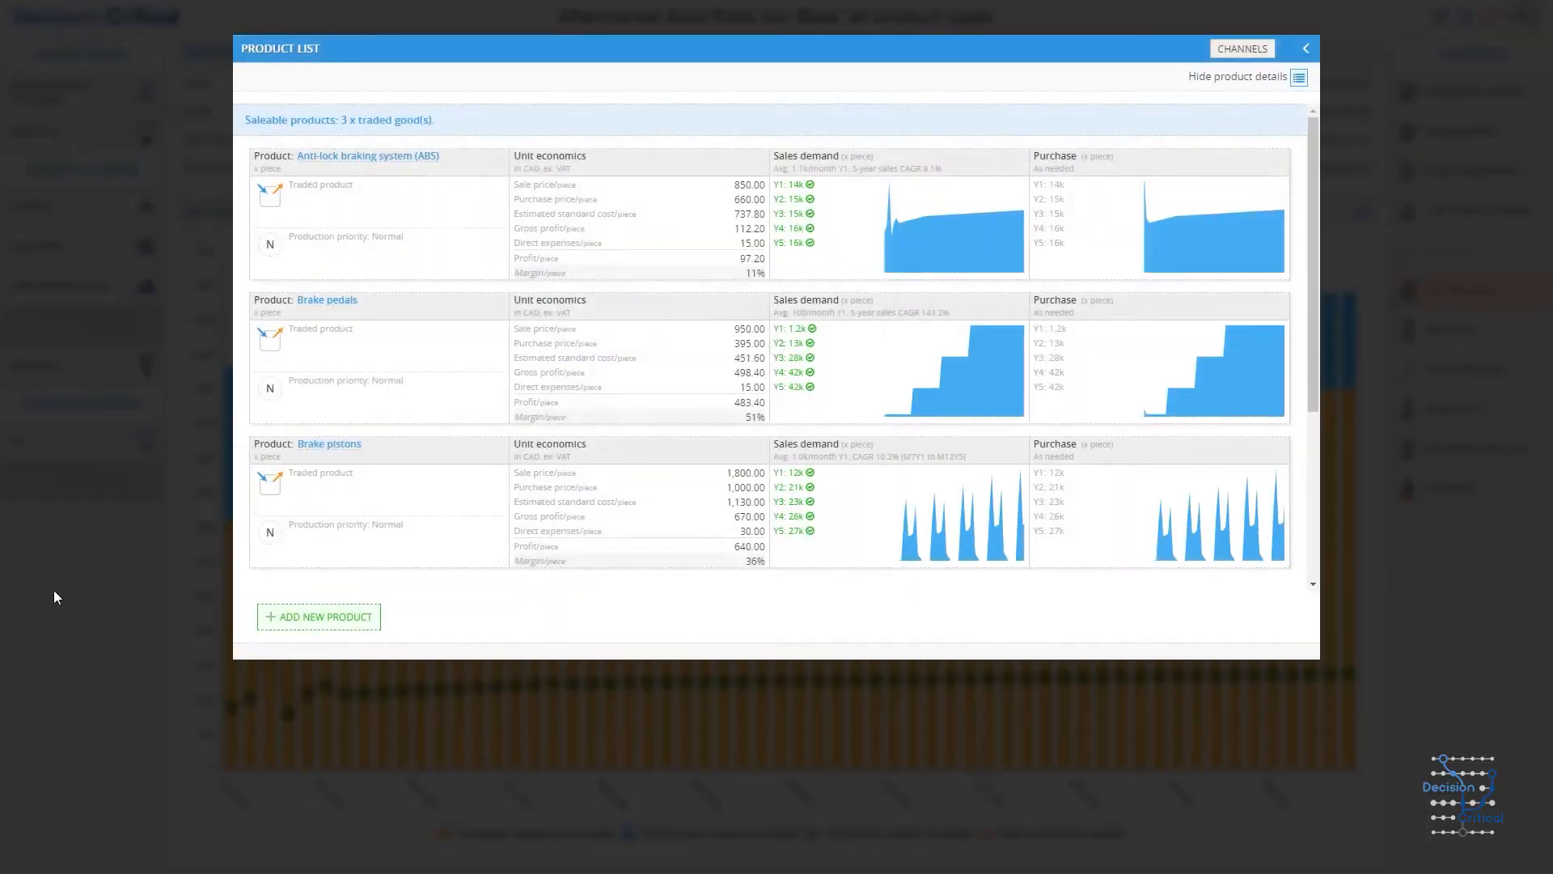
Start a new basic traded goods product and name it "Ceramic brake pads".
left_click(336, 616)
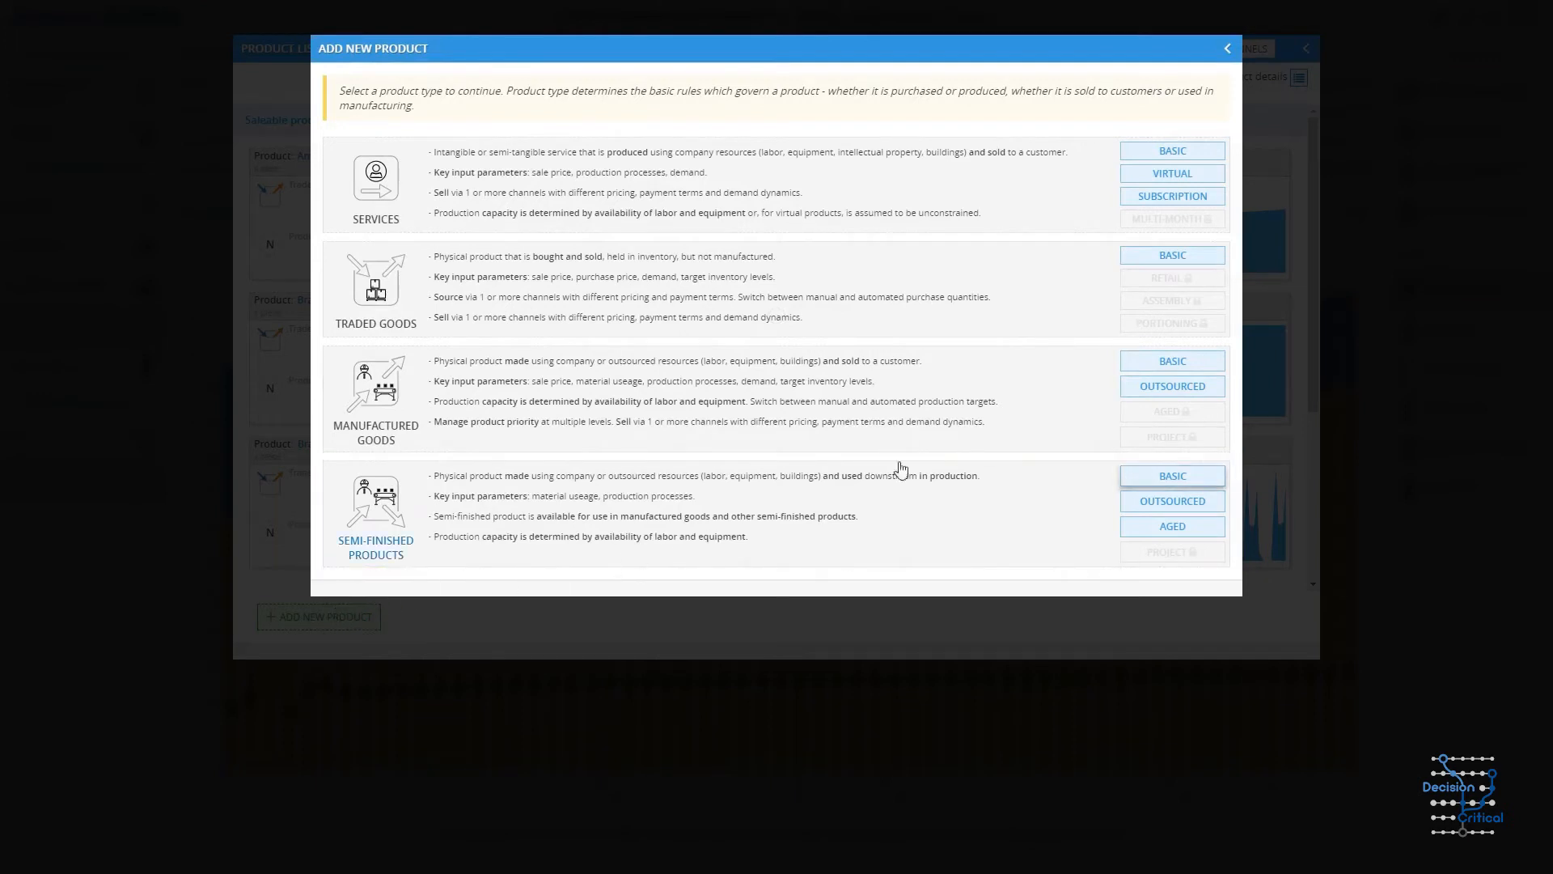
left_click(1135, 261)
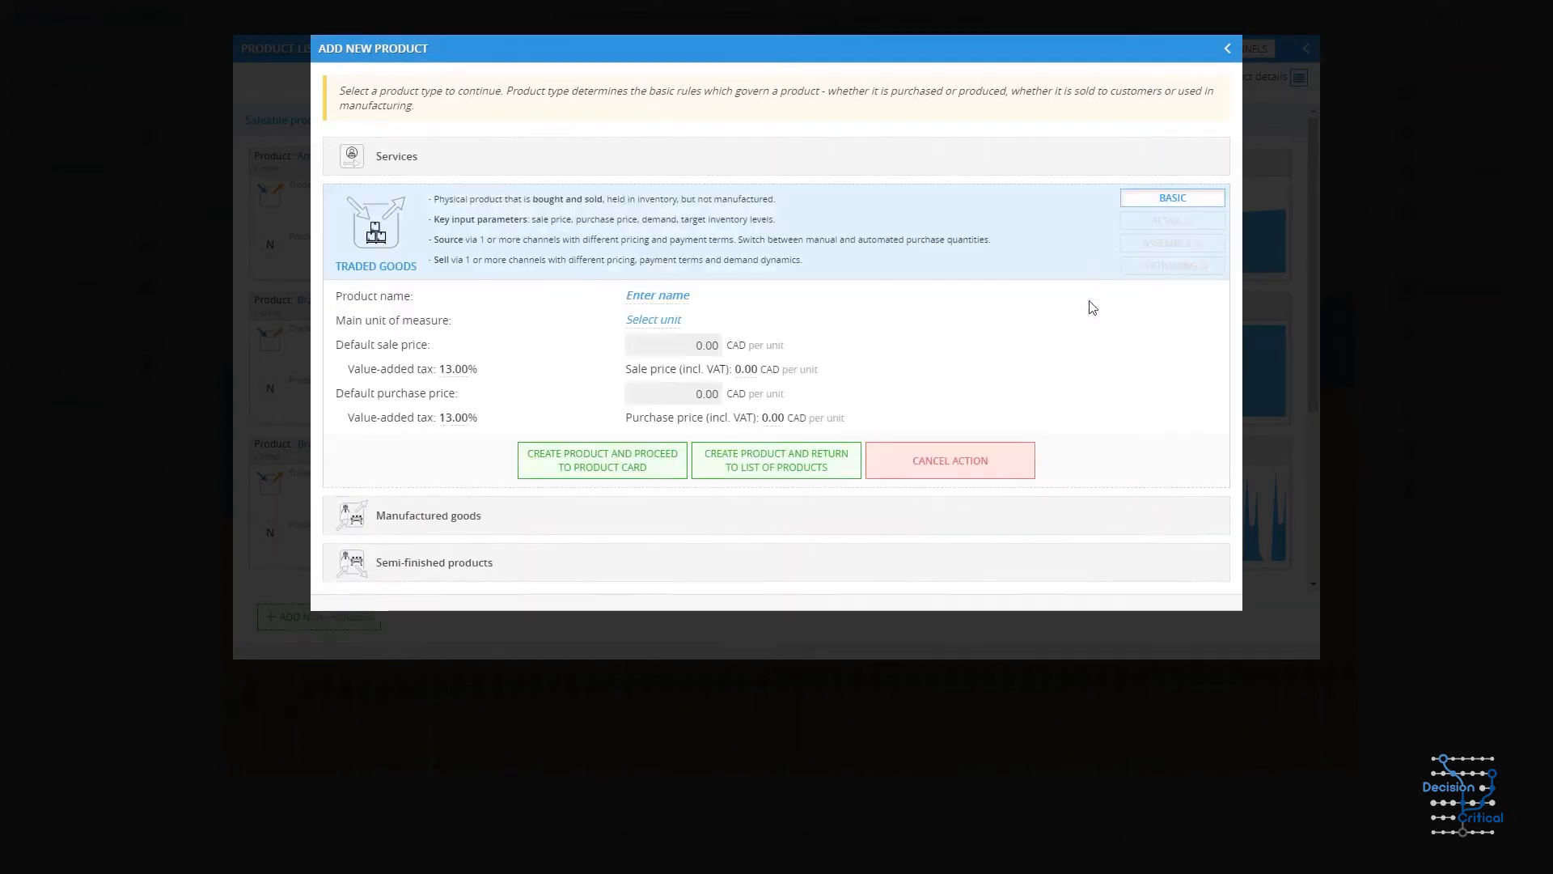
left_click(679, 299)
type("Cer")
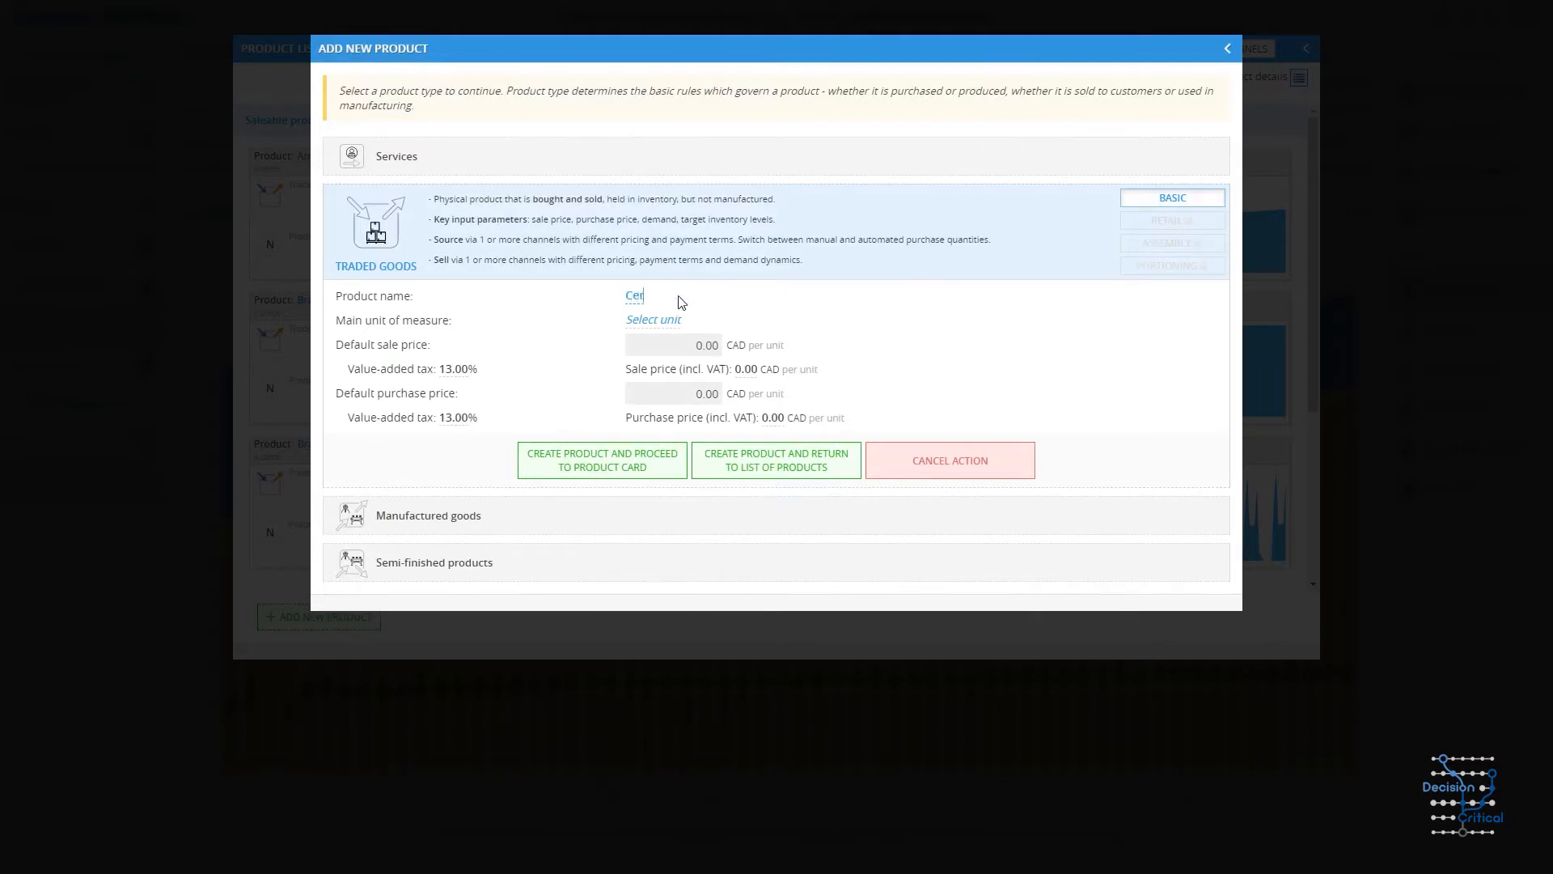
type("amic brake pads")
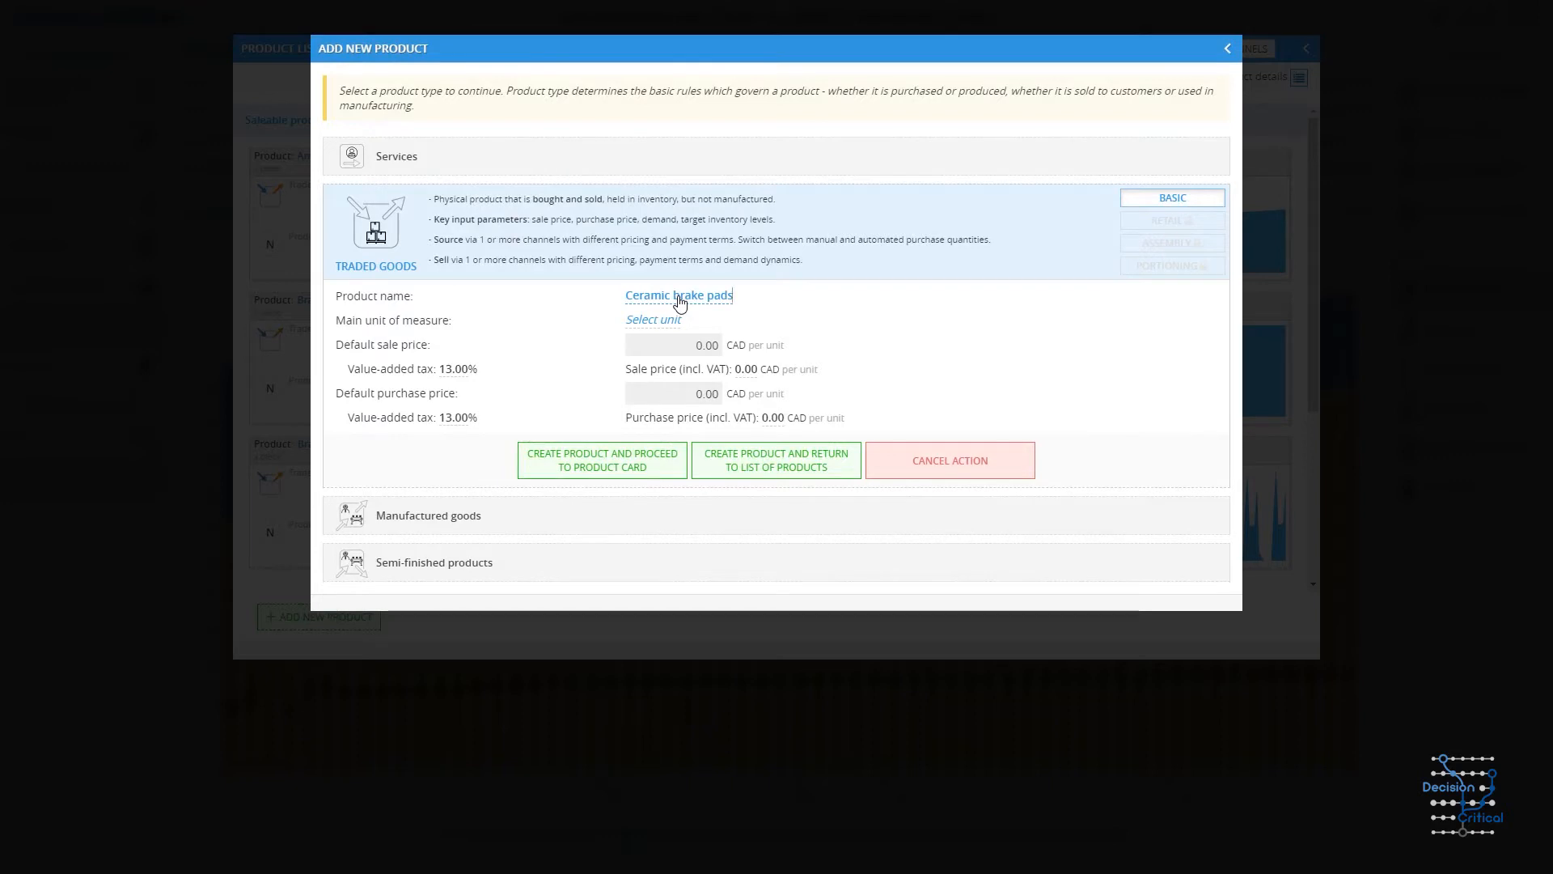
Set the unit to Piece, the sale price to 18 CAD and purchase price to 12 CAD, and create the product, proceeding to its card.
left_click(665, 321)
left_click(673, 285)
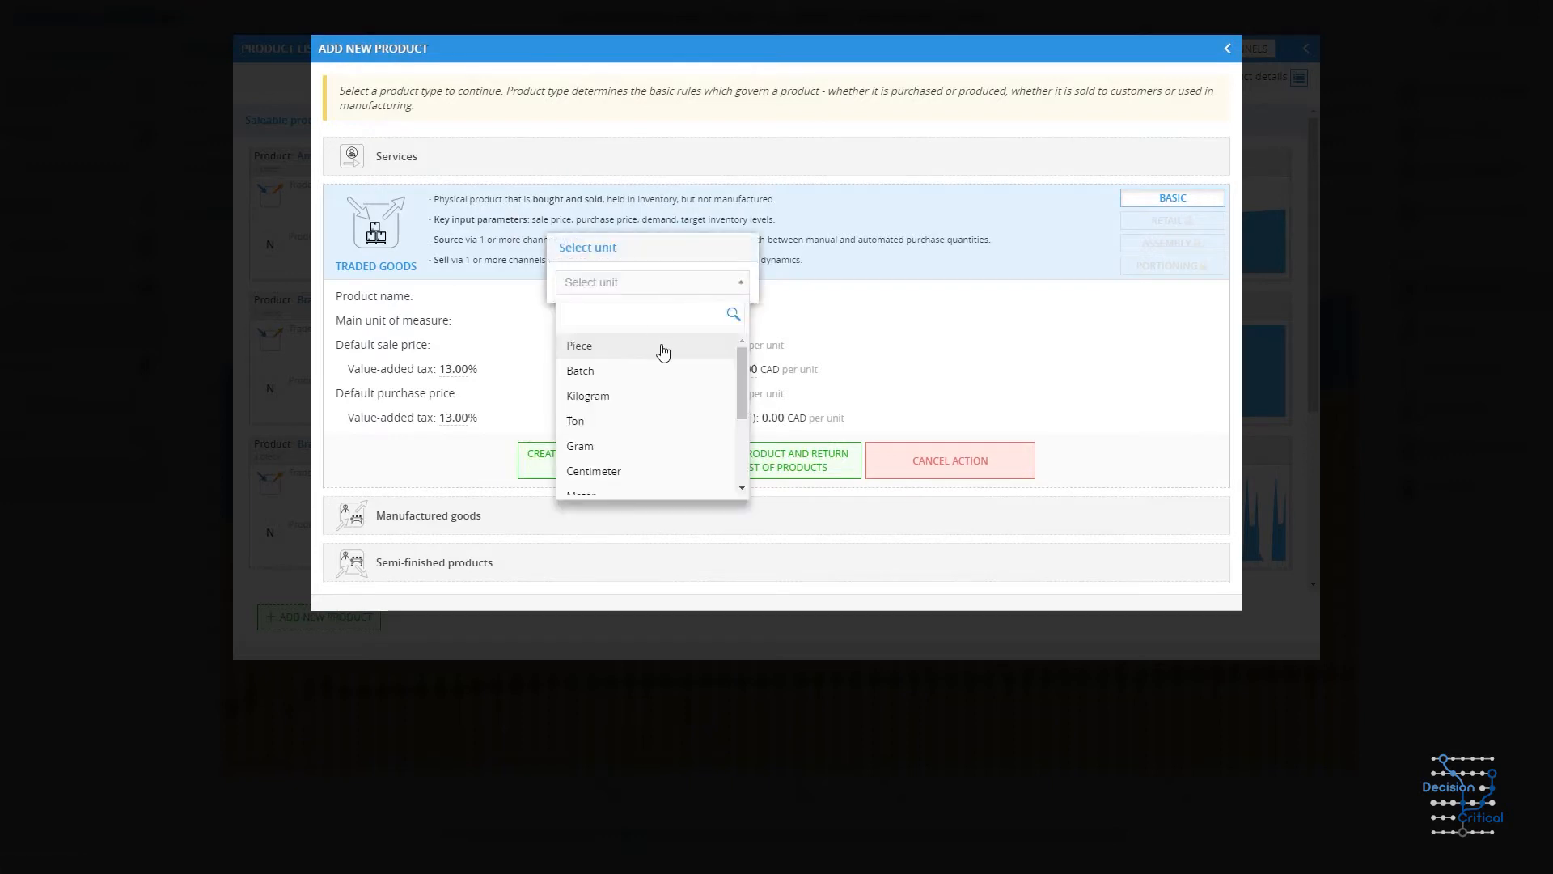
left_click(663, 345)
type("18")
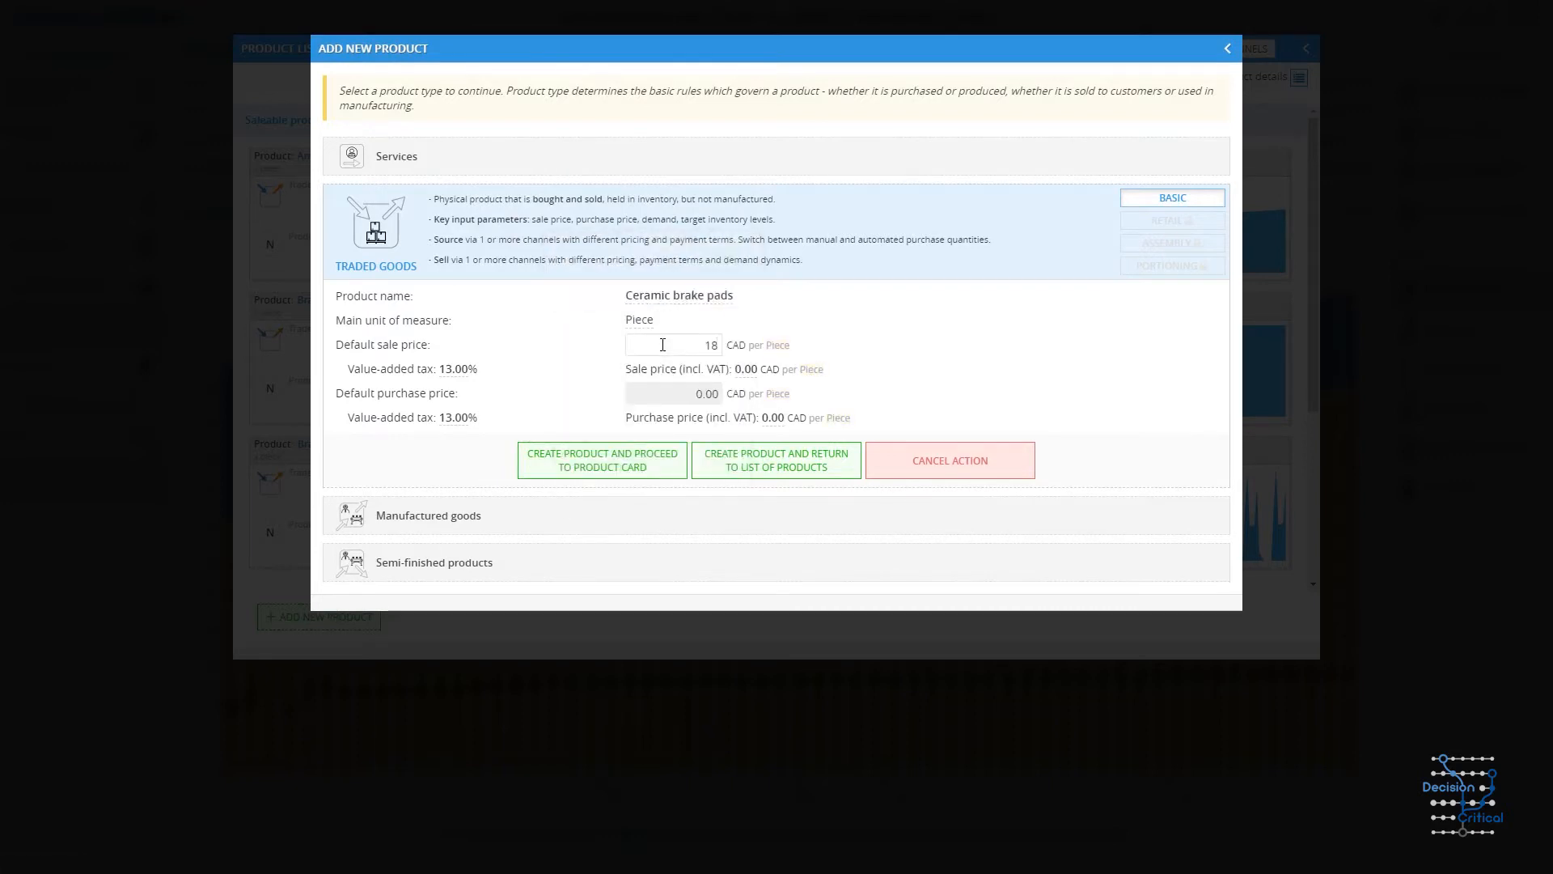
left_click(678, 394)
type("12")
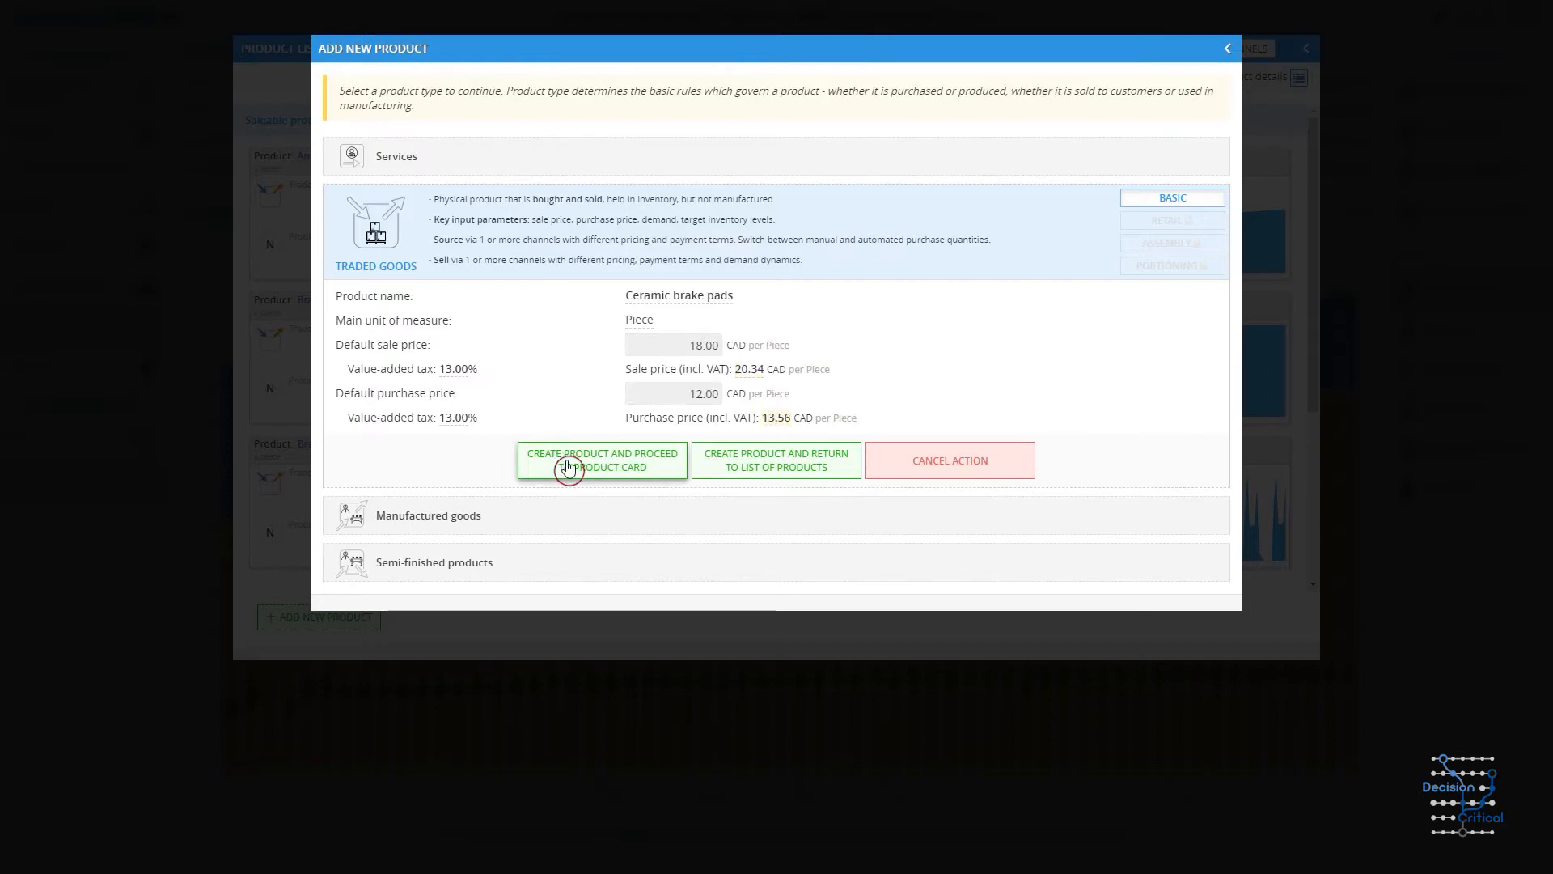
left_click(565, 463)
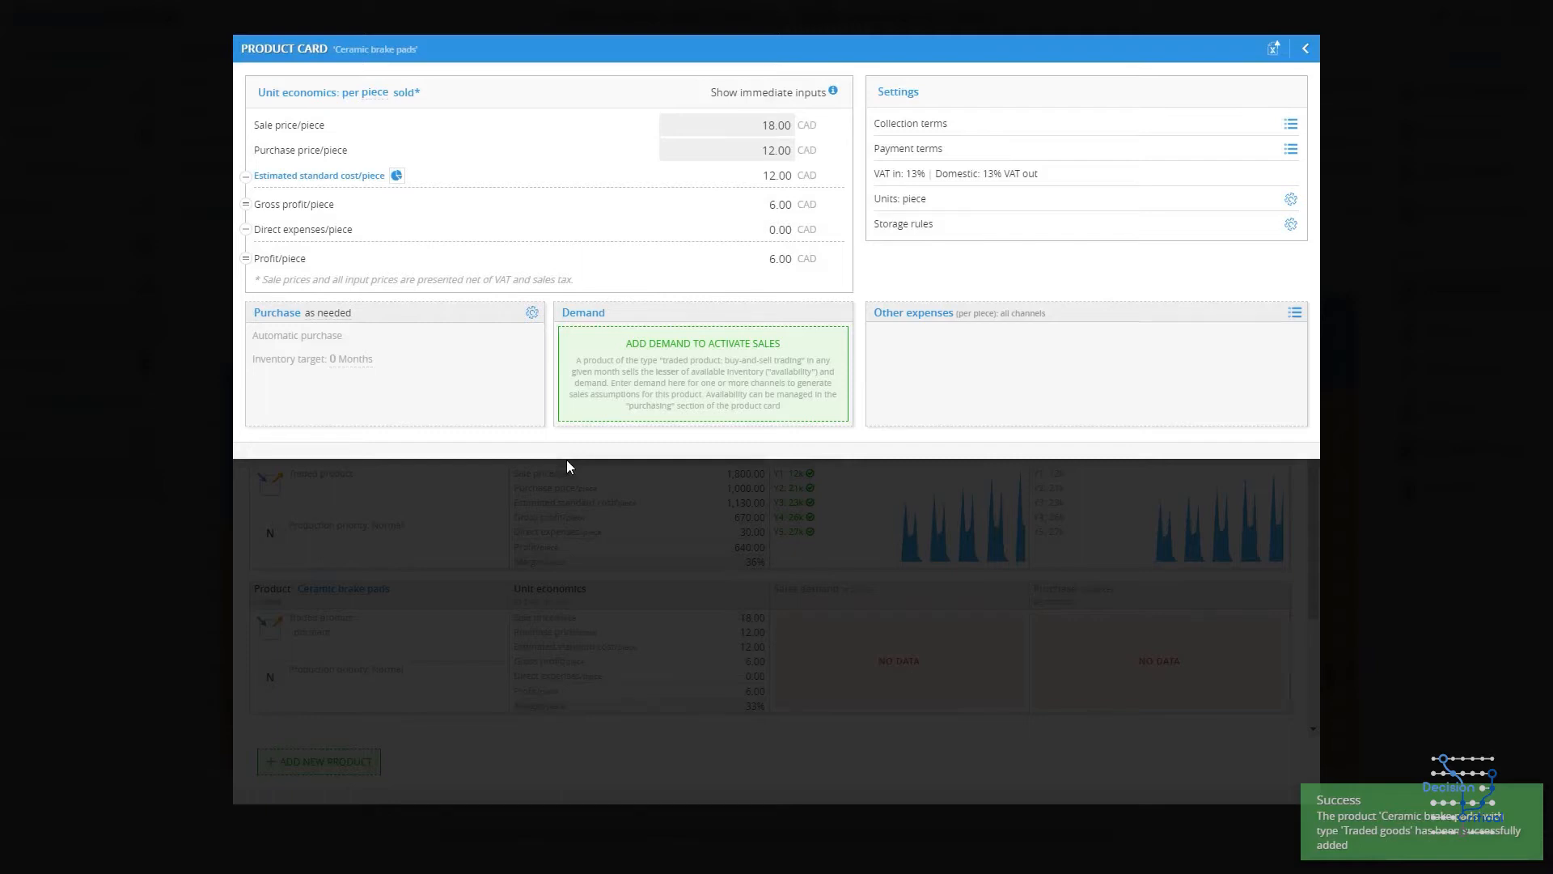
Select "as needed" as the purchase type for the ceramic brake pads.
left_click(331, 313)
left_click(368, 277)
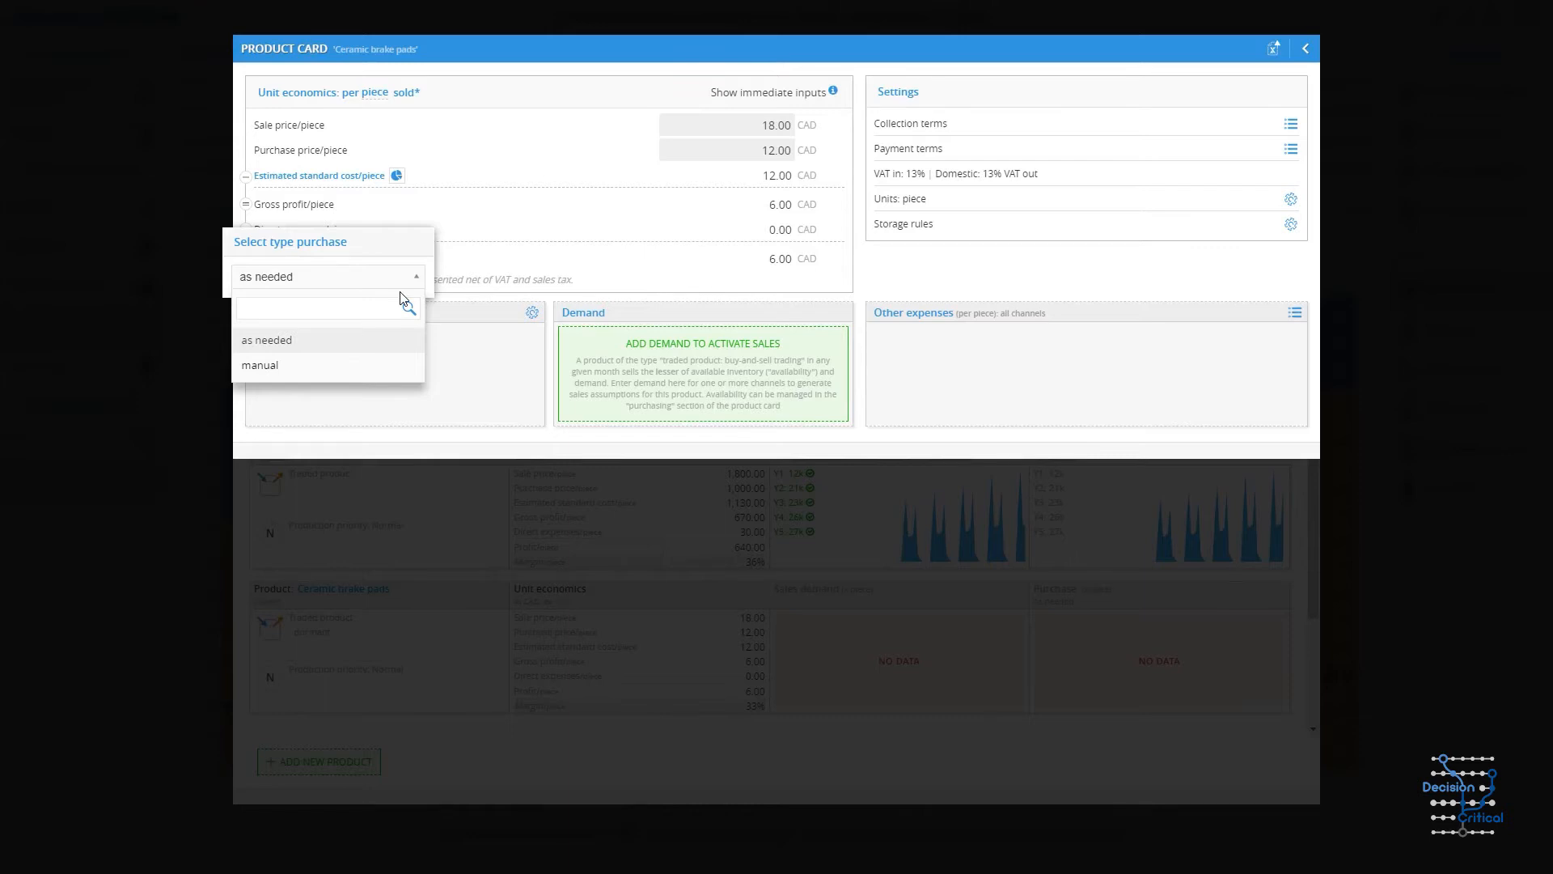
left_click(288, 340)
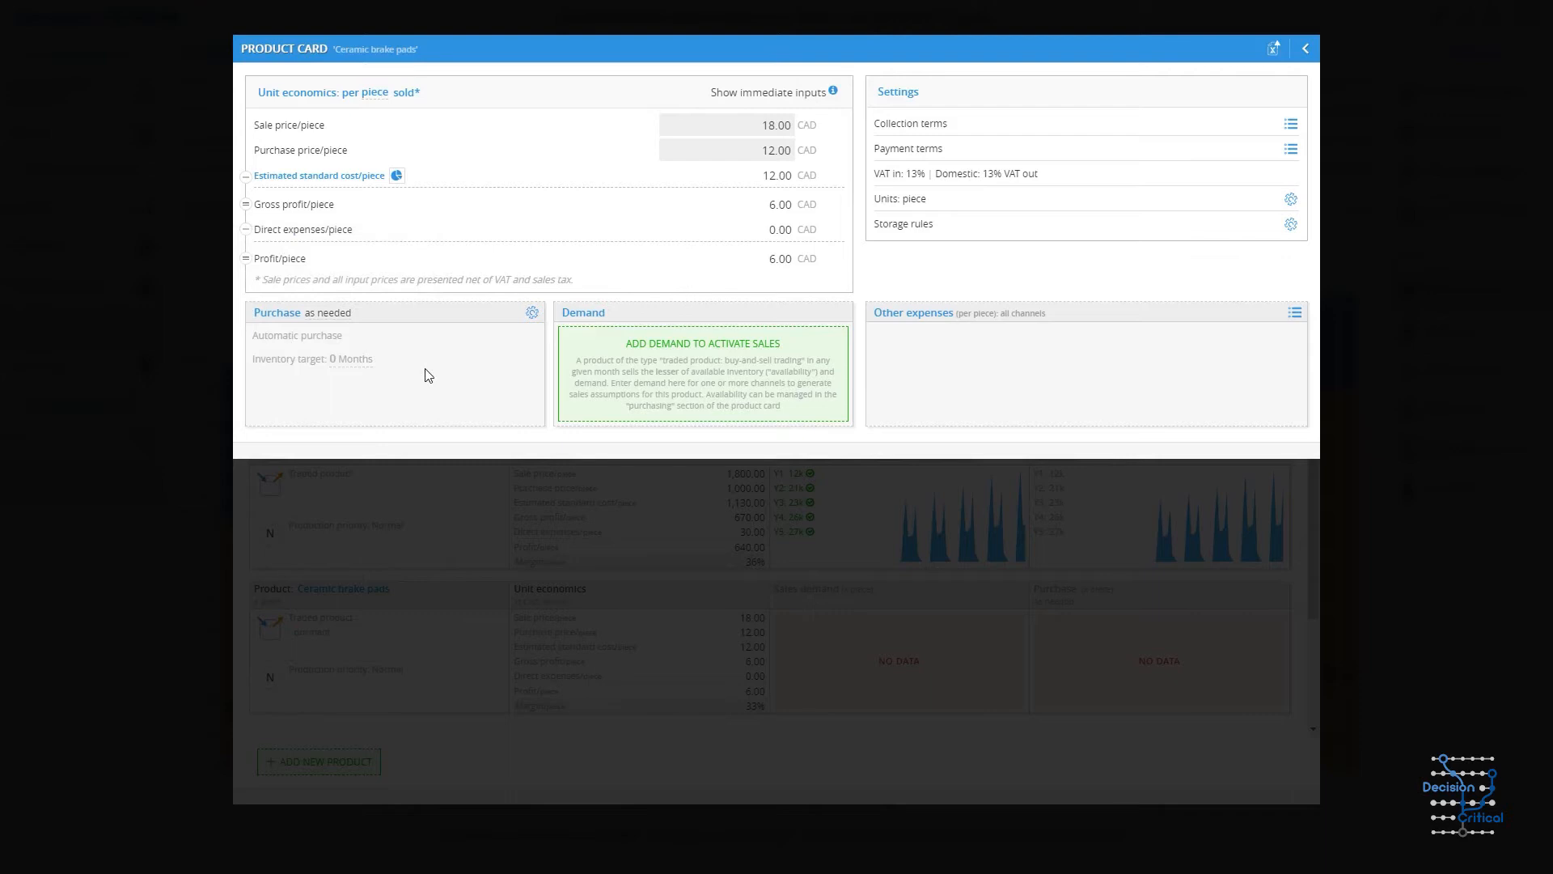
Set the automatic purchase inventory target to 3 months.
left_click(334, 364)
type("3")
key("Return")
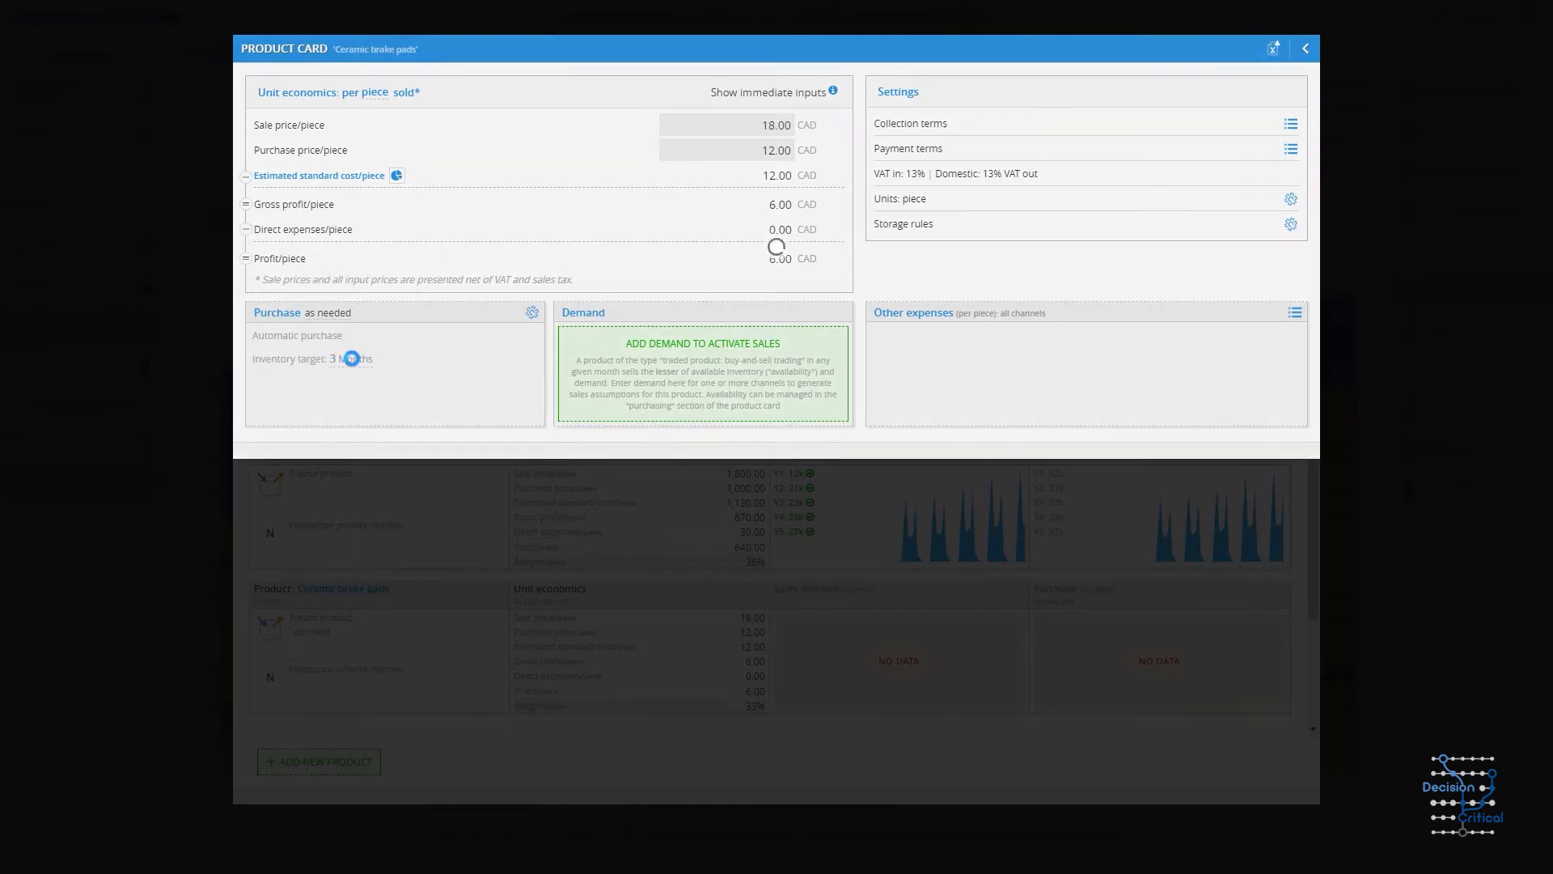
left_click(354, 366)
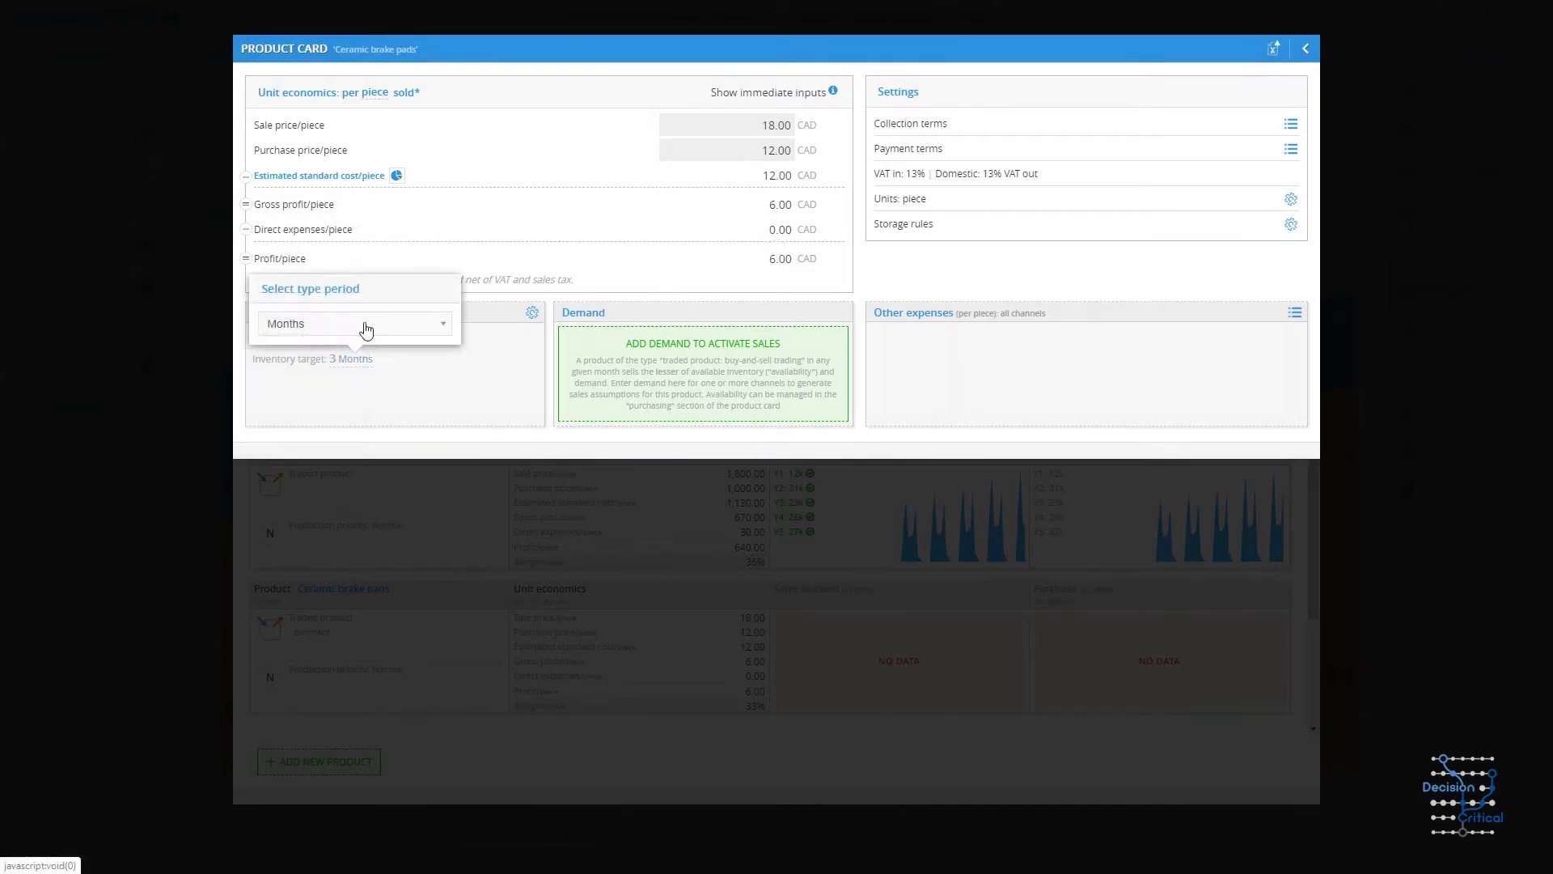
left_click(364, 325)
left_click(306, 417)
left_click(447, 398)
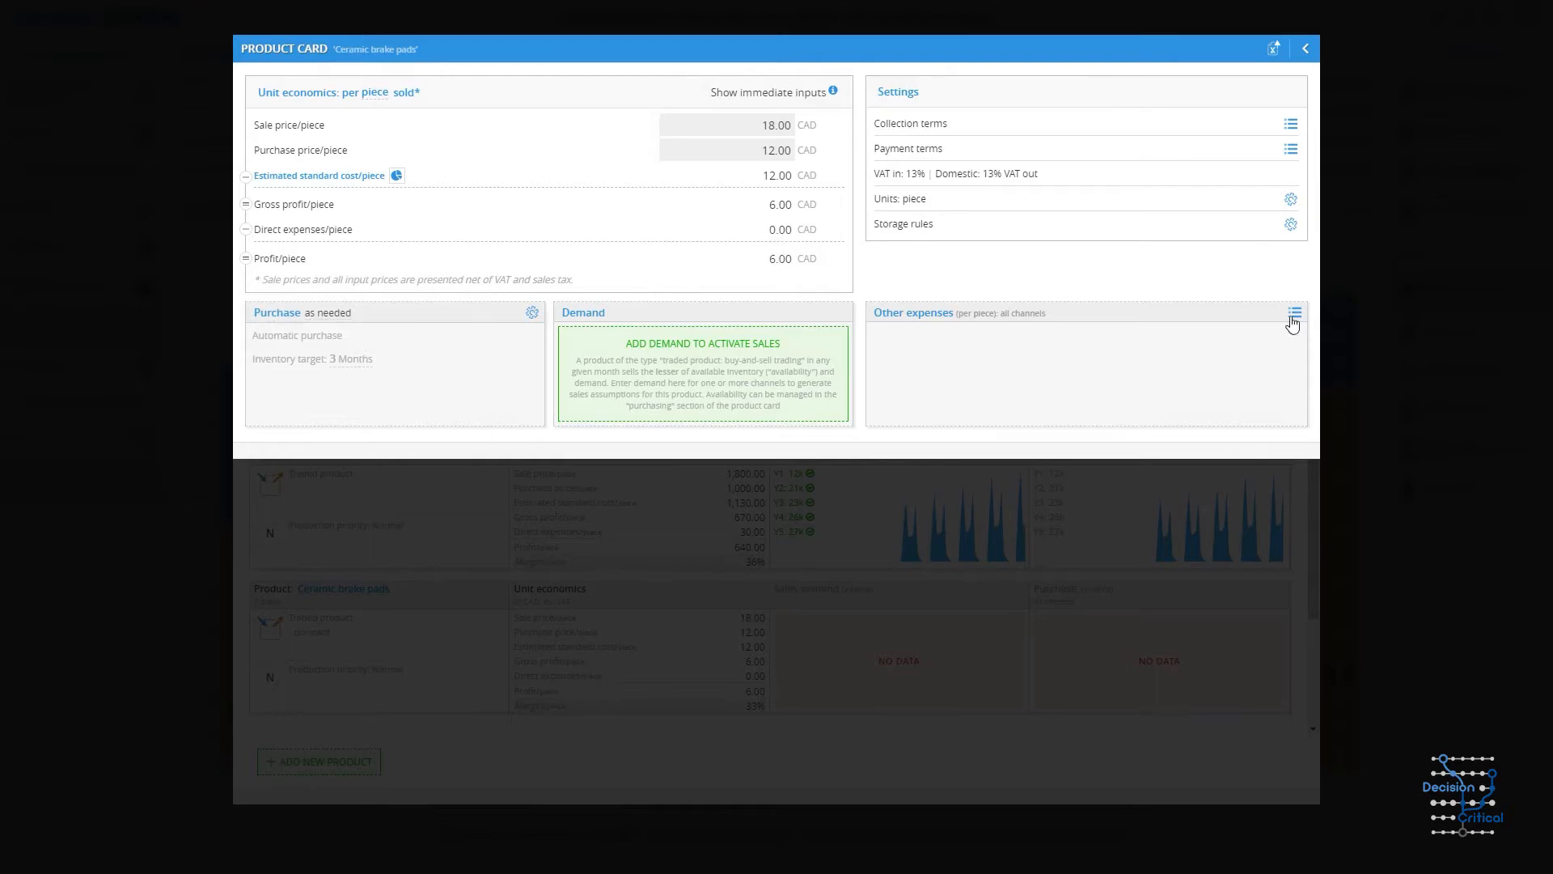
Add a product-driven expense named "Freight-in" with the rule "On purchase, capitalize into product".
left_click(1293, 322)
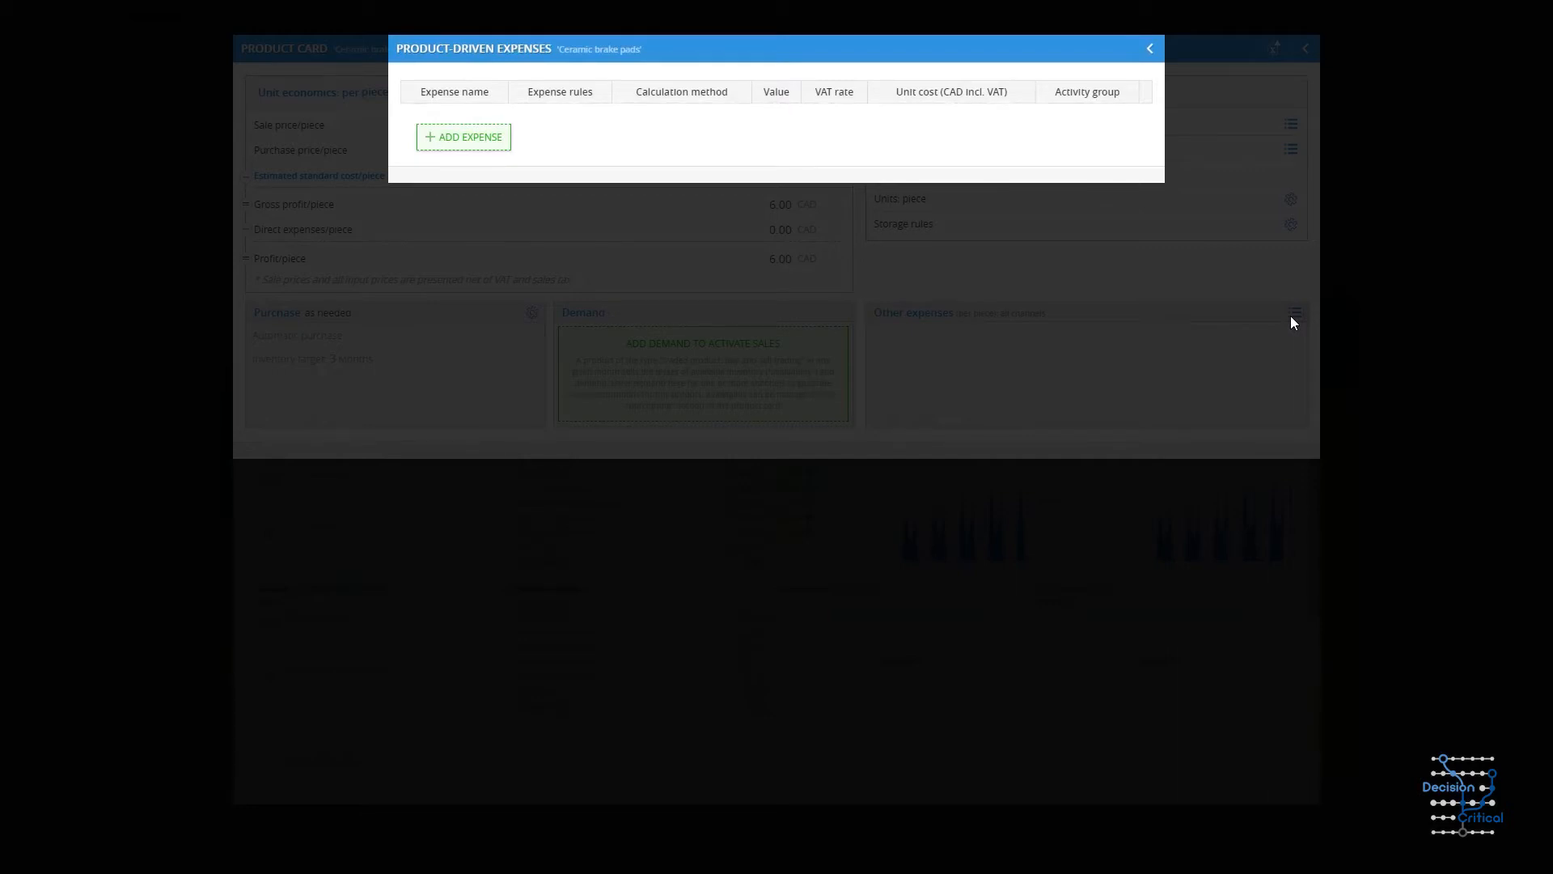
left_click(478, 142)
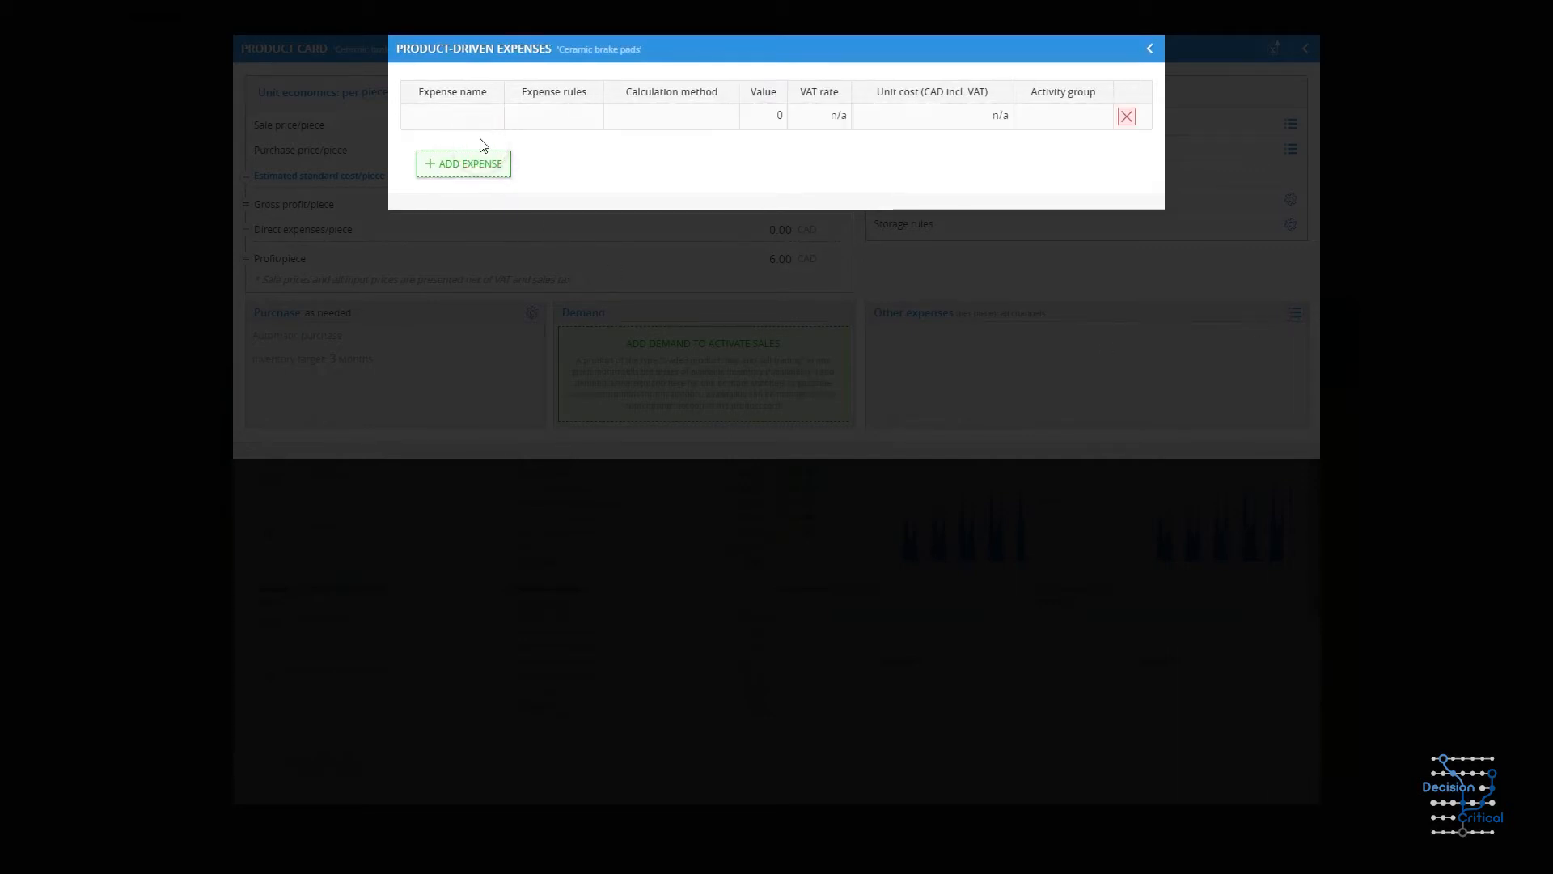
type("Frei")
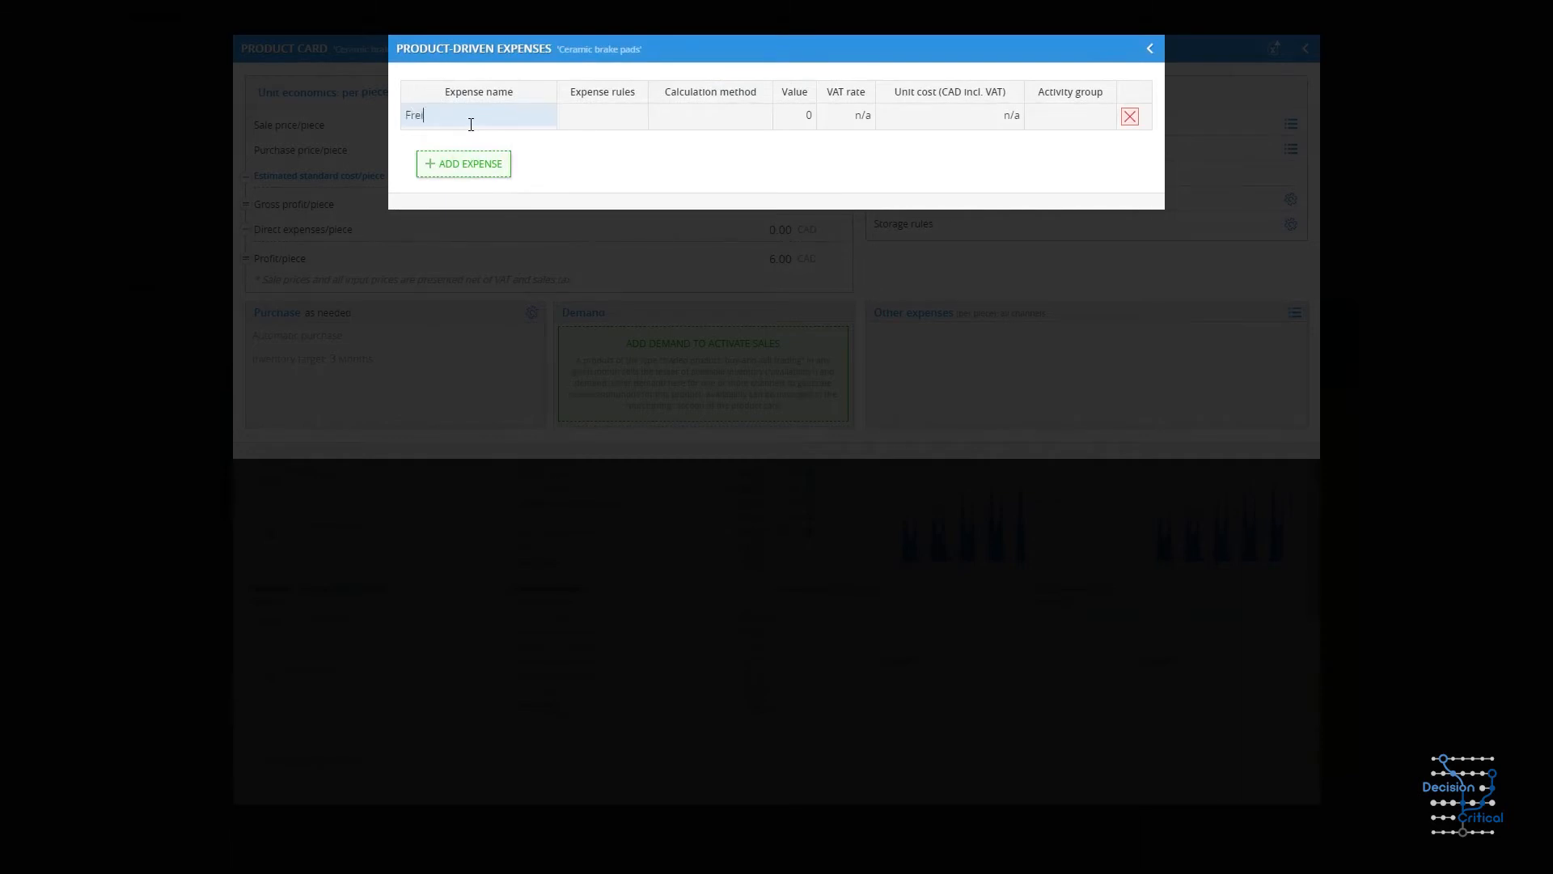
type("ght-in")
key("Tab")
left_click(546, 128)
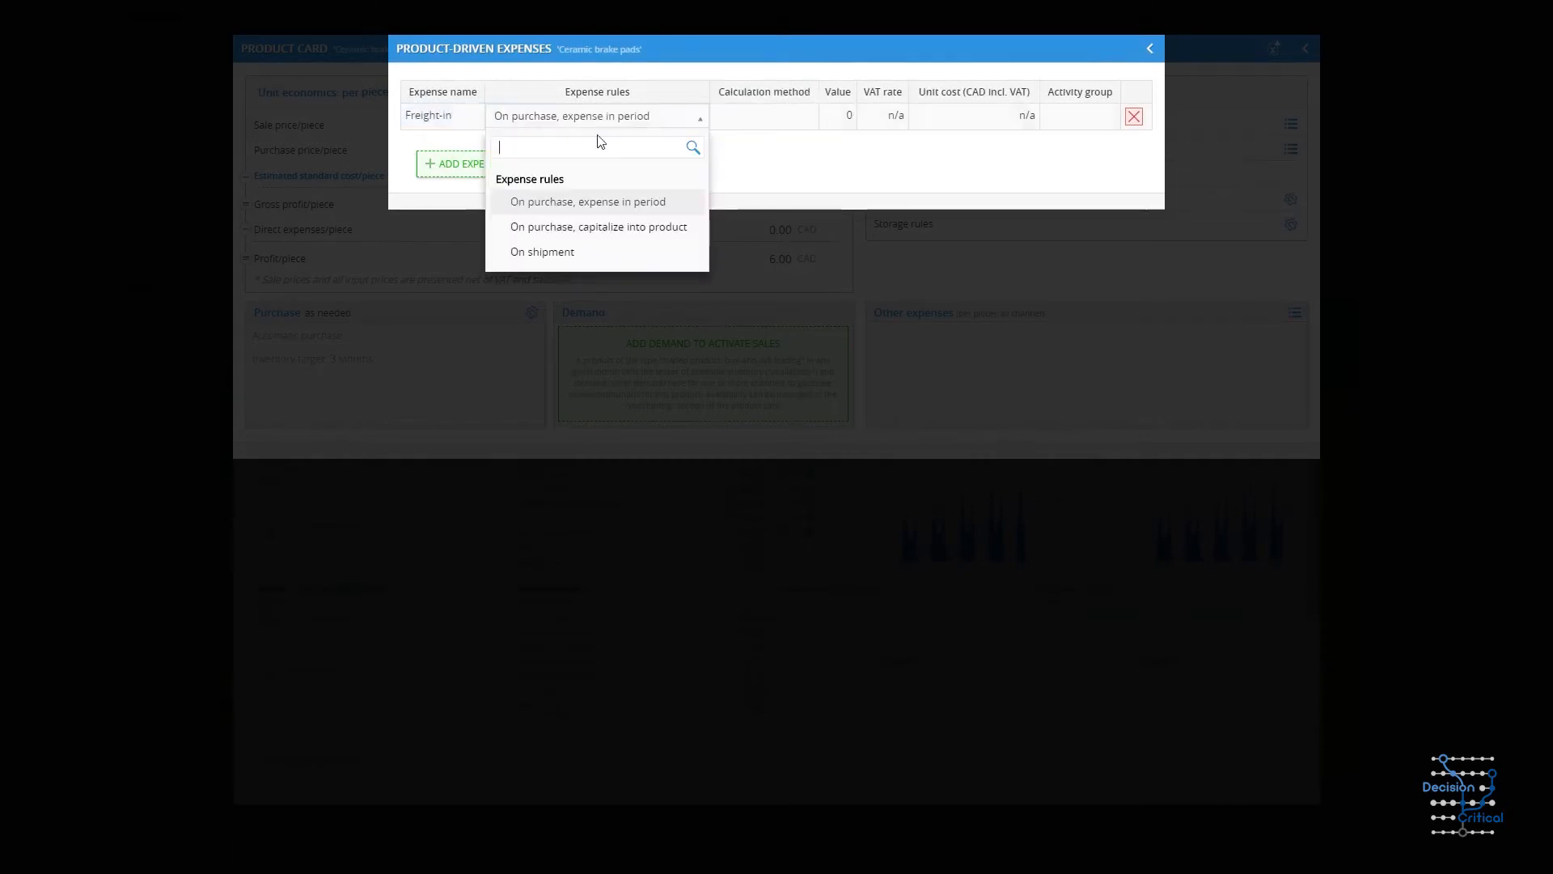
left_click(641, 227)
Calculate the Freight-in expense as CAD per unit with a value of 1.28 and assign it to the Production activity group.
left_click(760, 123)
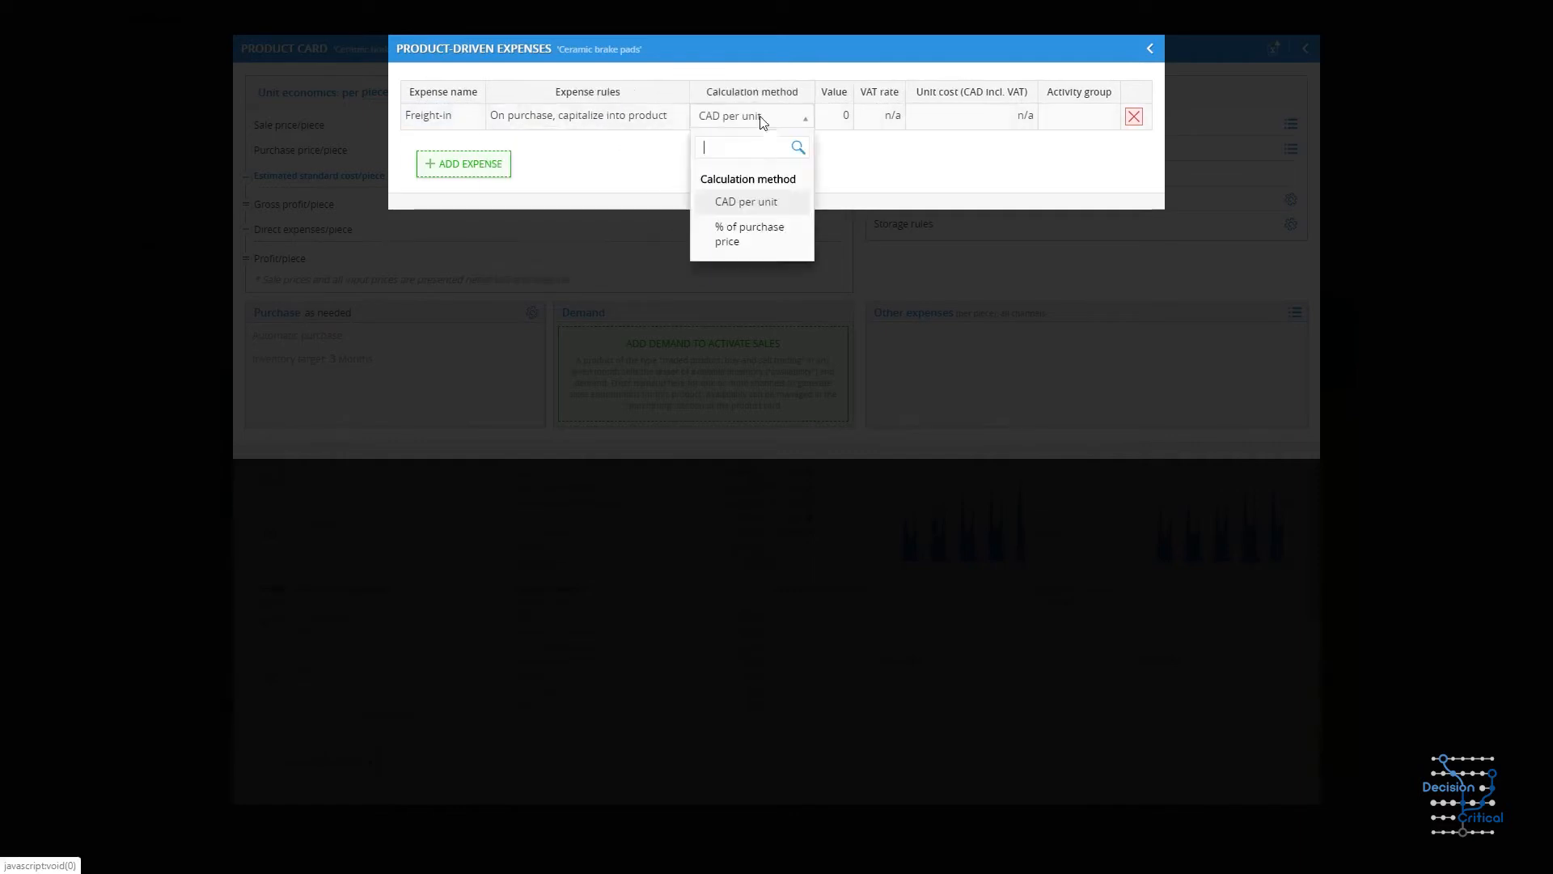
left_click(761, 201)
key("Tab")
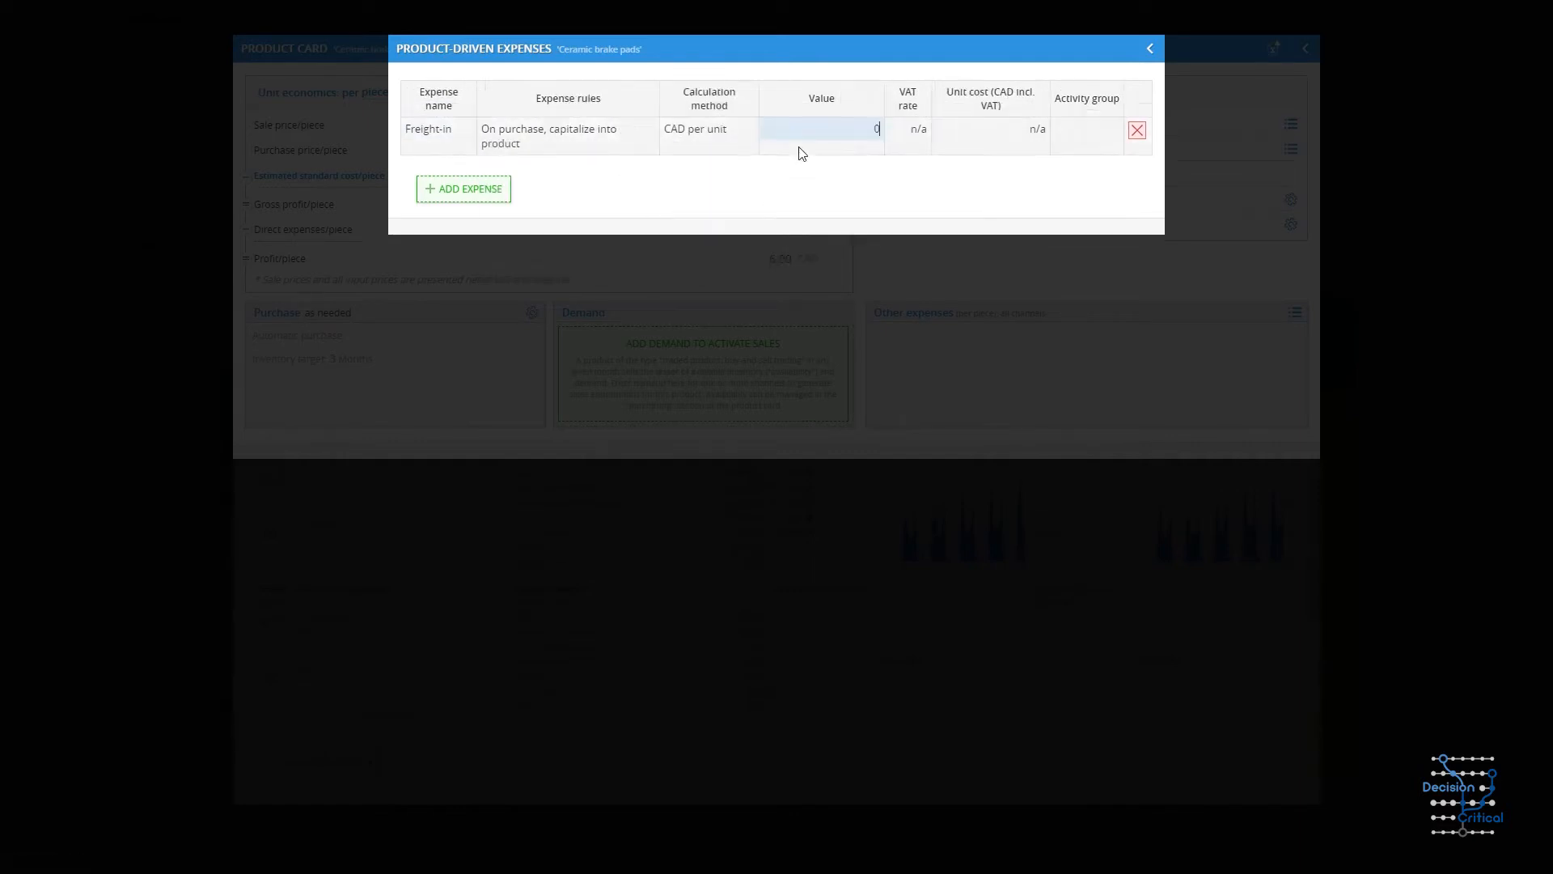
type("1.28")
key("Tab")
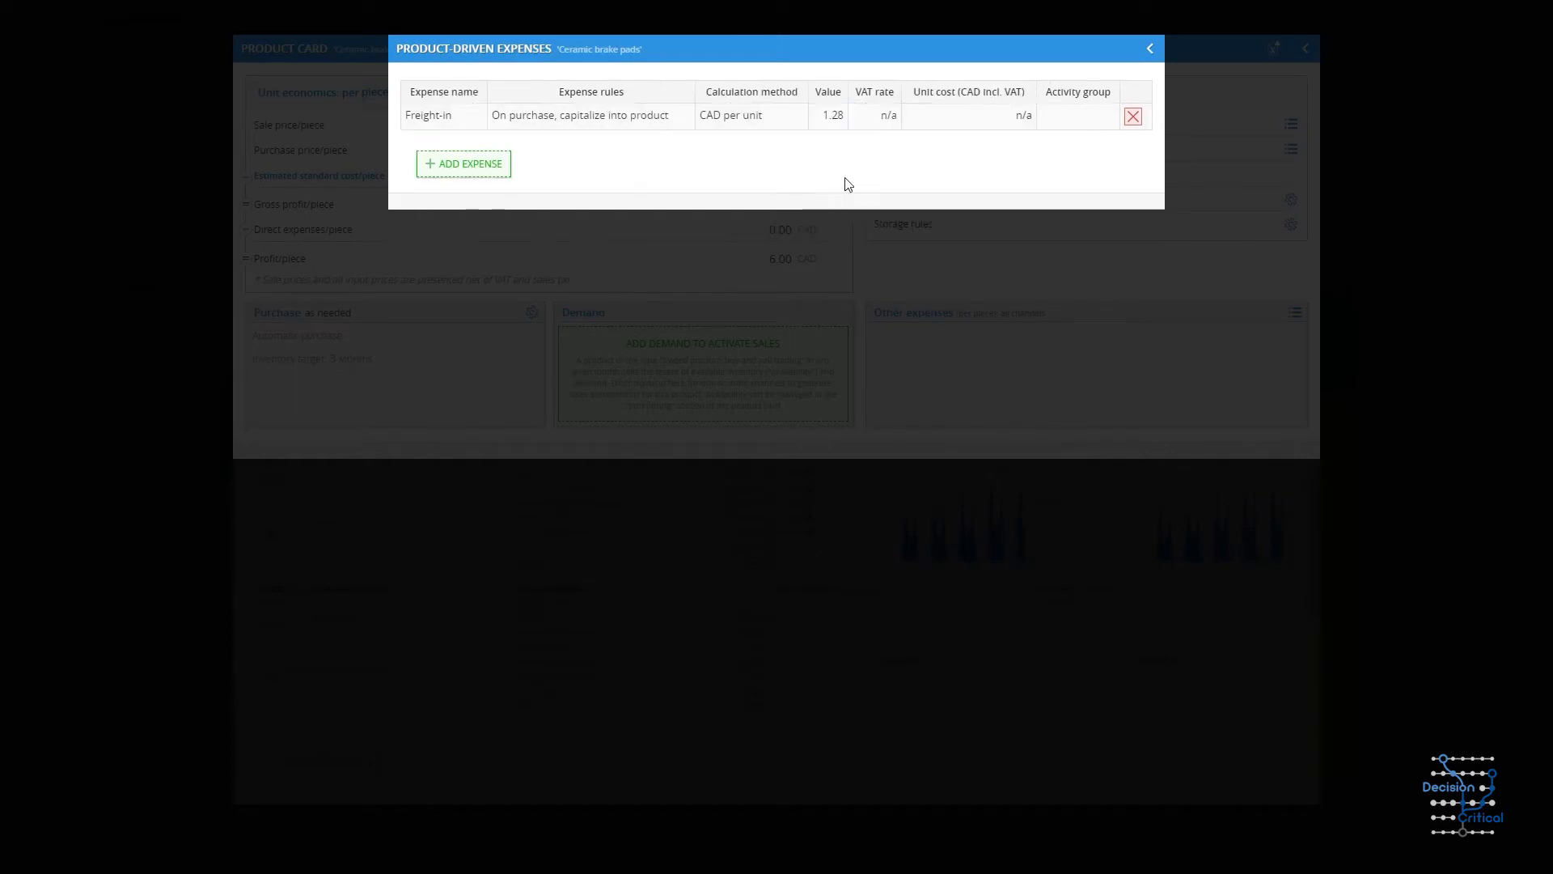
left_click(1095, 123)
left_click(1065, 199)
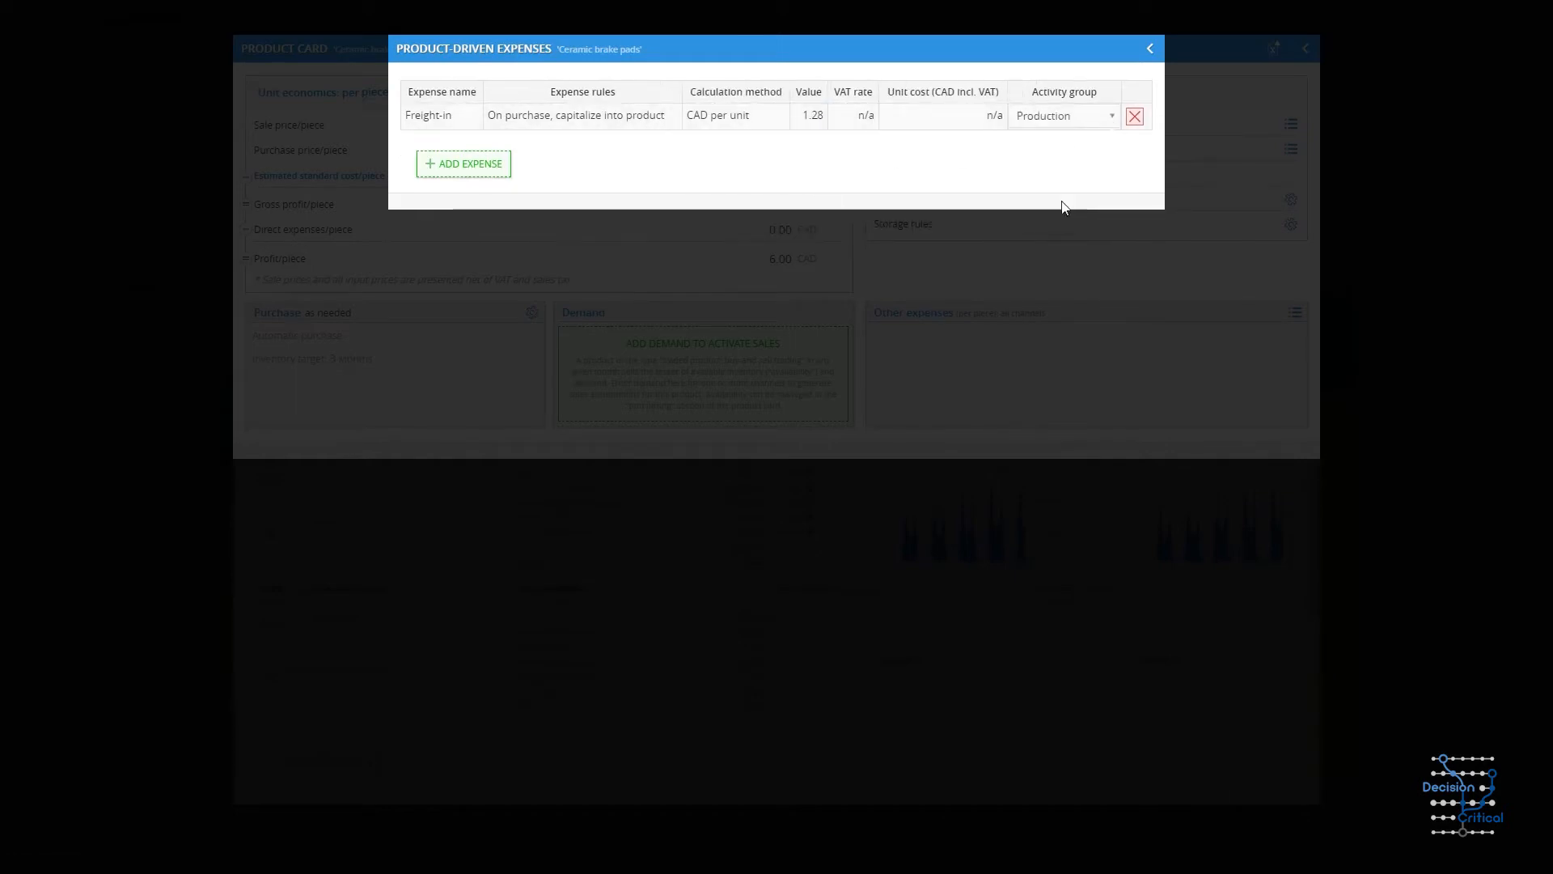
left_click(792, 165)
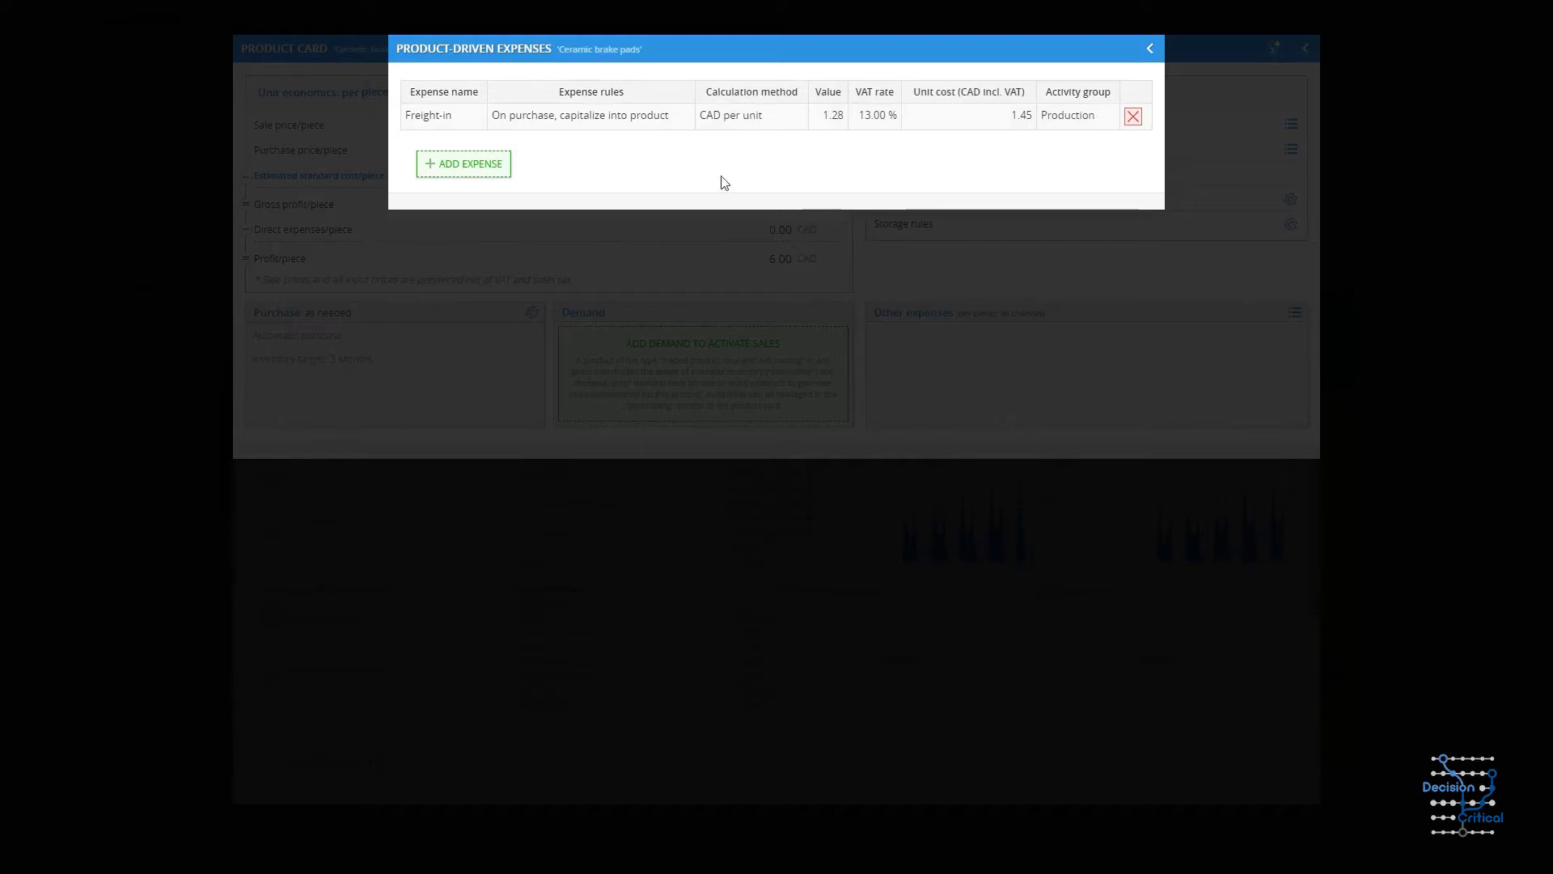
Add a second expense named "Freight-out" with the expense rule "On shipment".
left_click(453, 170)
left_click(447, 142)
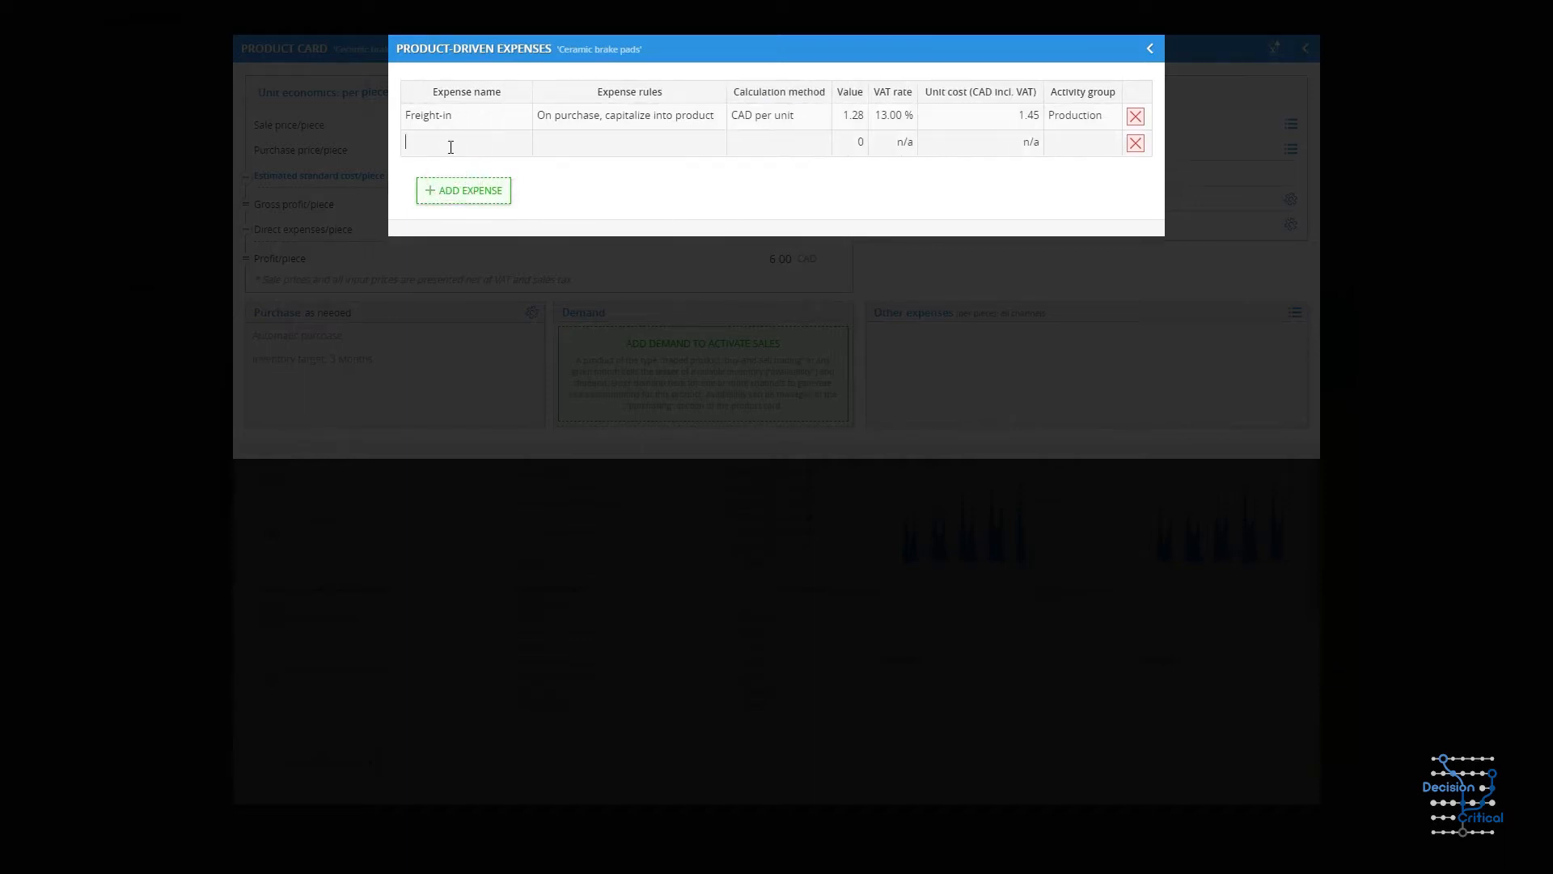
type("Freight-out")
key("Tab")
left_click(495, 150)
left_click(548, 278)
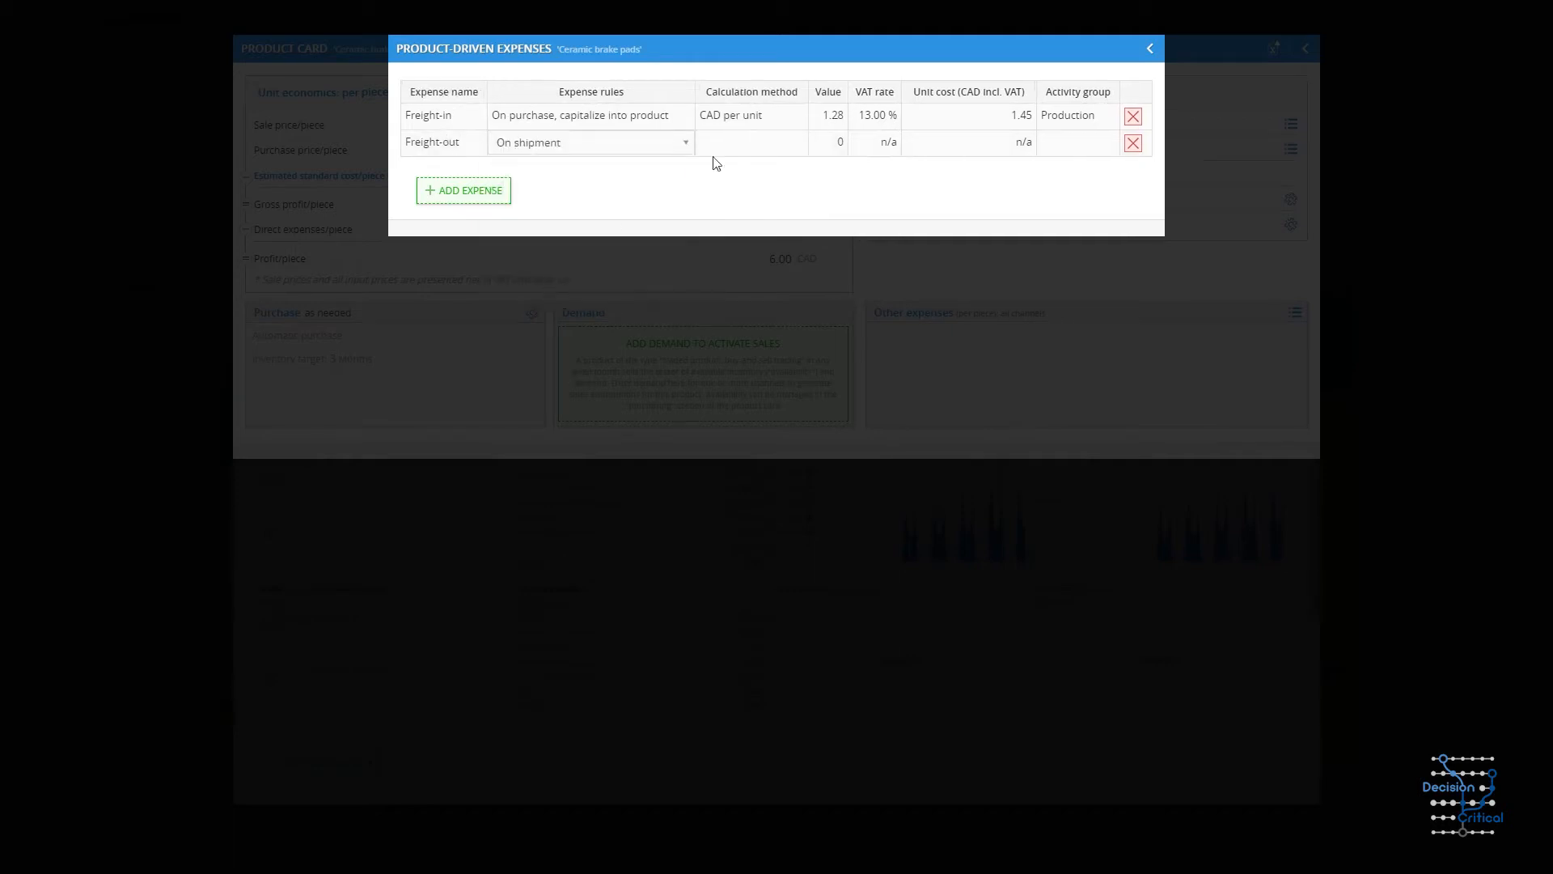
Calculate the Freight-out expense as CAD per unit with a value of 0.84 and assign it to the Selling activity group.
left_click(768, 143)
left_click(775, 147)
left_click(768, 229)
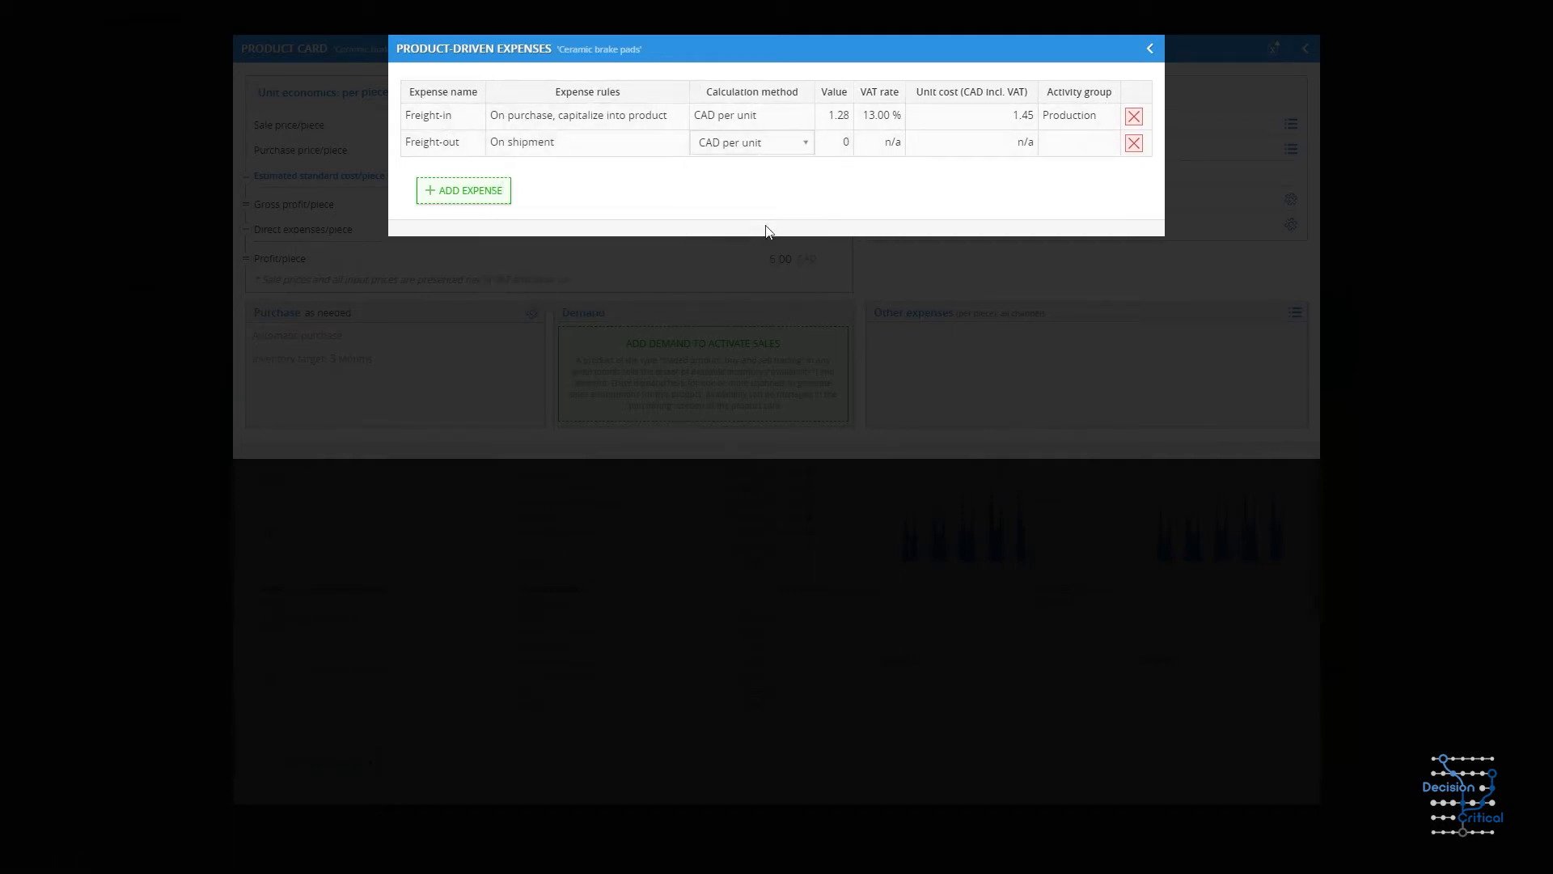
left_click(836, 145)
type(".84")
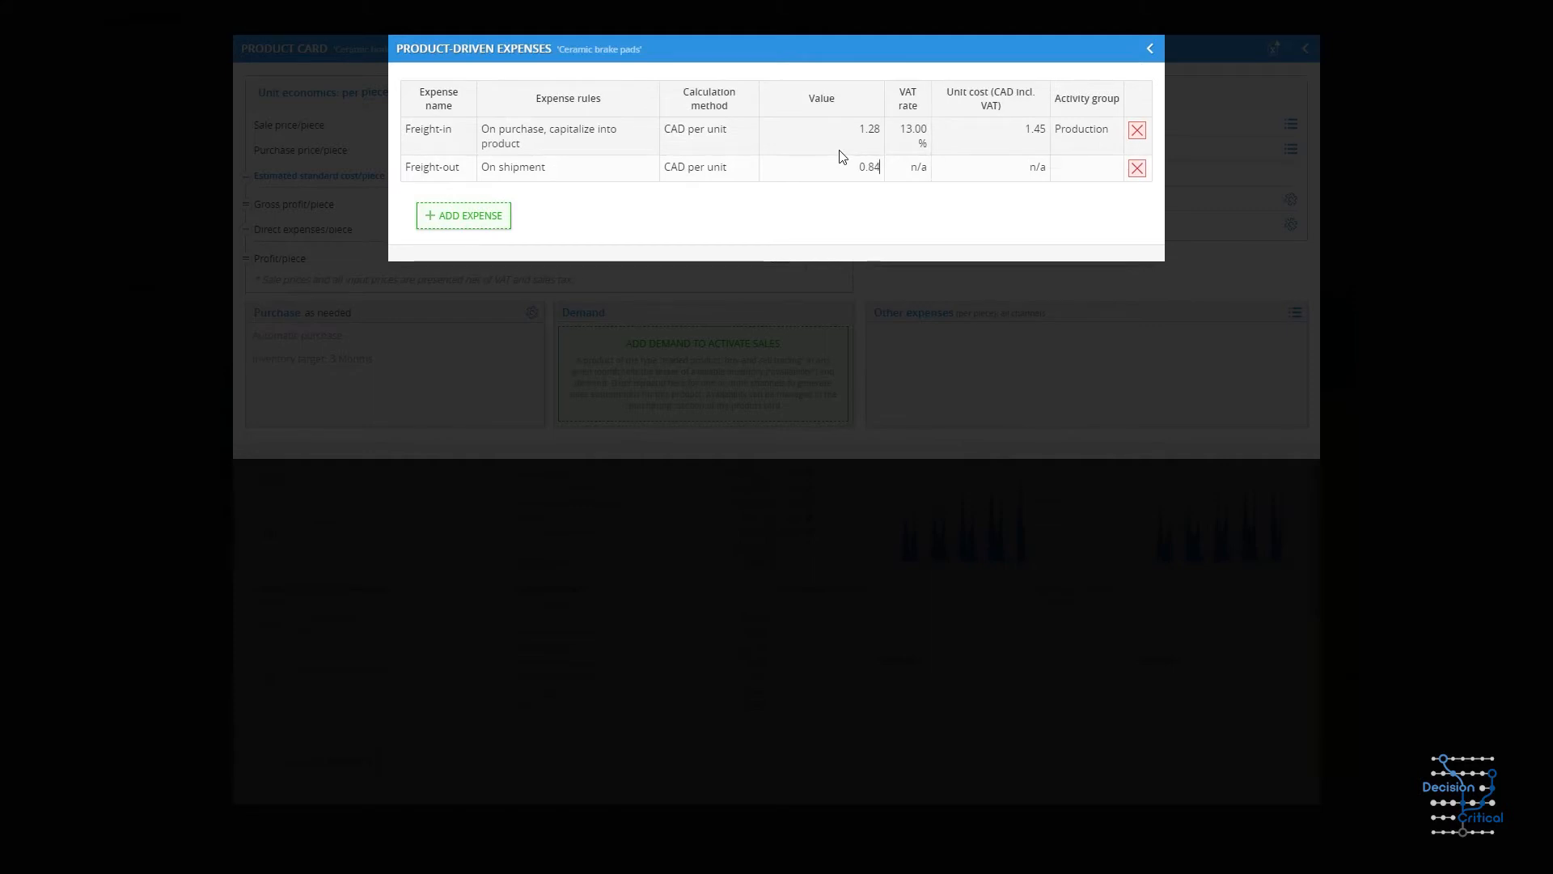
left_click(861, 199)
left_click(1072, 146)
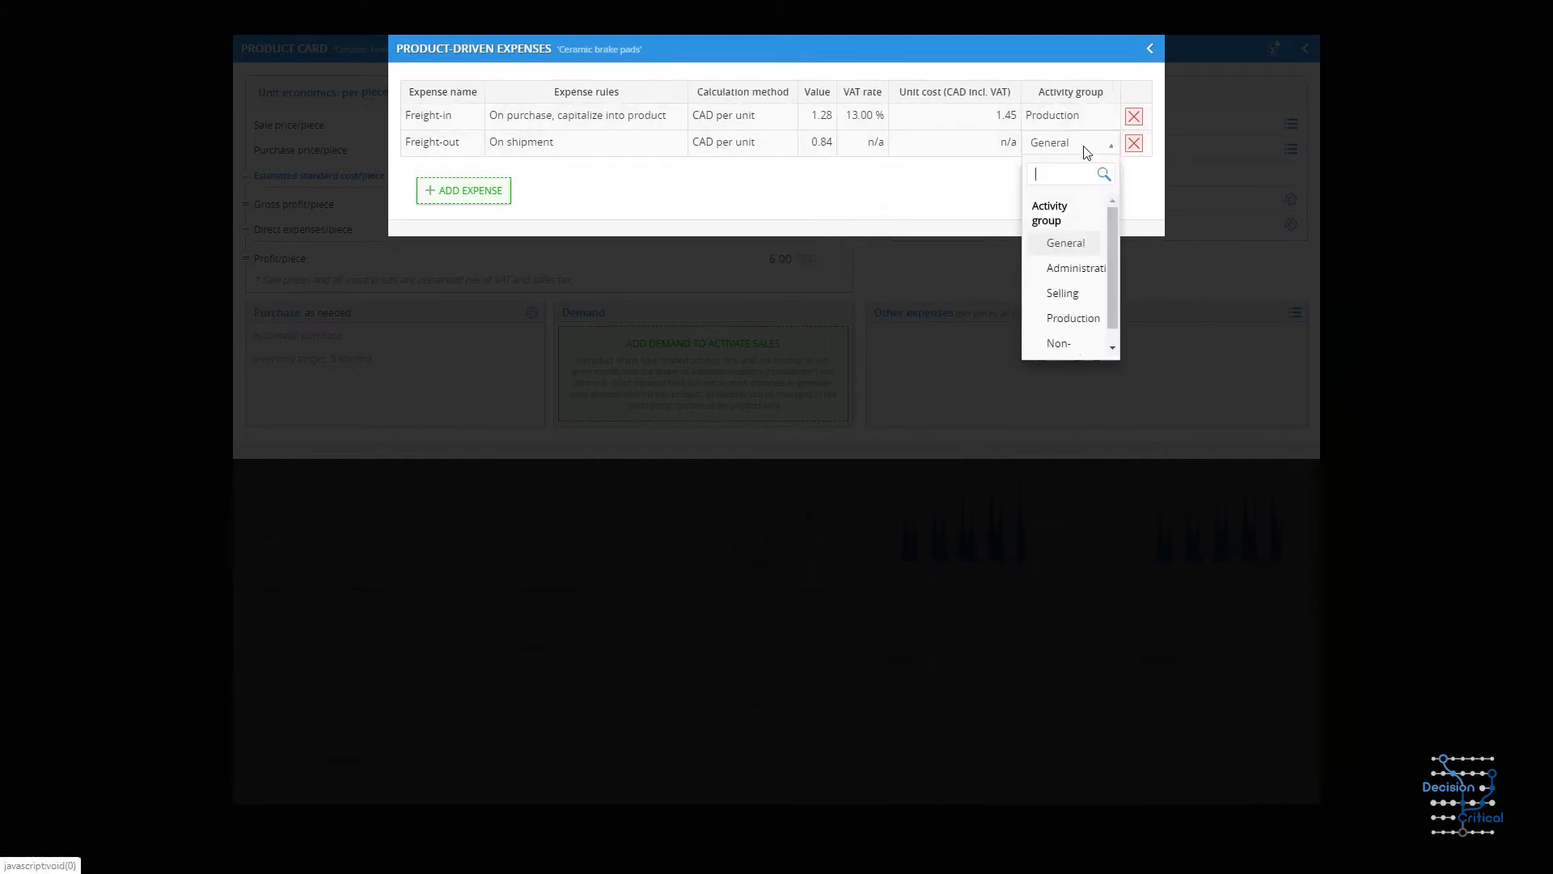
left_click(1066, 293)
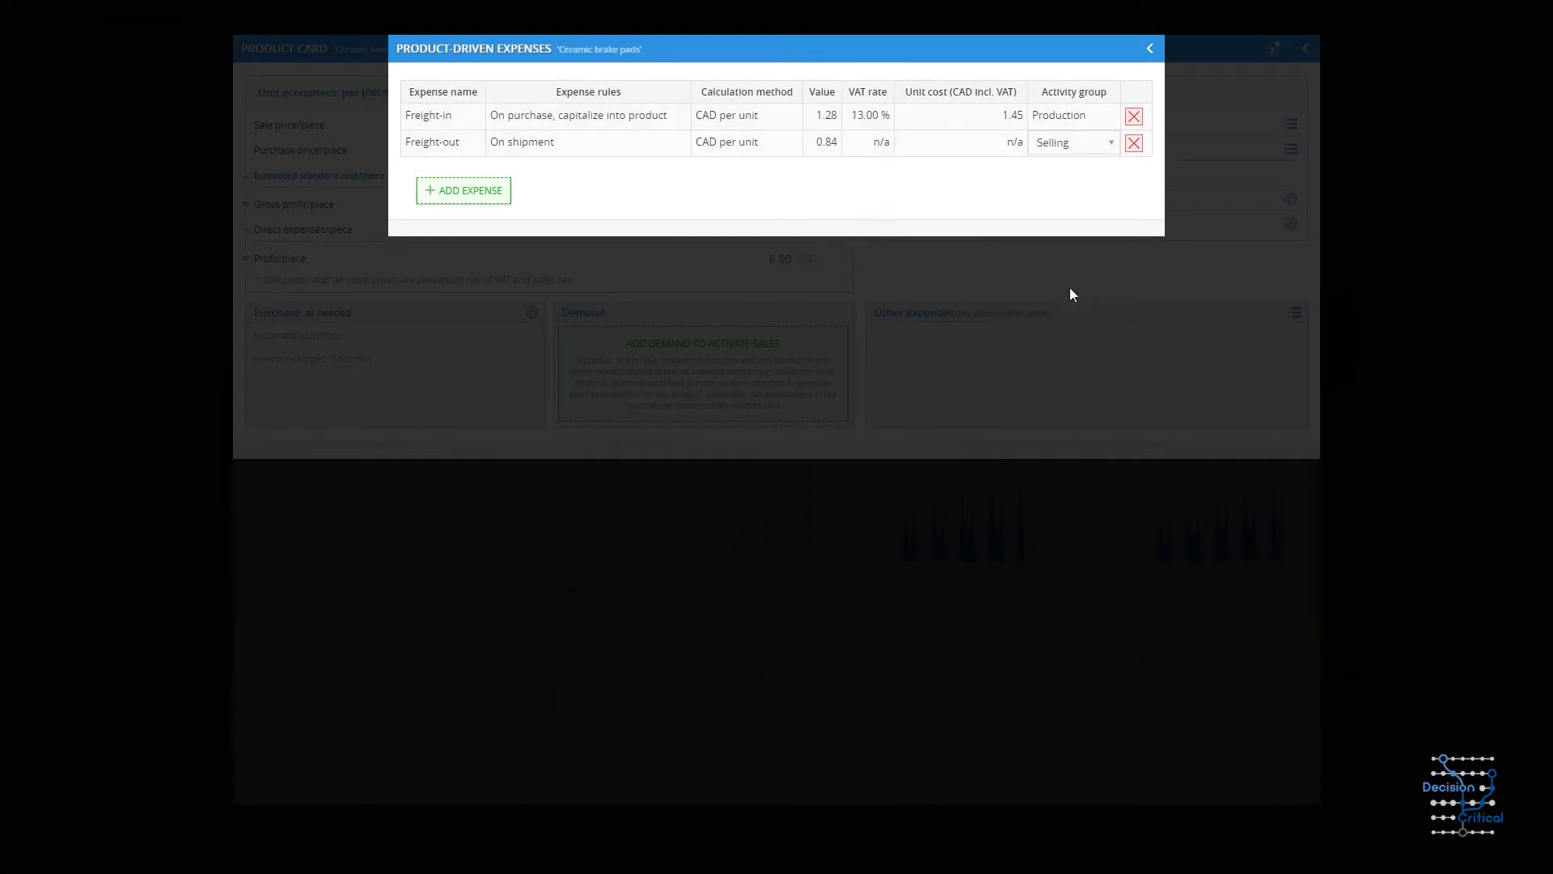
left_click(771, 203)
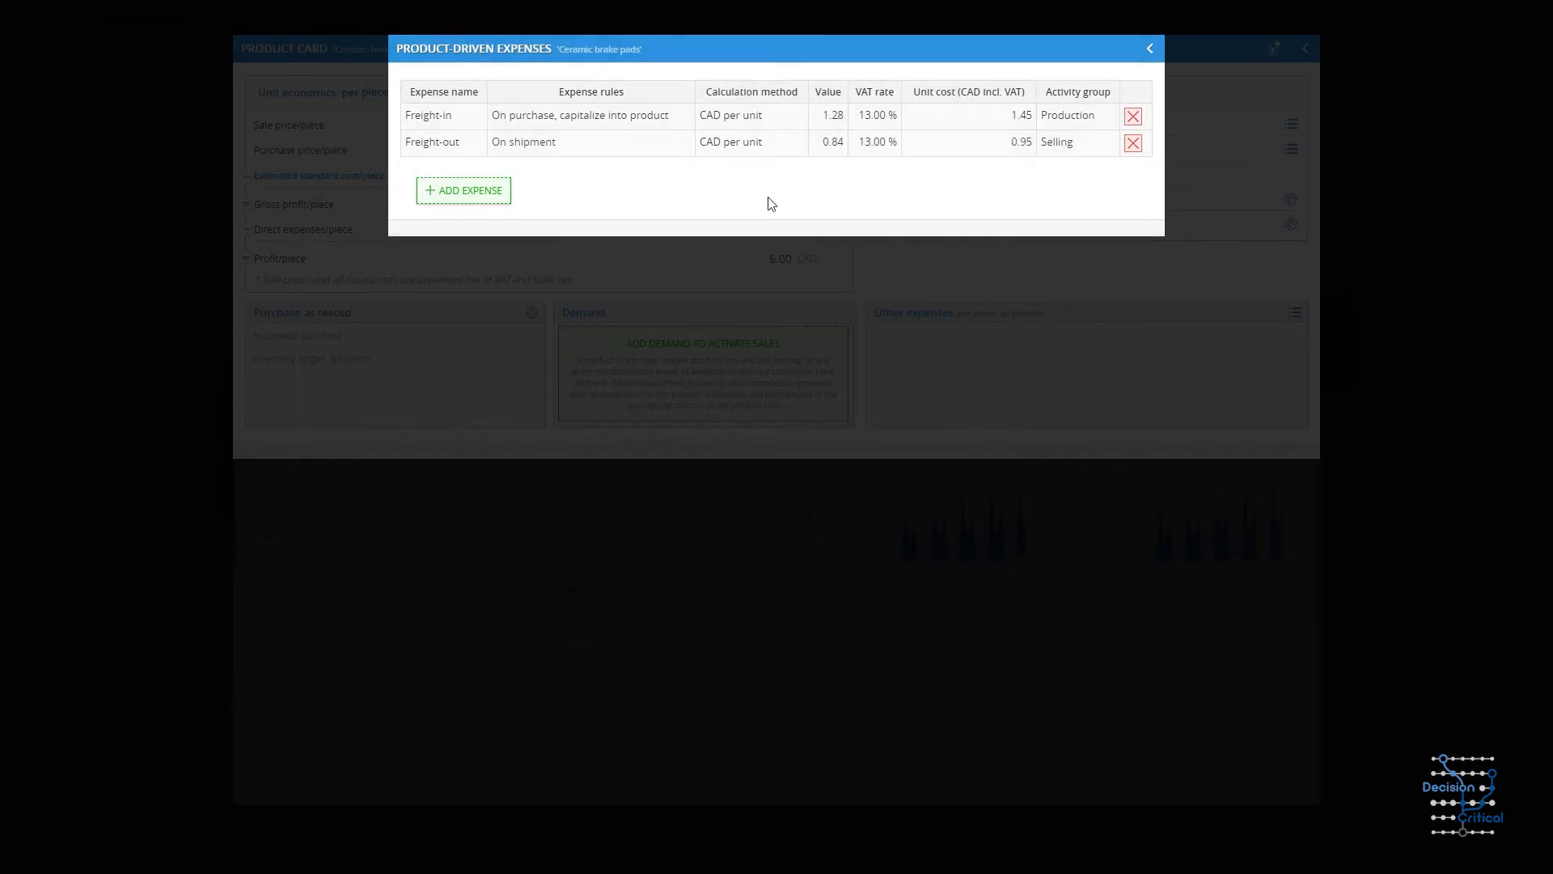
Add a third expense named "Import-duty" with the rule "On purchase, capitalize into product".
left_click(468, 192)
left_click(446, 171)
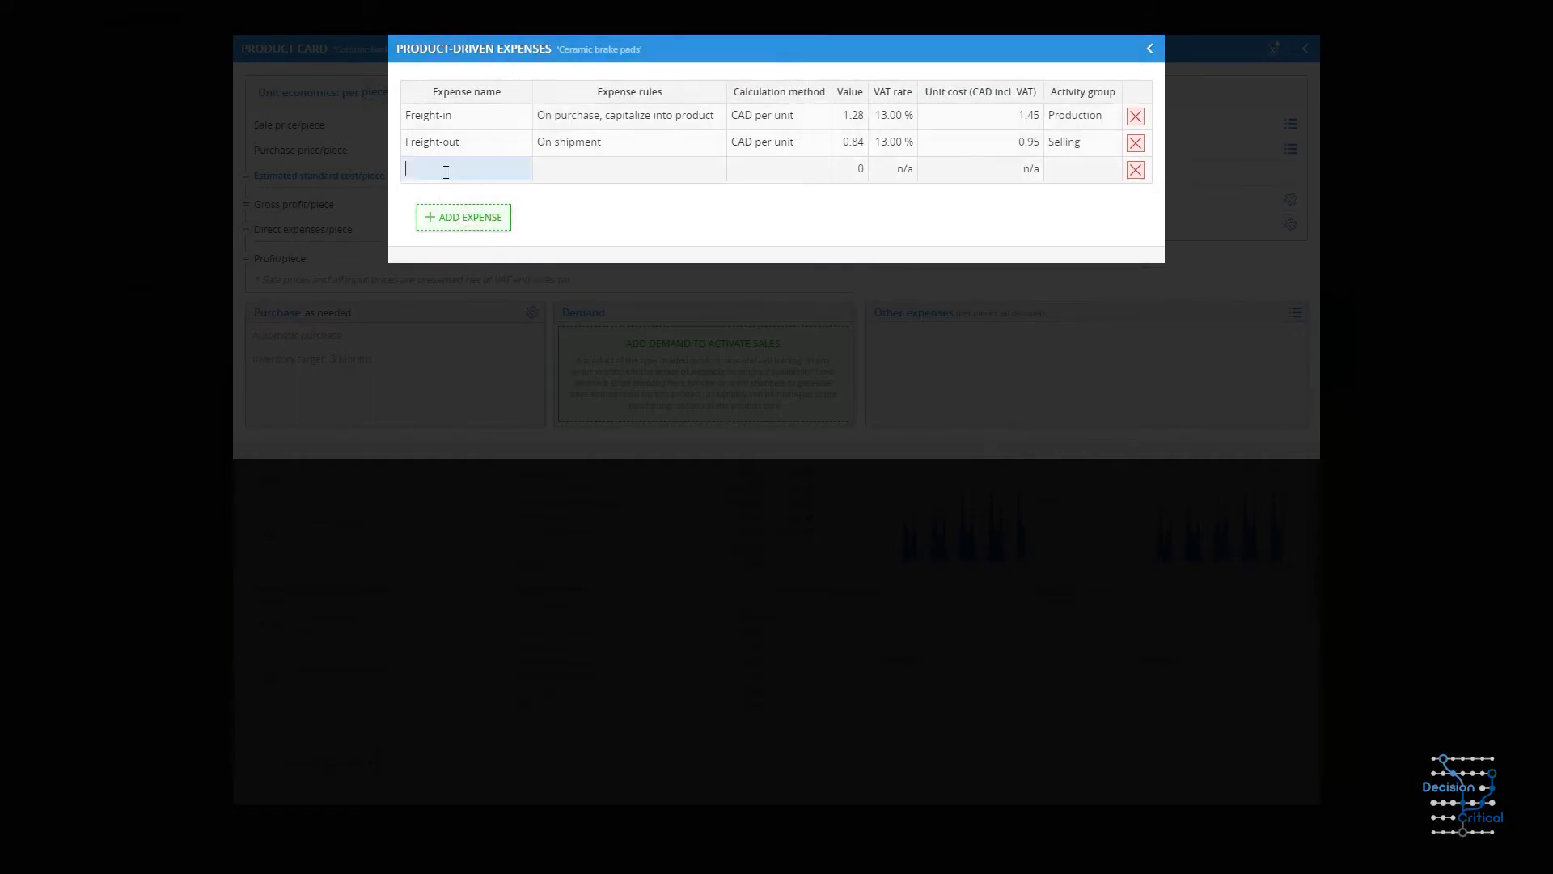
type("Import-duty")
left_click(604, 170)
left_click(693, 272)
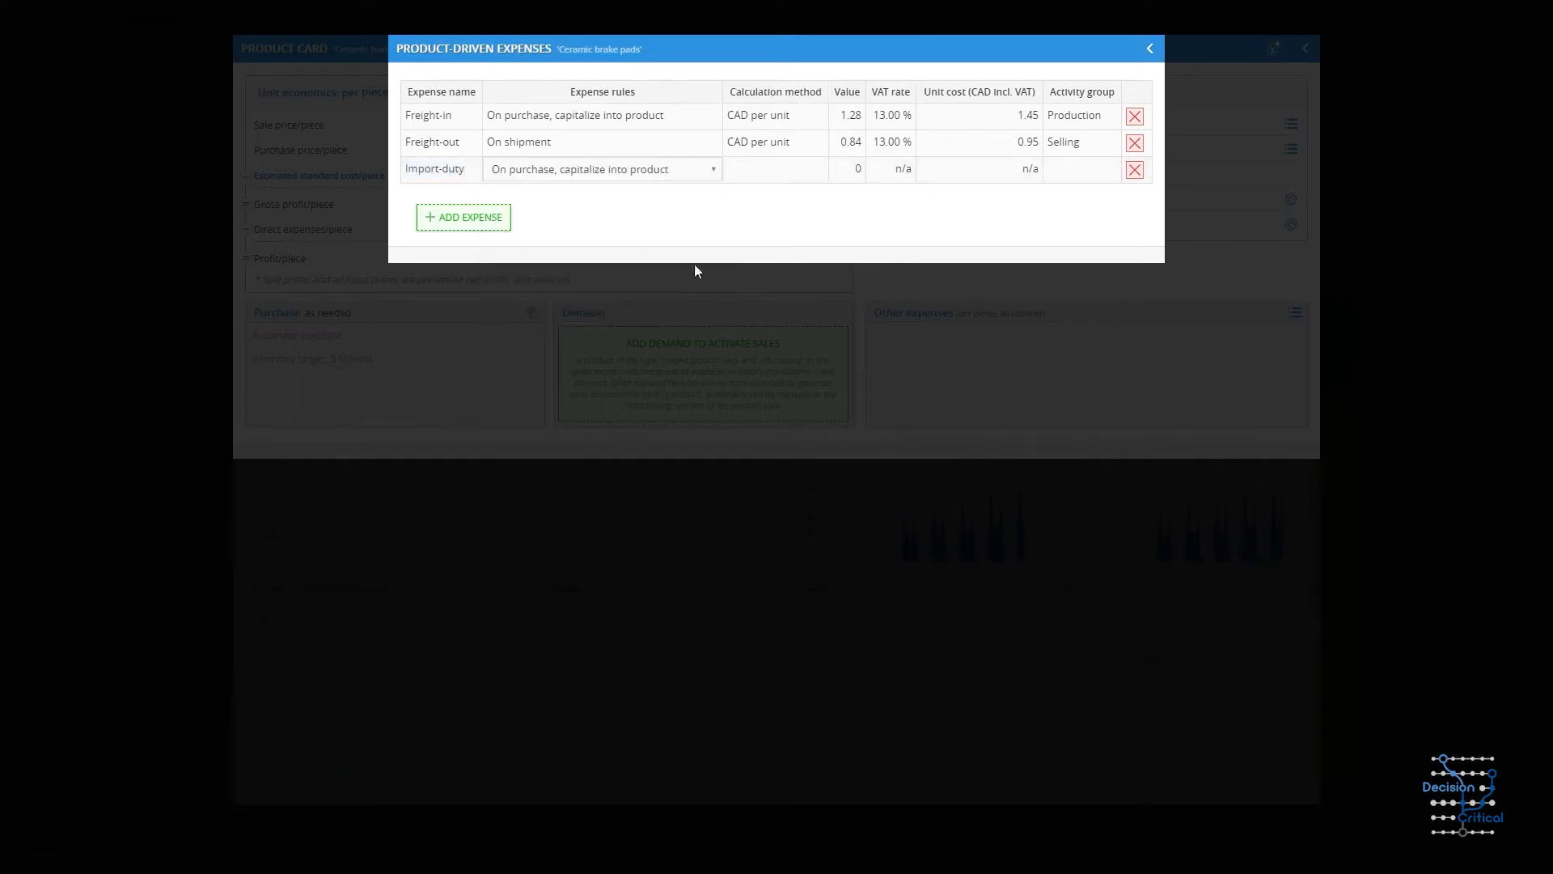
Set the Import-duty expense to 10% of purchase price in the Production activity group, and return to the product card.
left_click(779, 175)
left_click(769, 288)
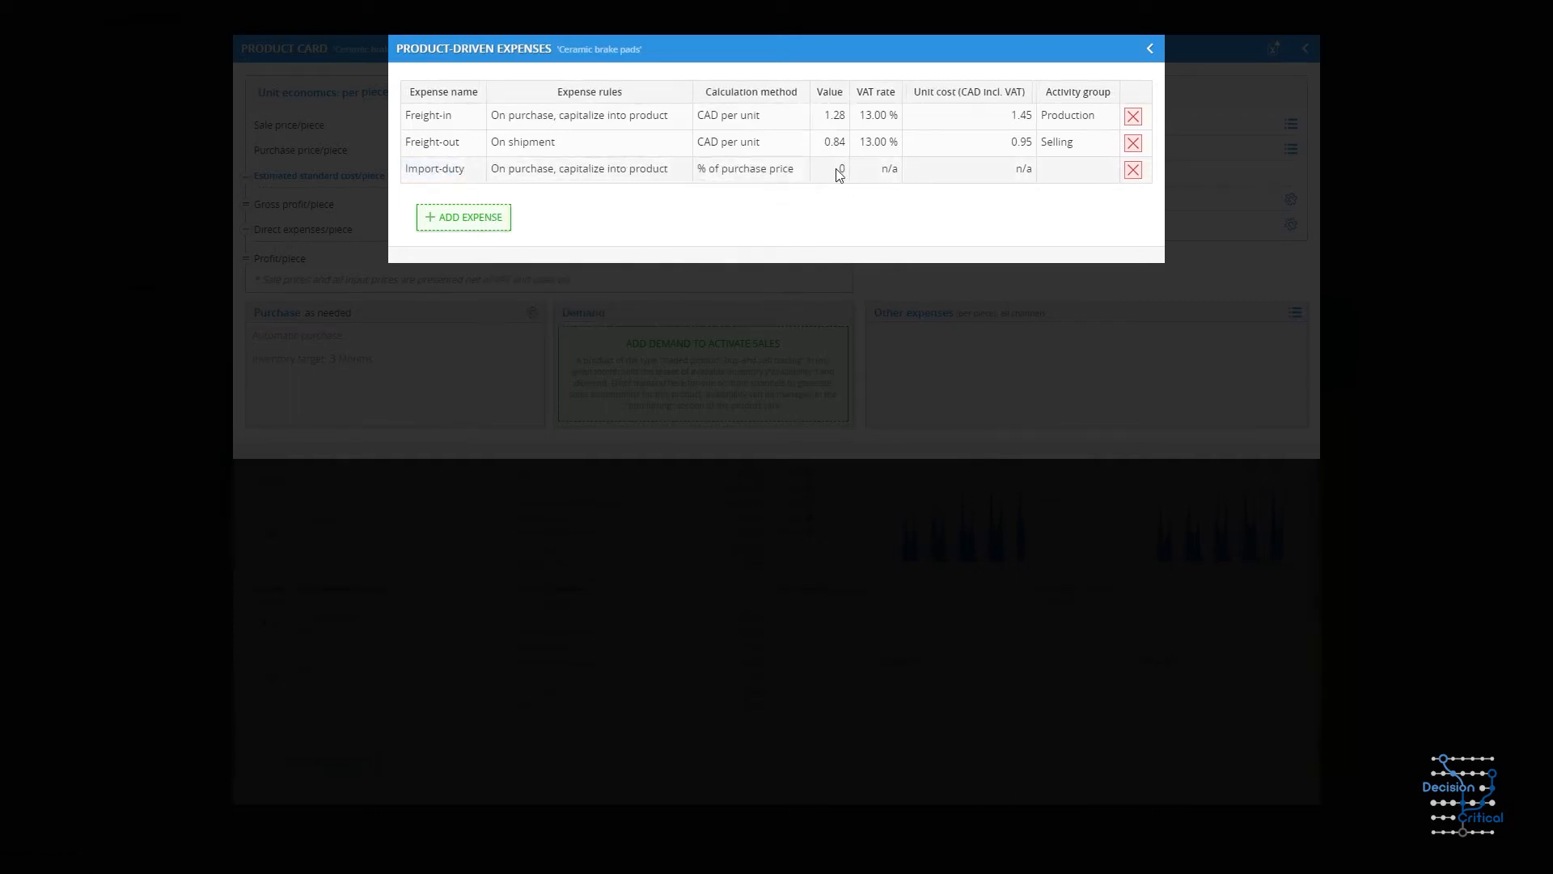
left_click(840, 169)
type("10")
left_click(868, 266)
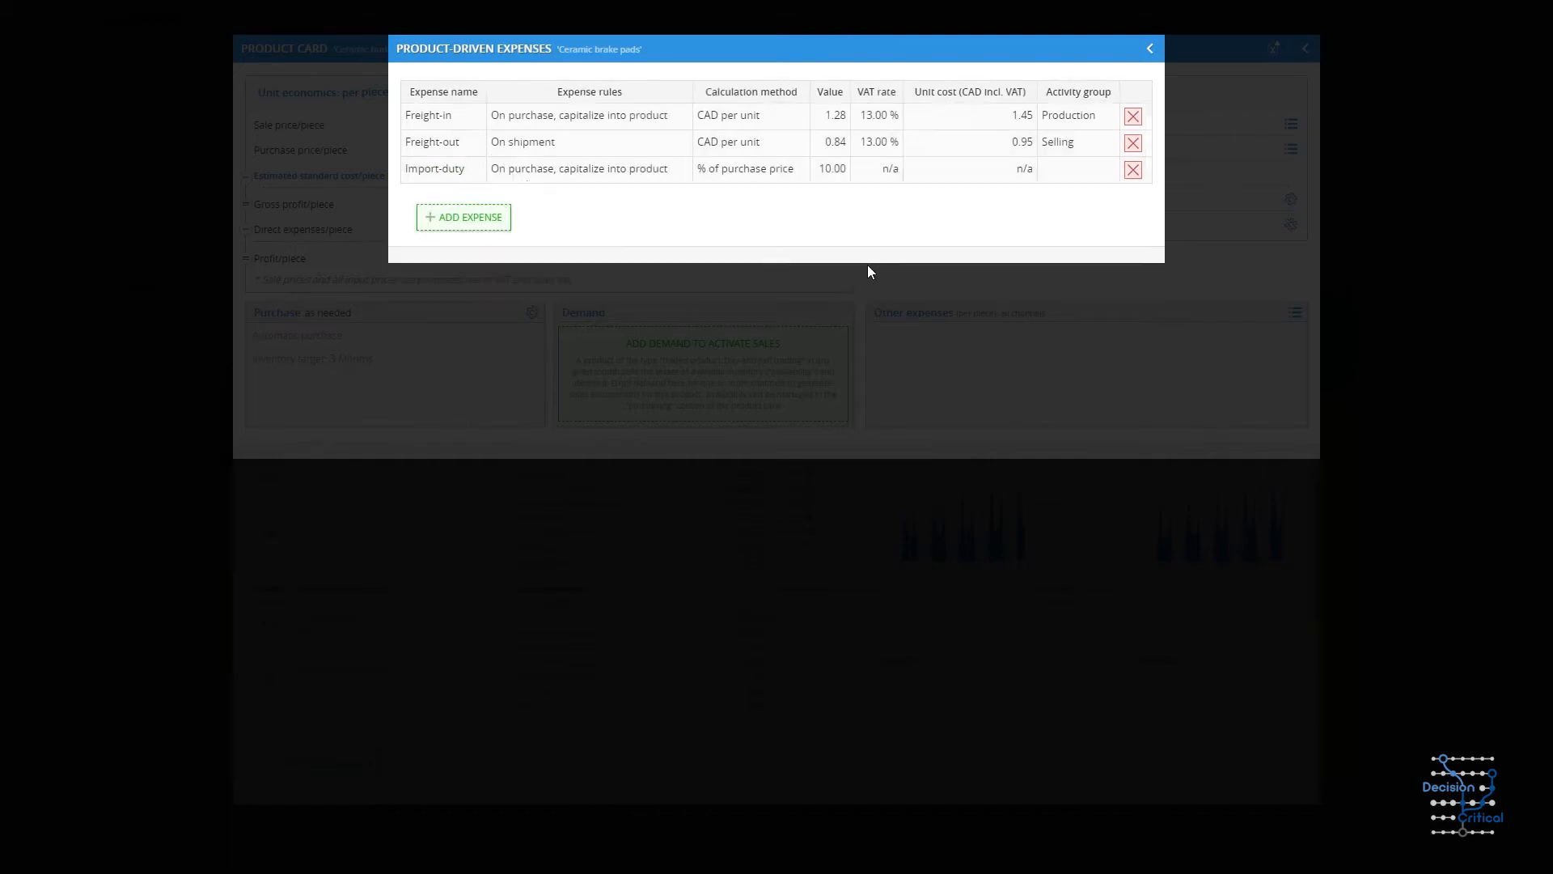
left_click(1101, 174)
left_click(1067, 256)
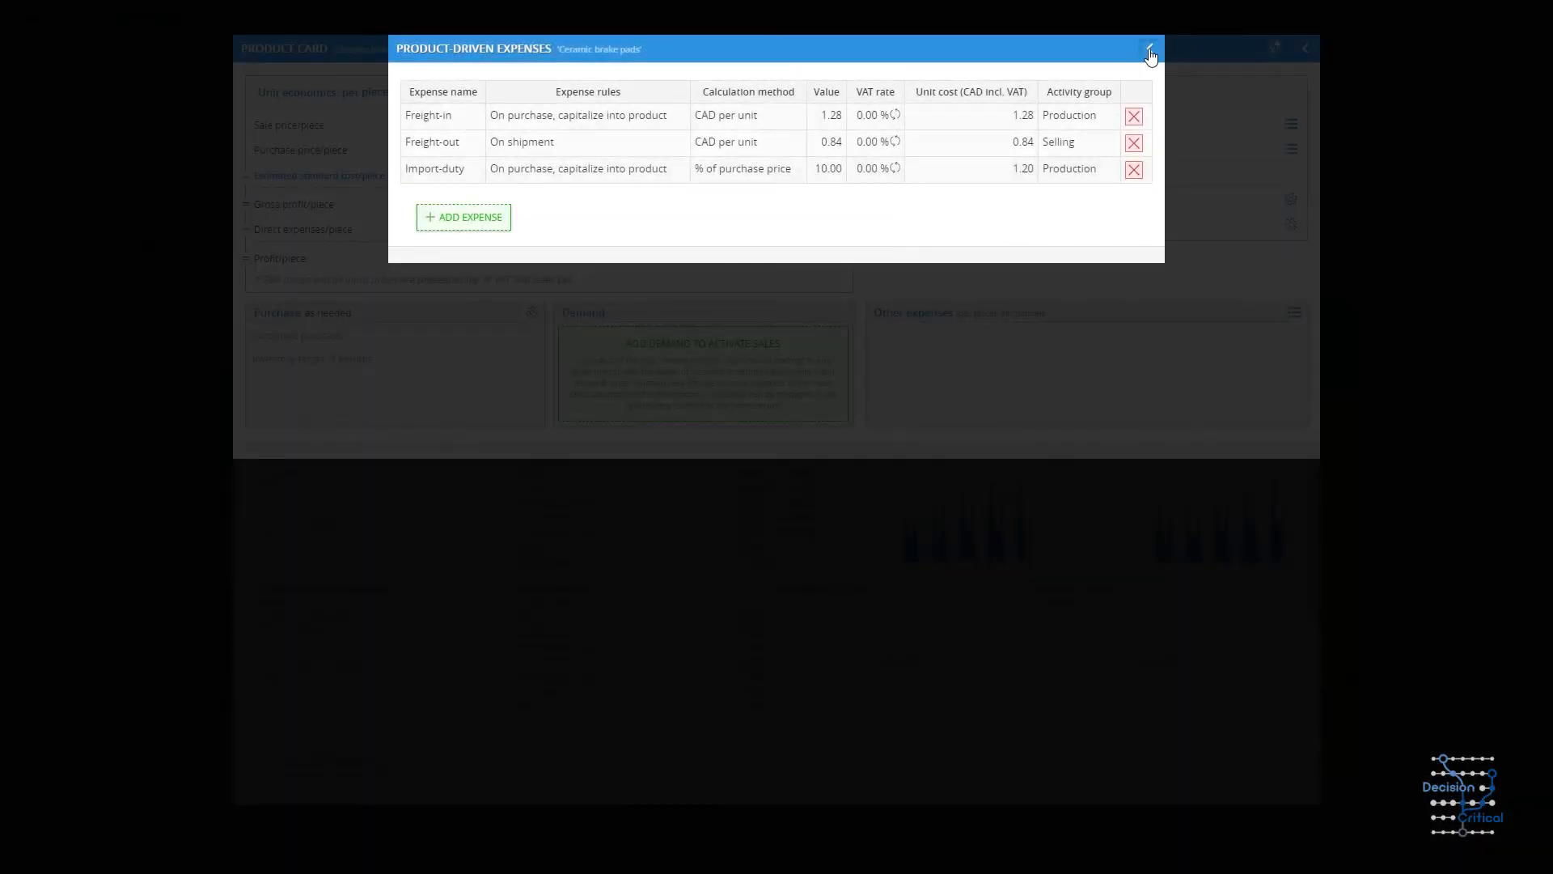
left_click(1148, 50)
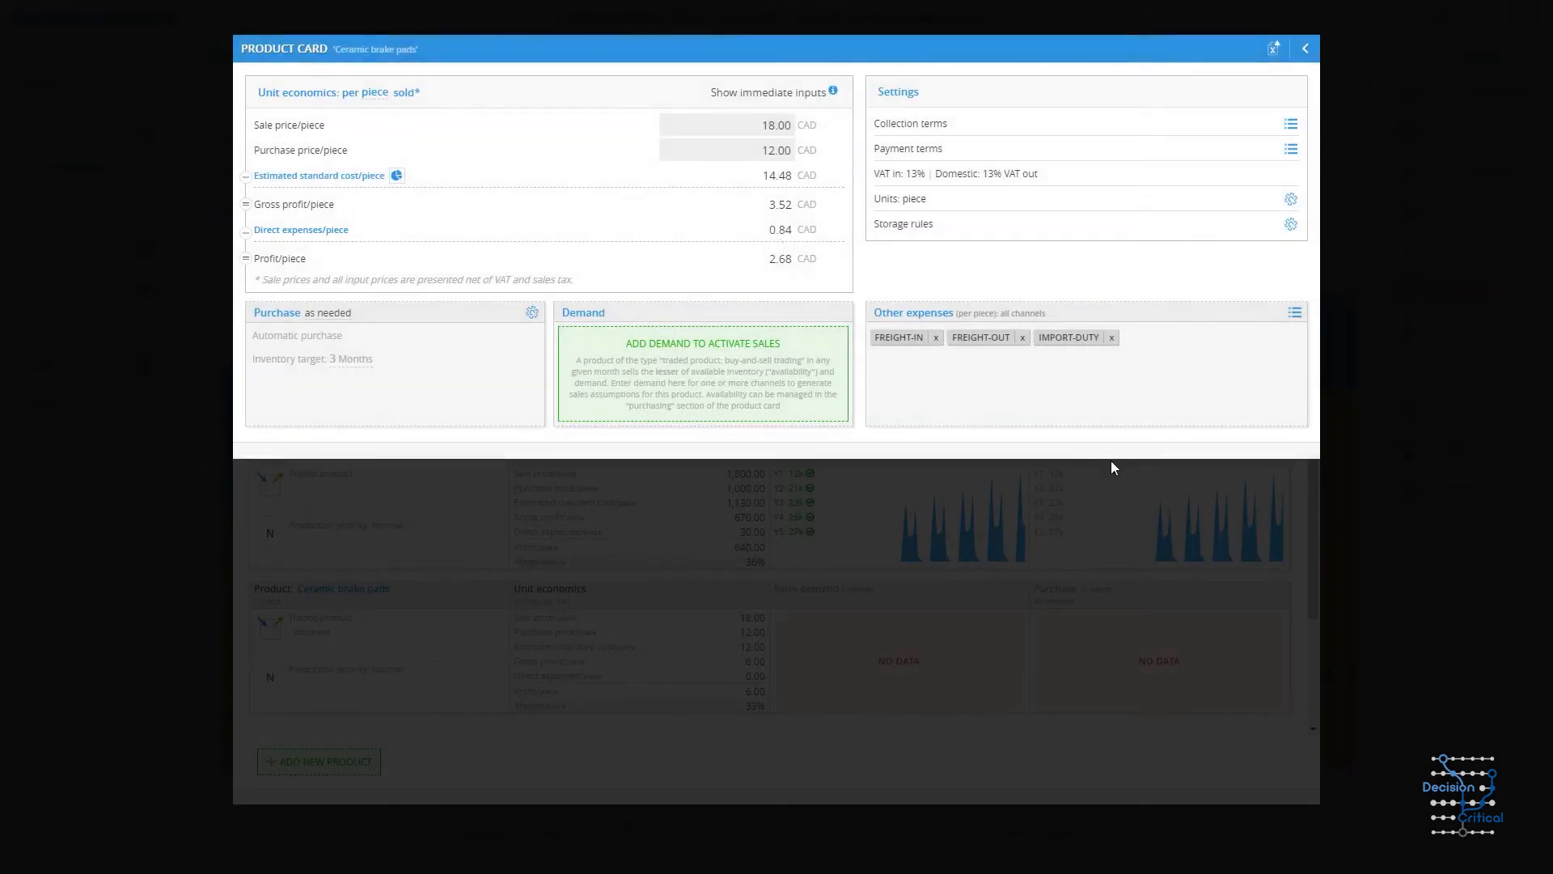
Examine the breakdown of the estimated standard cost per piece, including the import-duty share, and return to the product card.
left_click(397, 177)
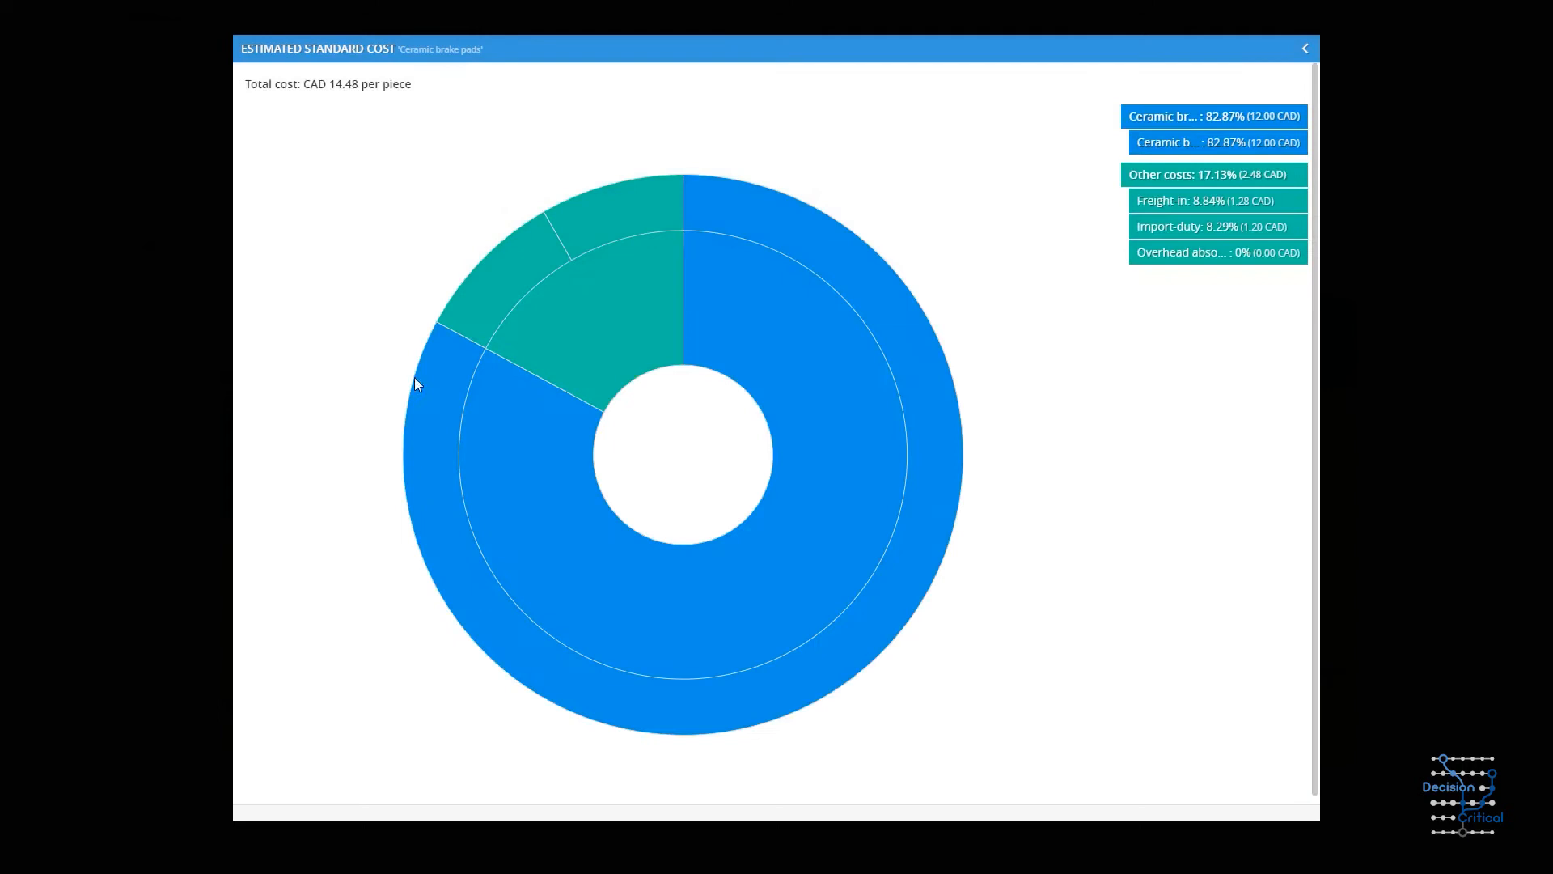
mouse_move(555, 511)
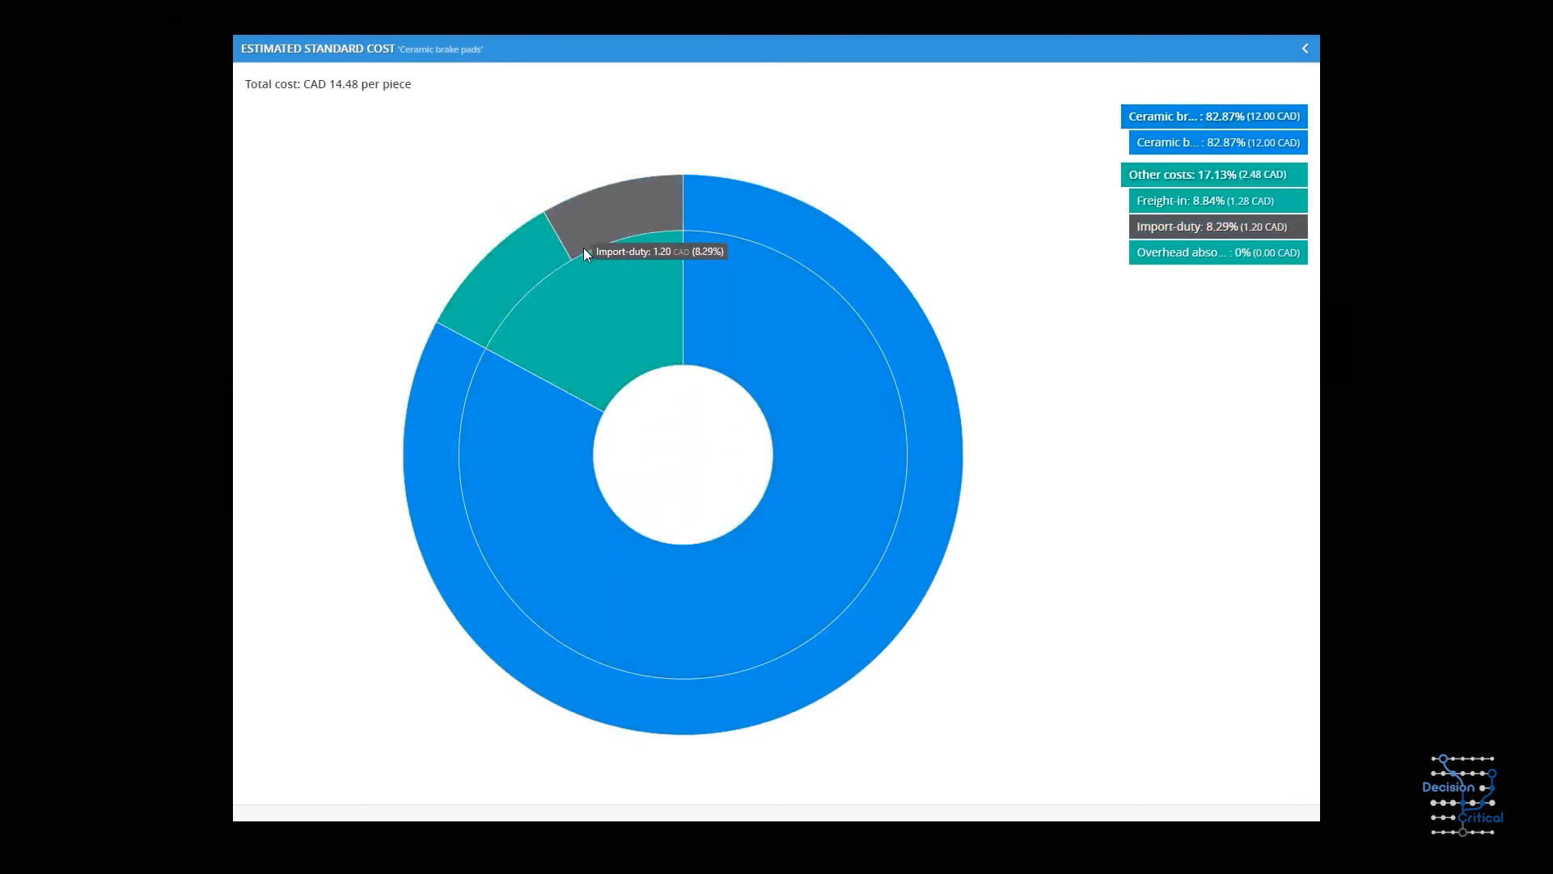
left_click(1309, 50)
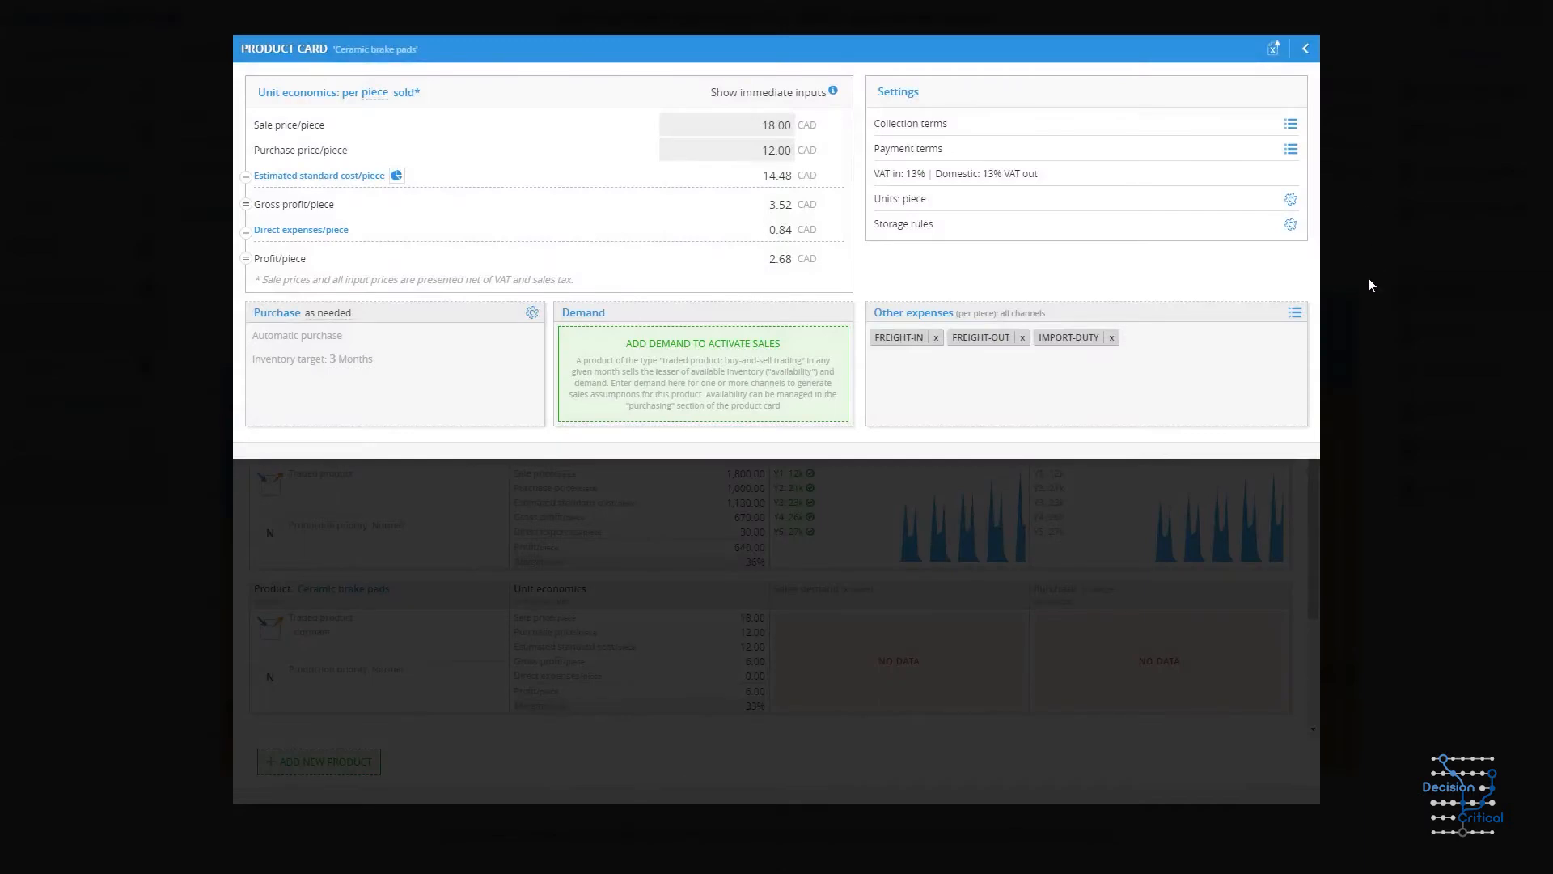
Start a market demand assumption for the default channel for sales, using the linear demand growth model.
left_click(702, 347)
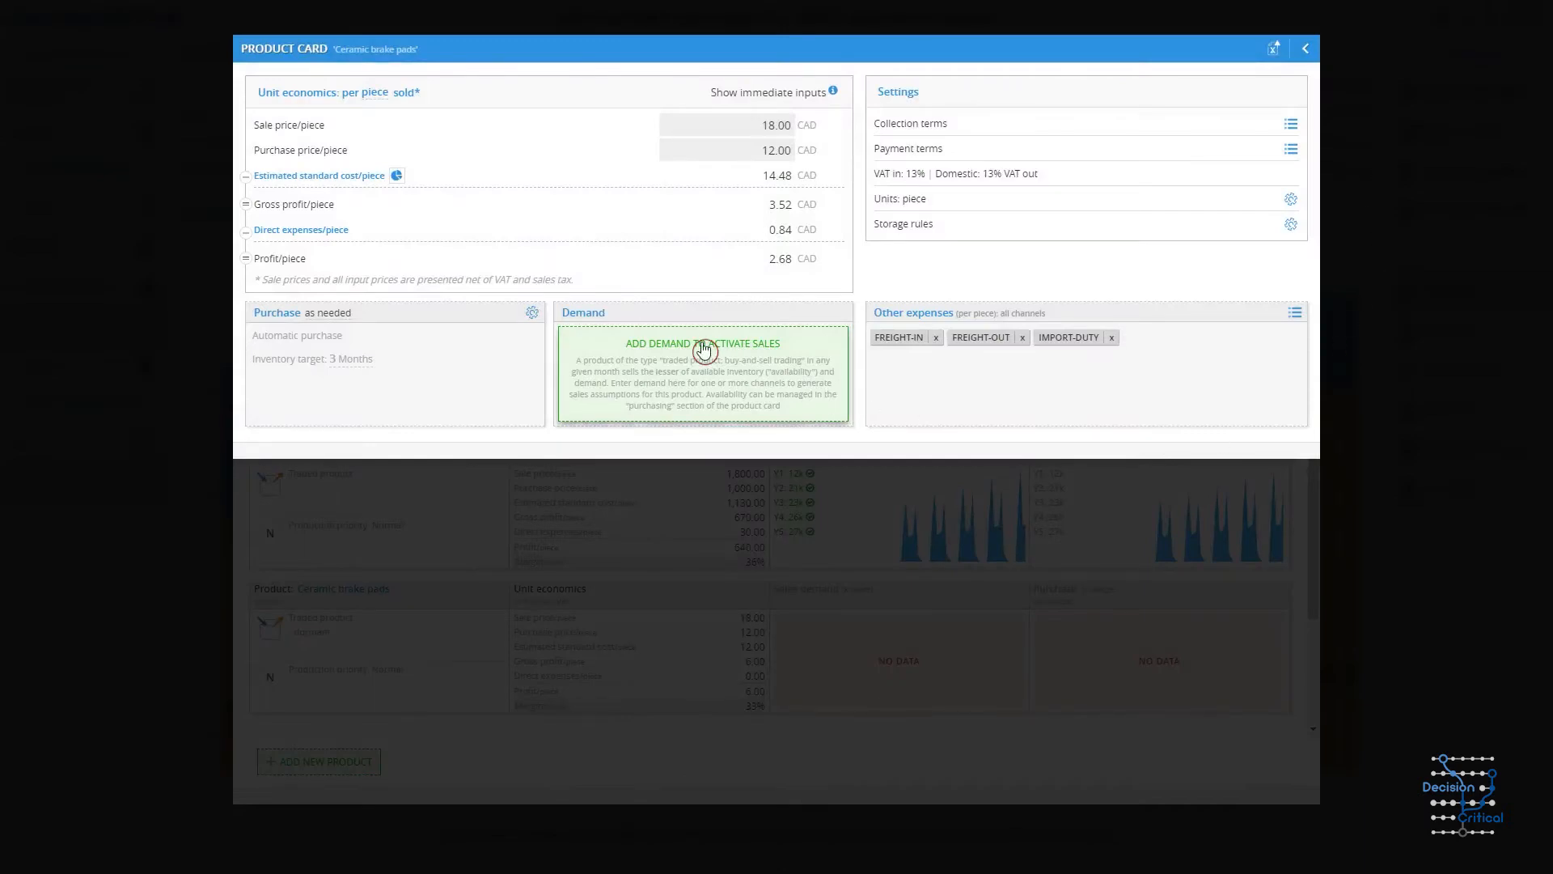
left_click(497, 93)
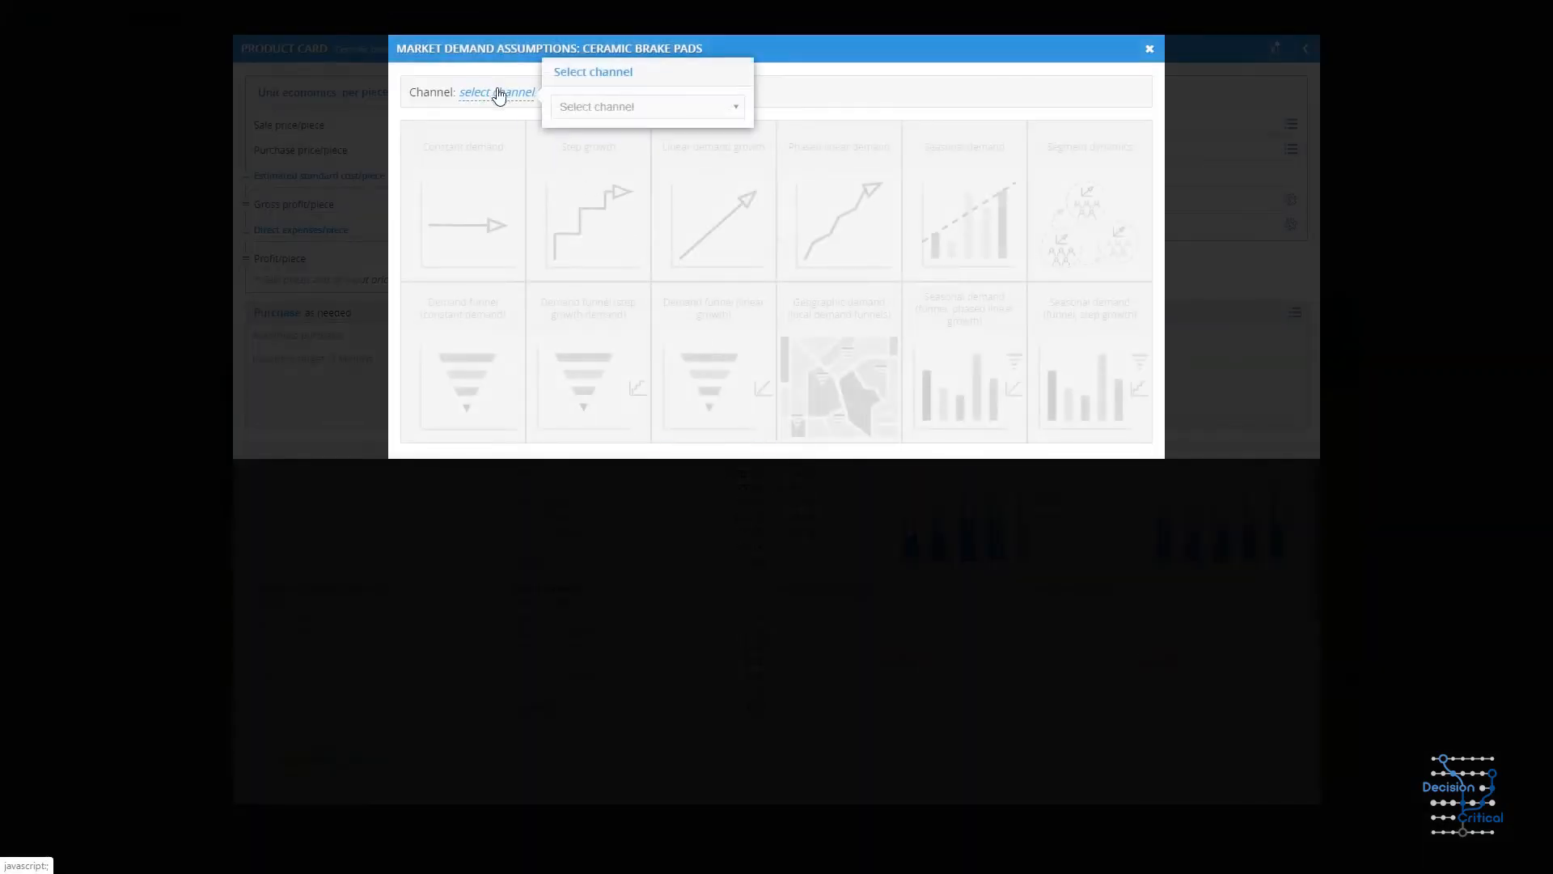
left_click(607, 108)
left_click(634, 170)
left_click(681, 204)
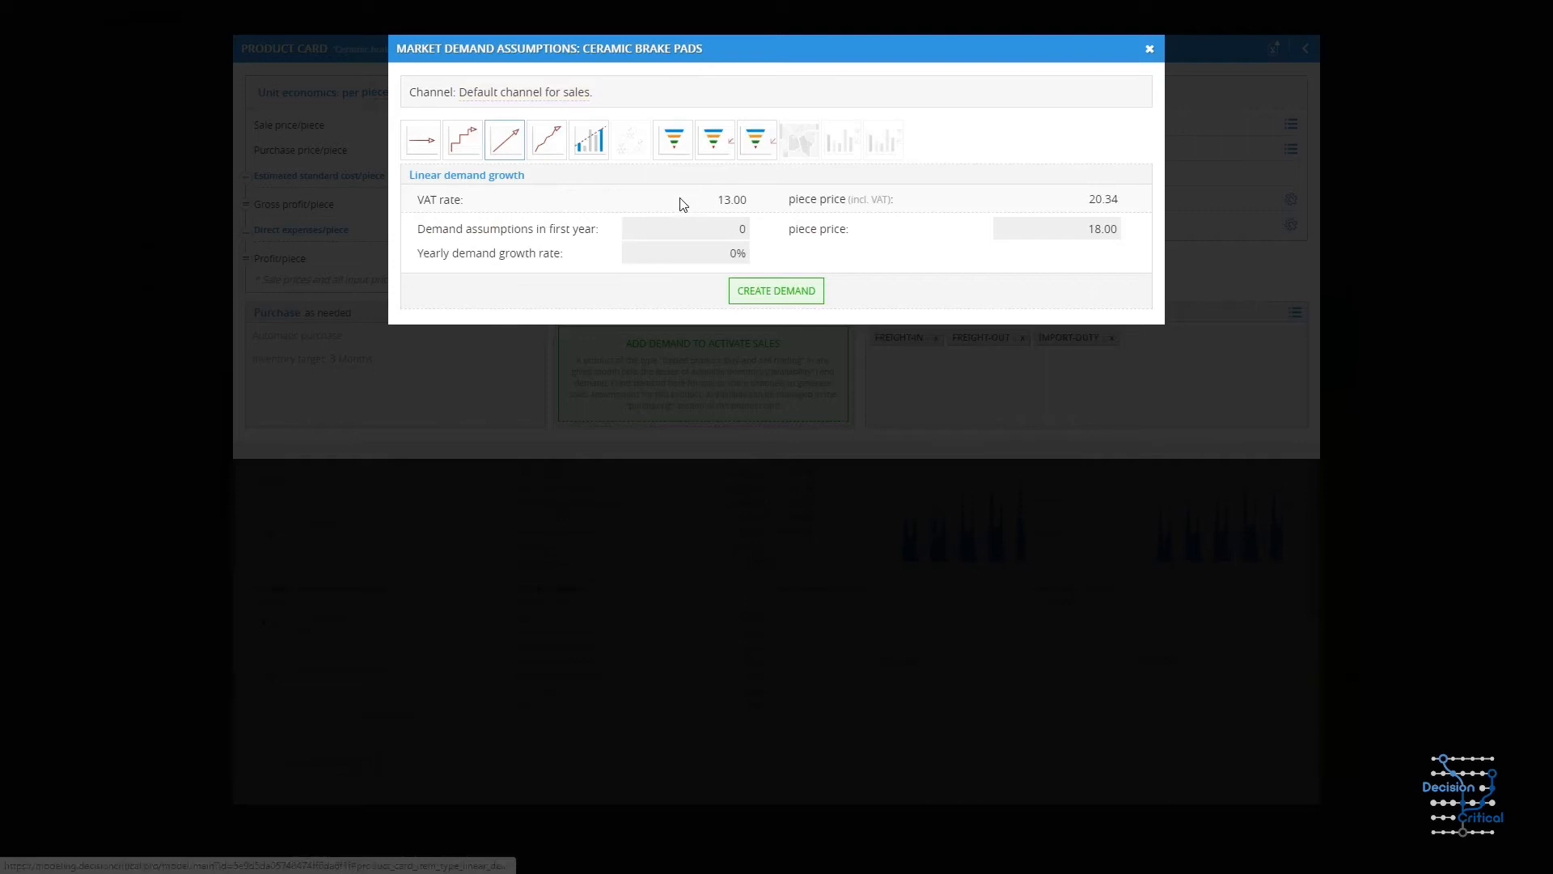
Create the demand with 24000 pieces in the first year and a yearly growth rate of 10%.
left_click(713, 222)
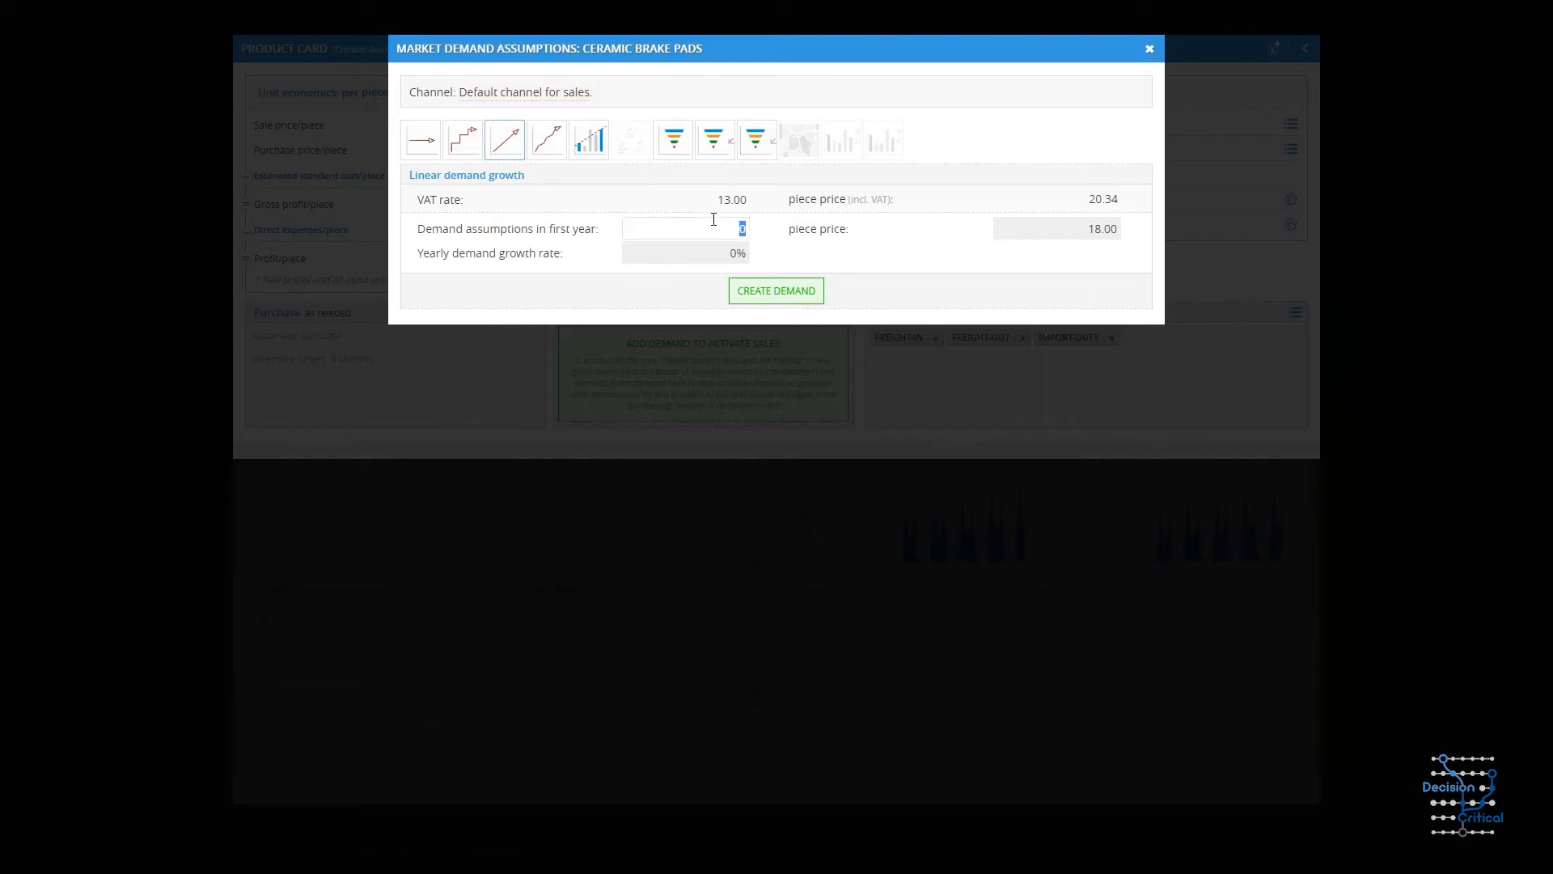
type("24000")
left_click(724, 257)
type("10")
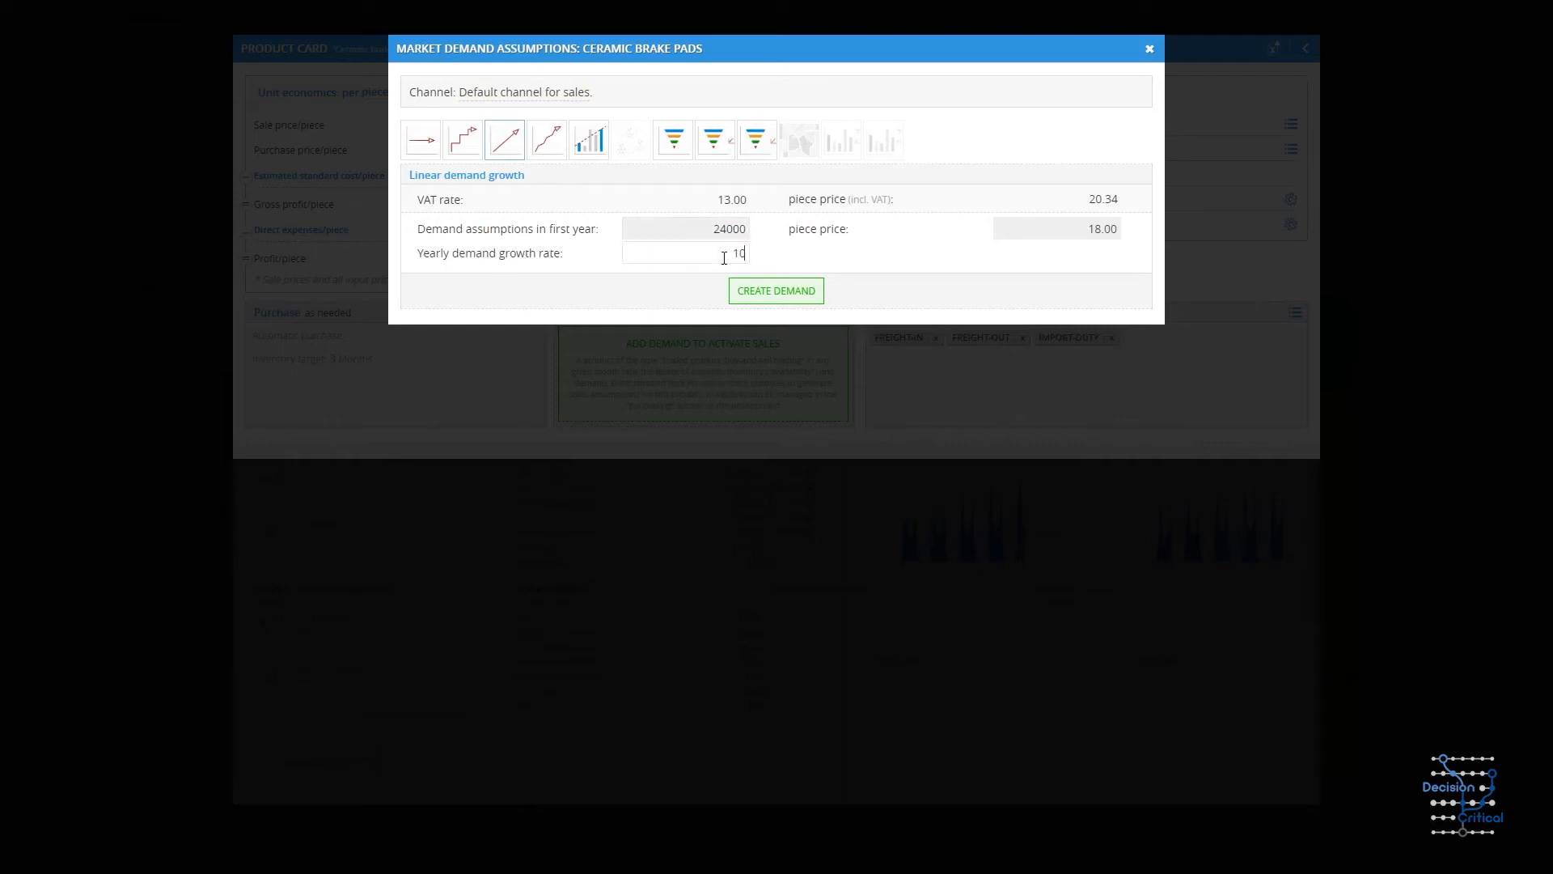
left_click(780, 293)
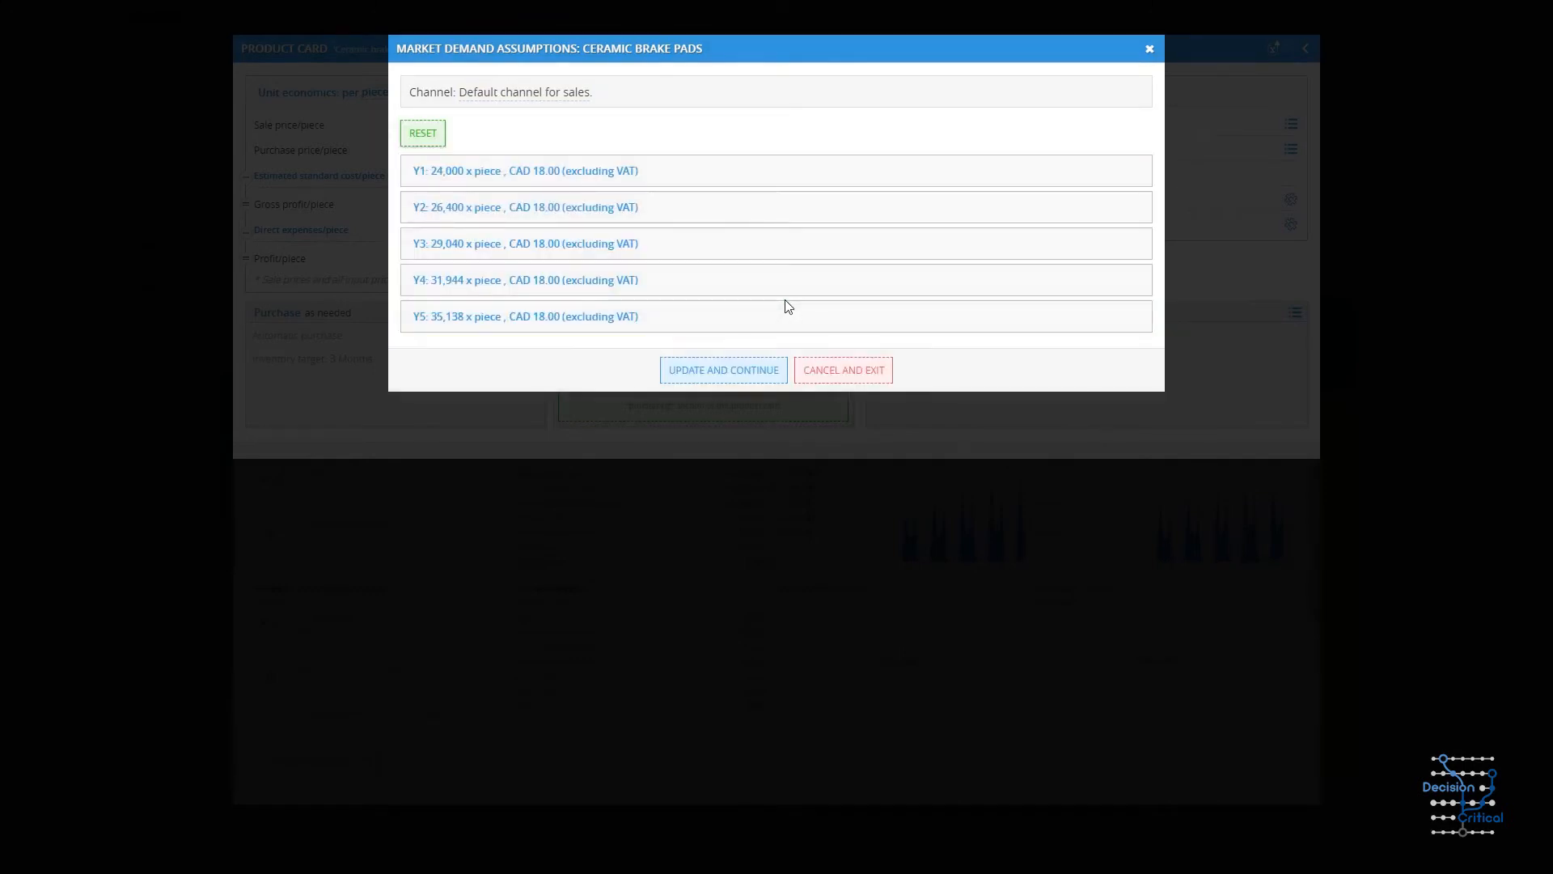
Override August 2018 in the Y1 demand with 2000 pieces at a price of 20 CAD, and save the demand assumptions.
left_click(542, 178)
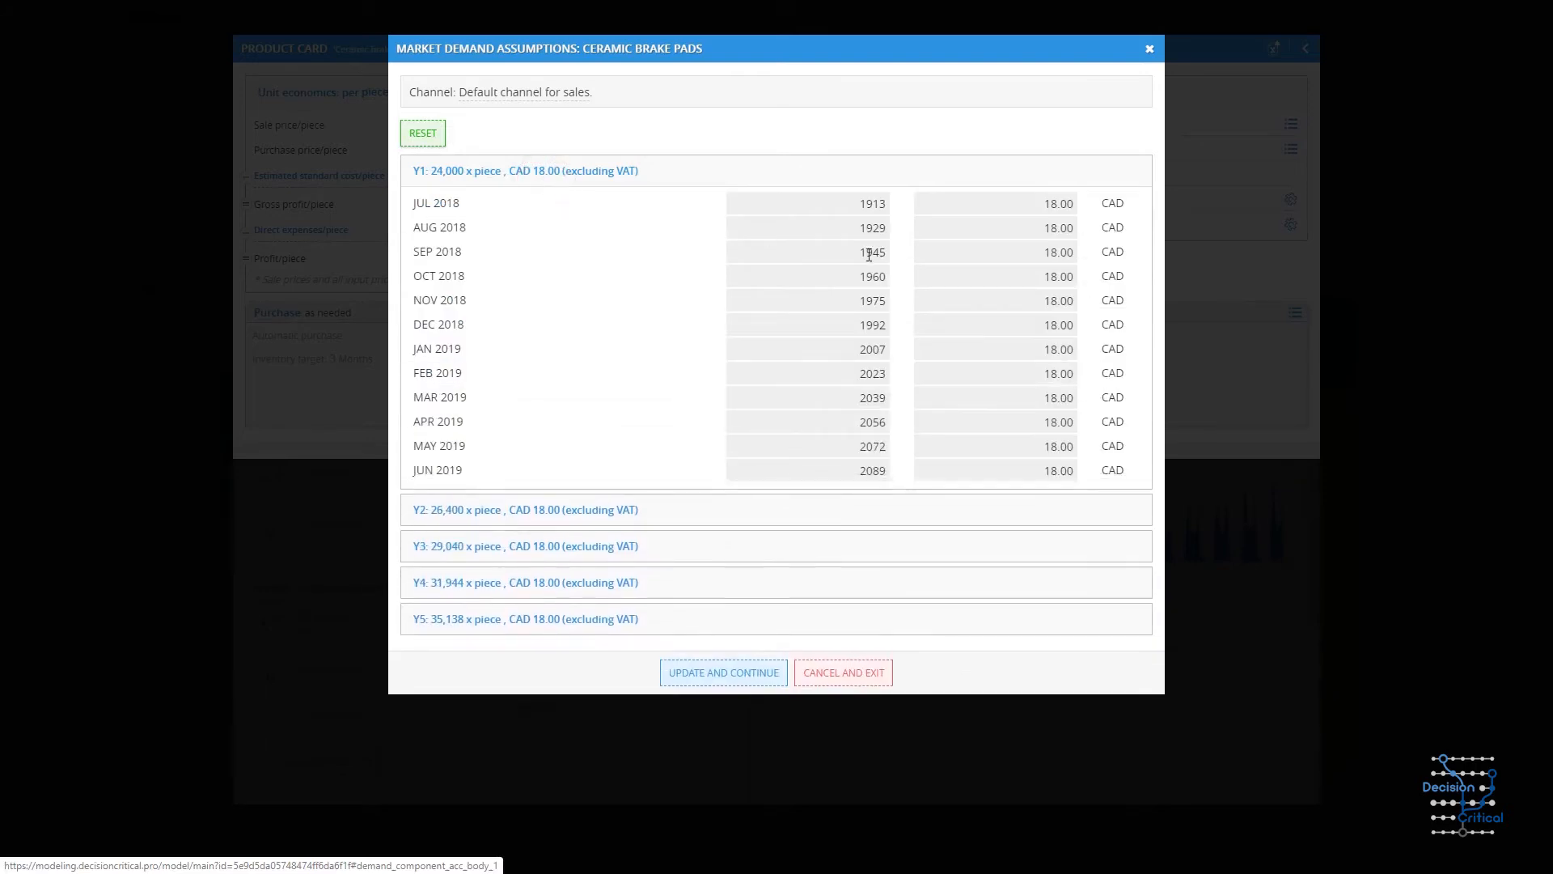
double_click(861, 229)
type("2000")
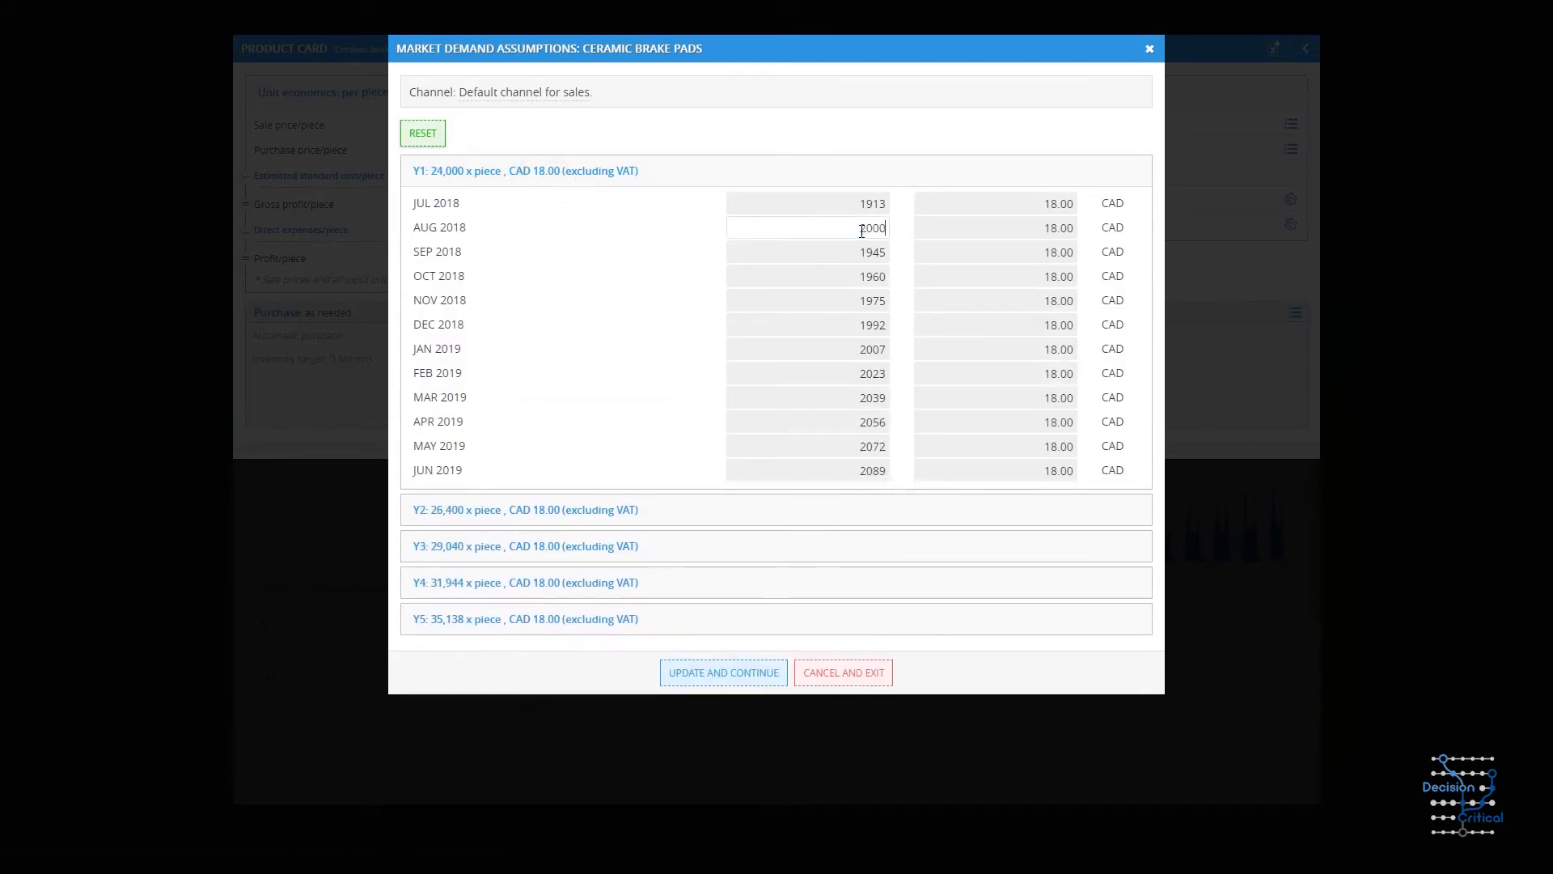
double_click(1051, 229)
double_click(1050, 230)
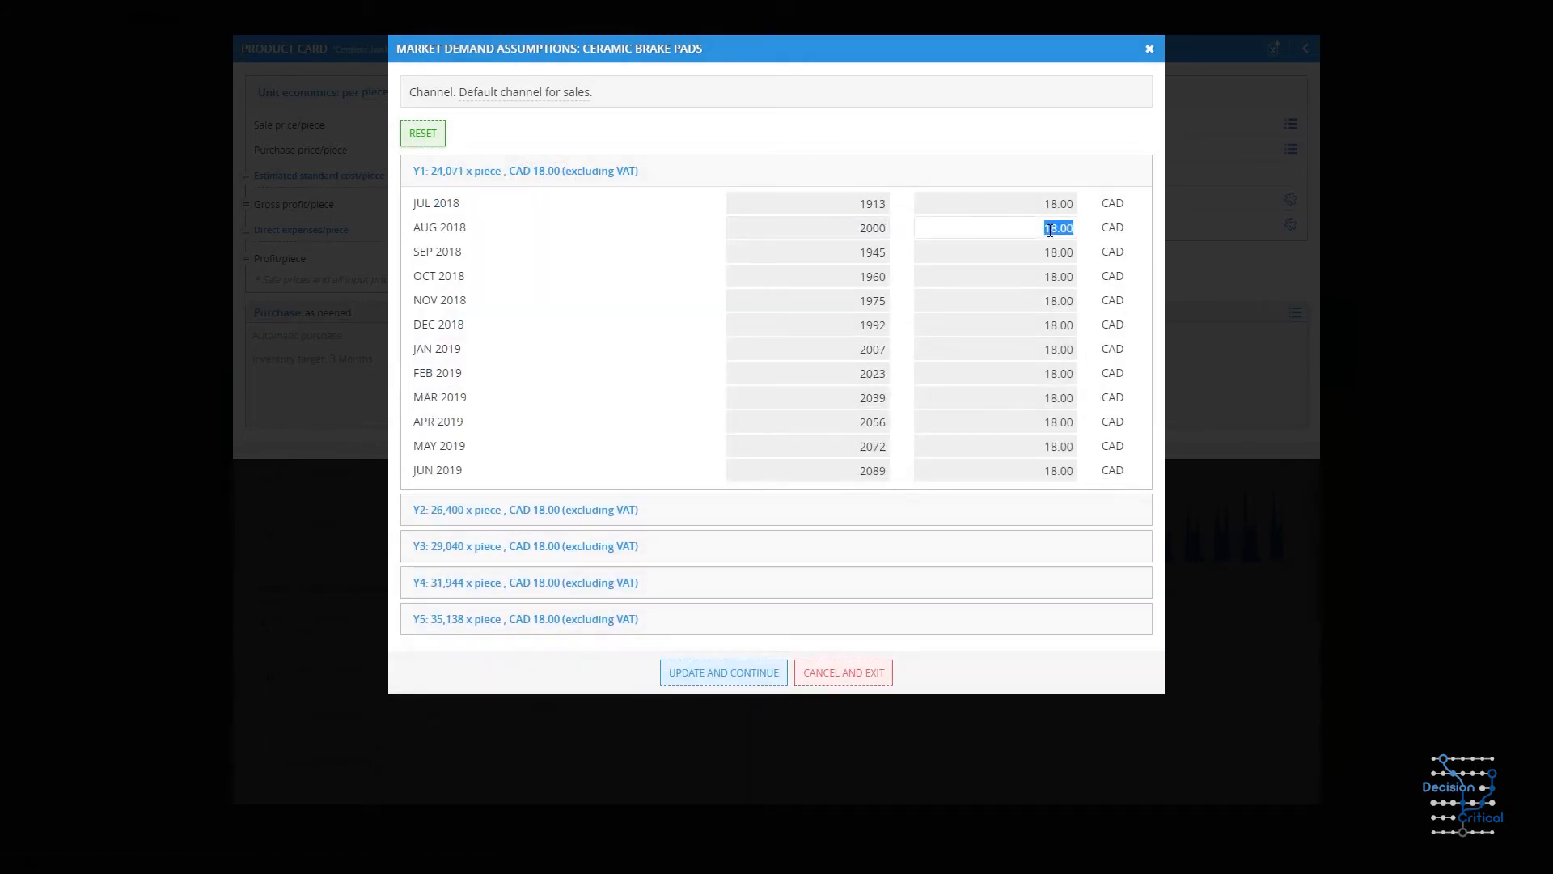
type("20")
left_click(741, 662)
left_click(736, 674)
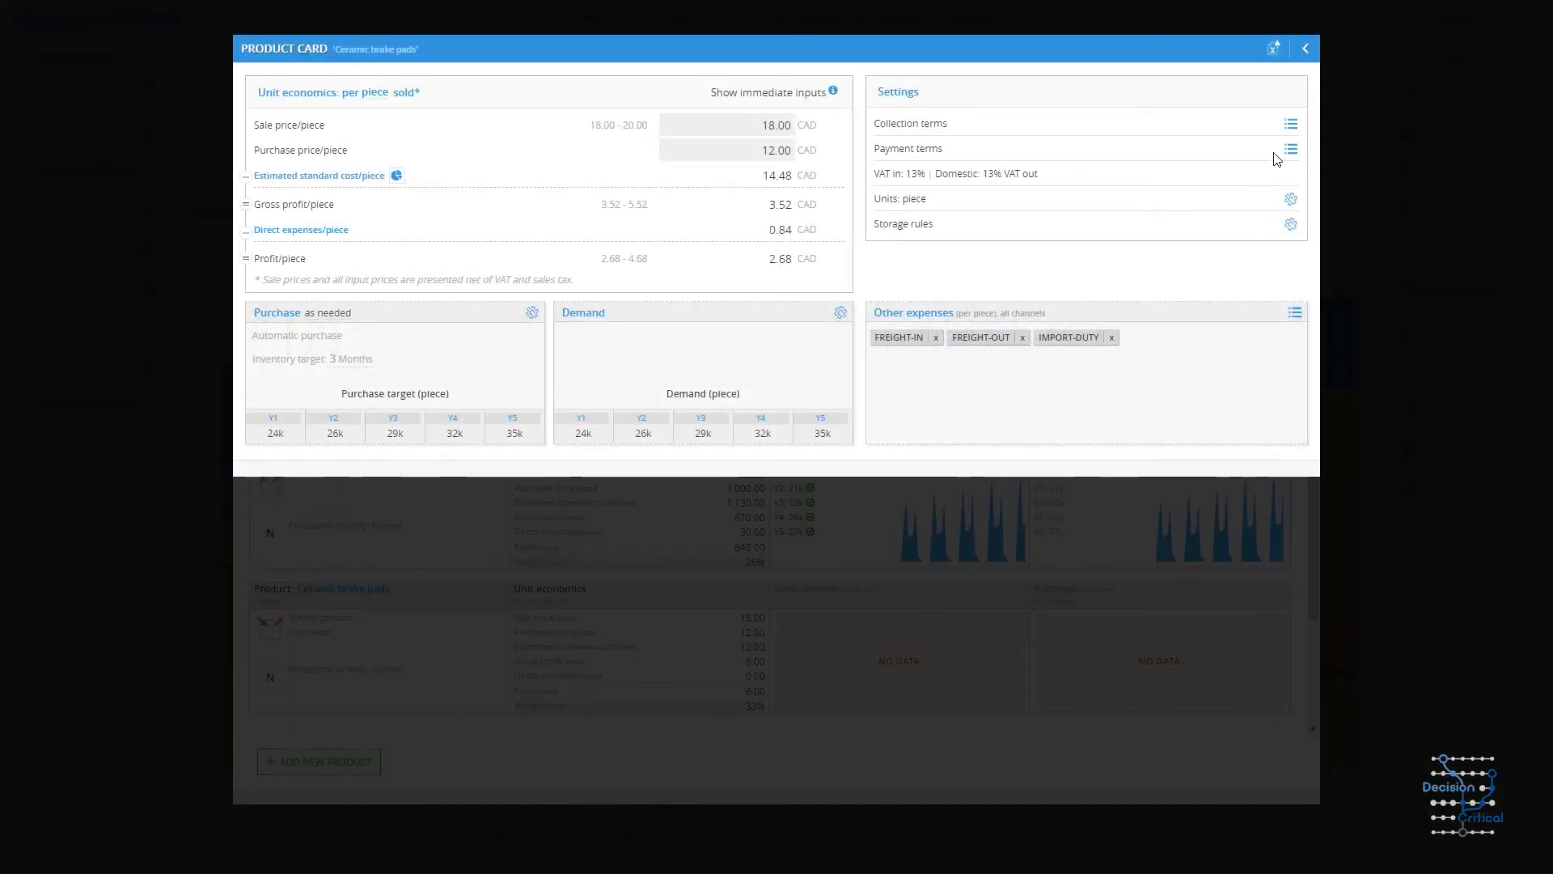
Set the collection terms to on account, 1 month after delivery, and the payment terms to on account, 3 months after delivery.
left_click(1293, 127)
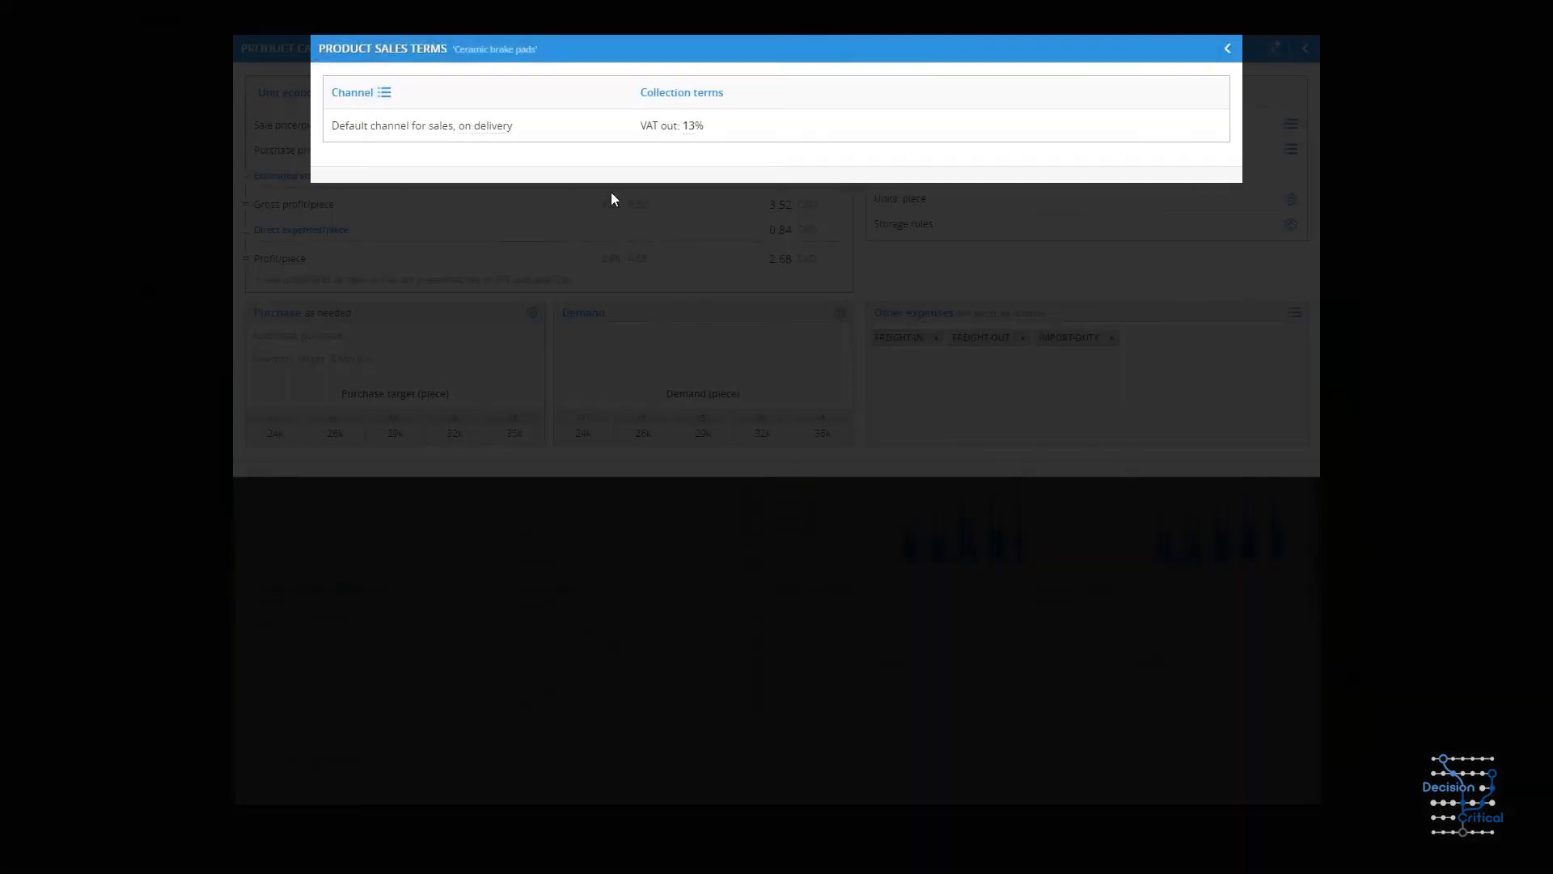
left_click(493, 127)
left_click(690, 144)
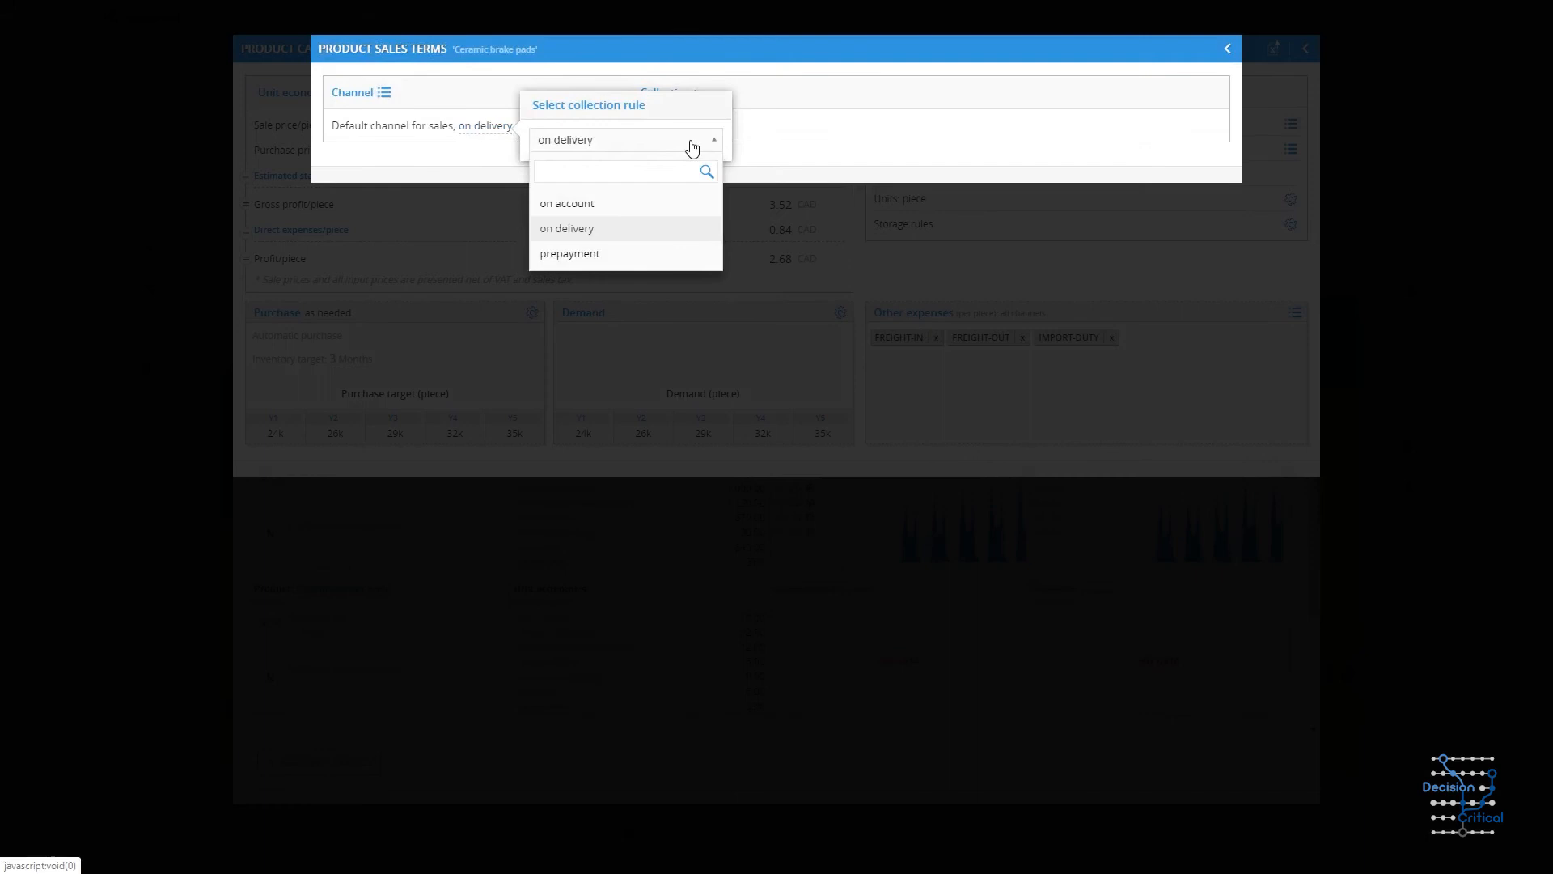
left_click(683, 204)
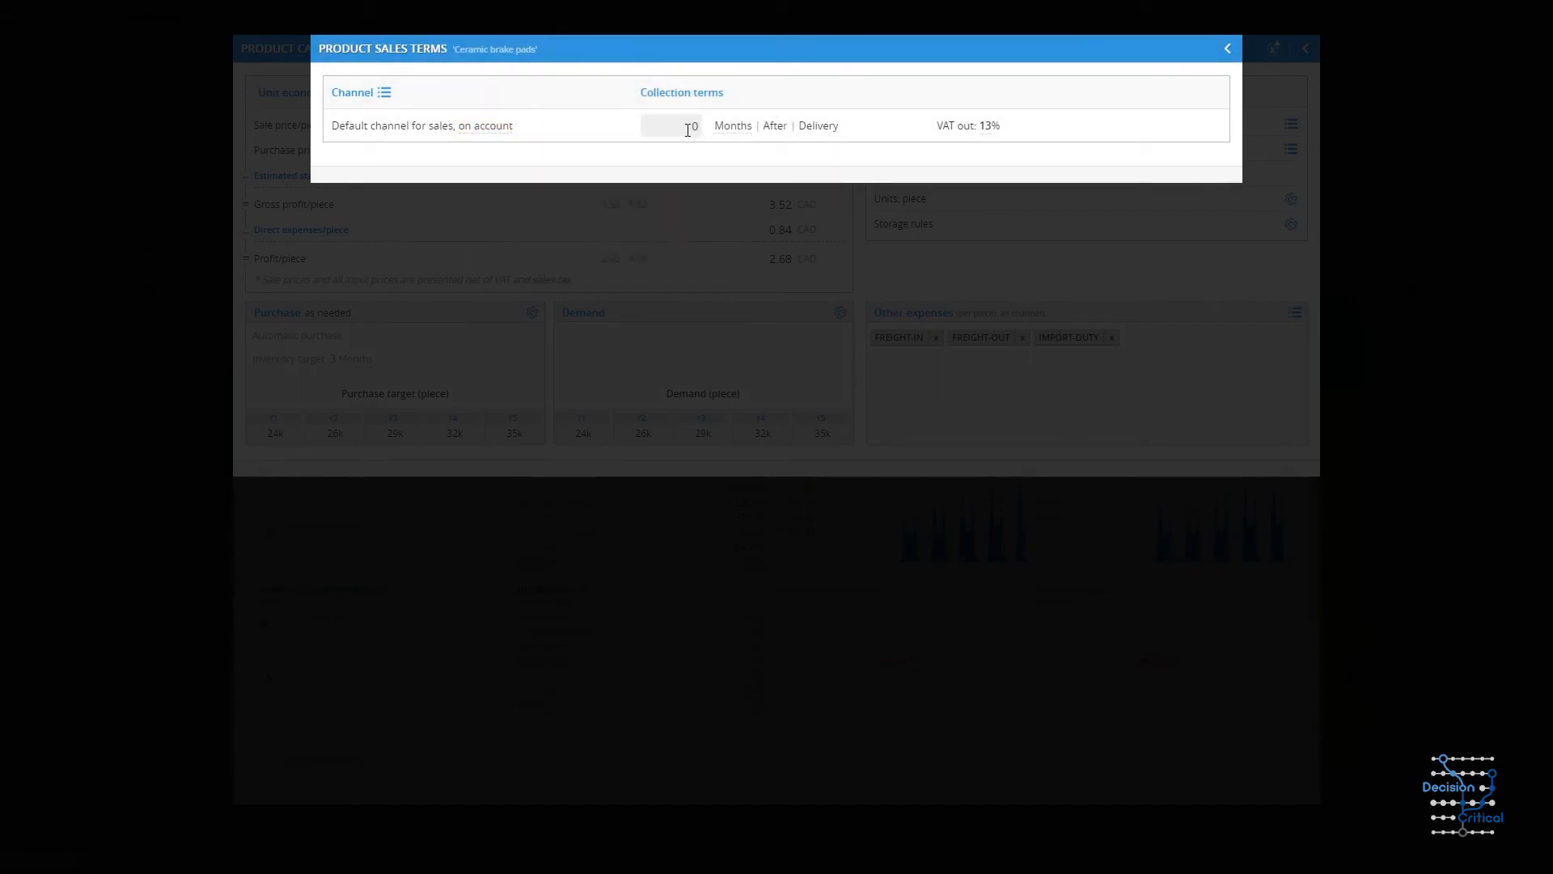
left_click(687, 130)
type("1")
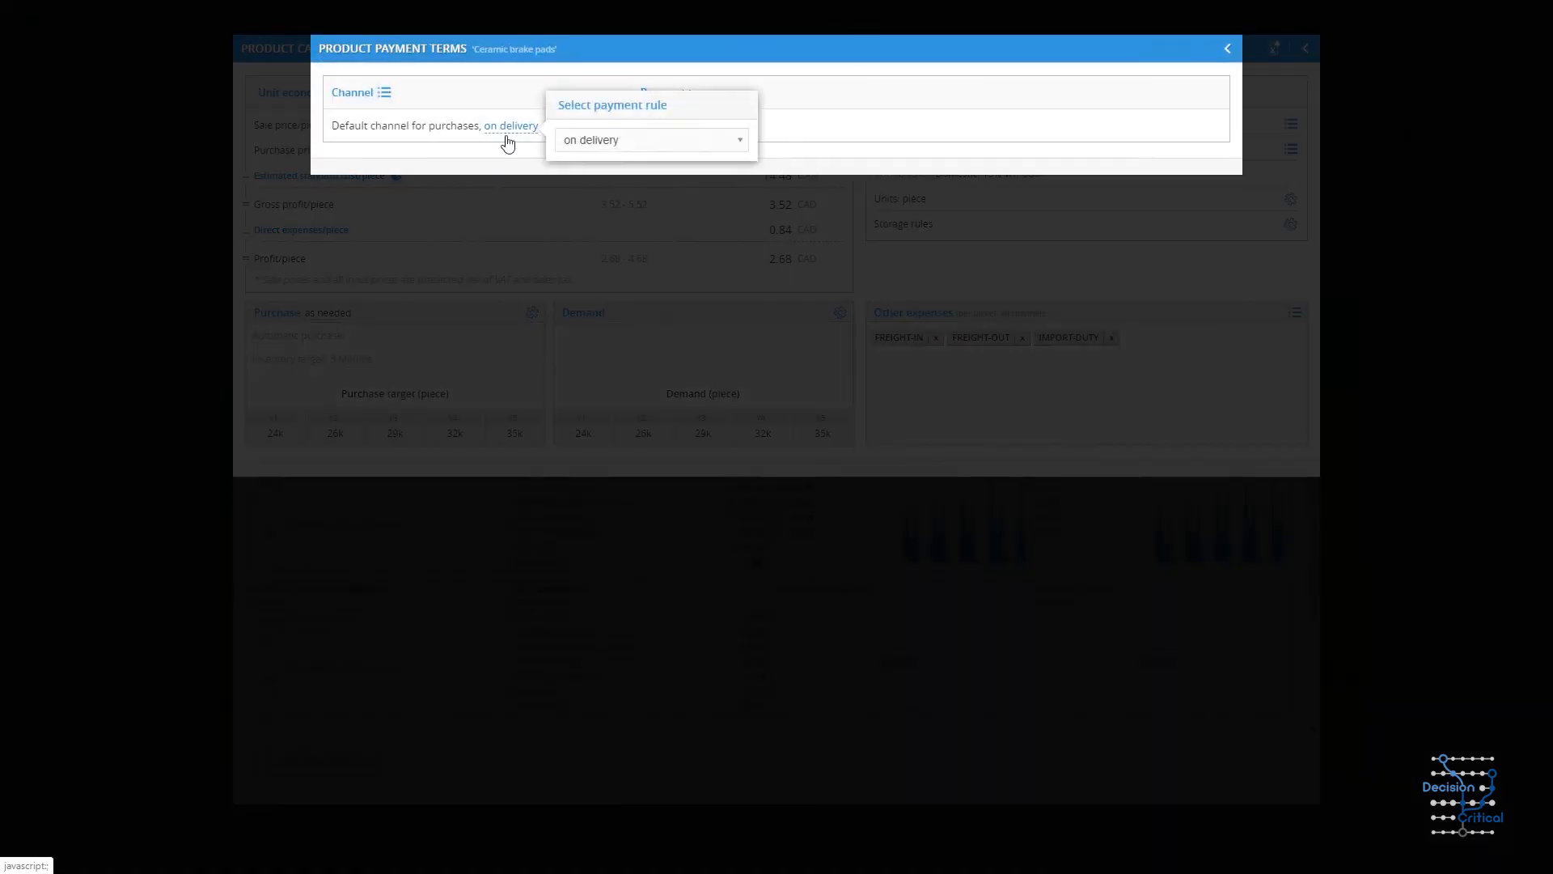
left_click(630, 208)
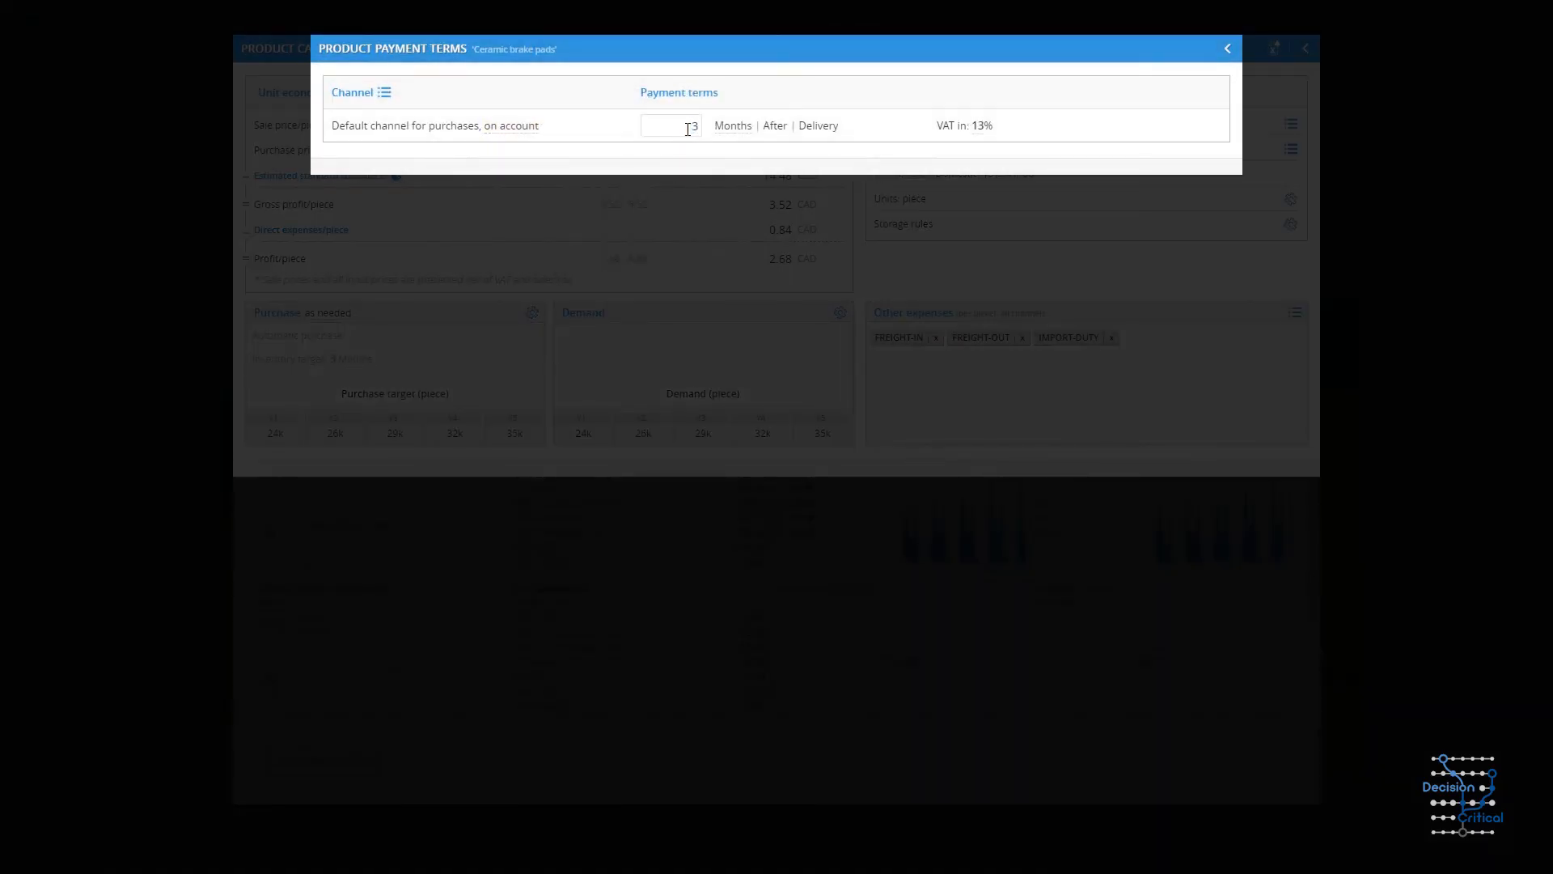
left_click(1227, 49)
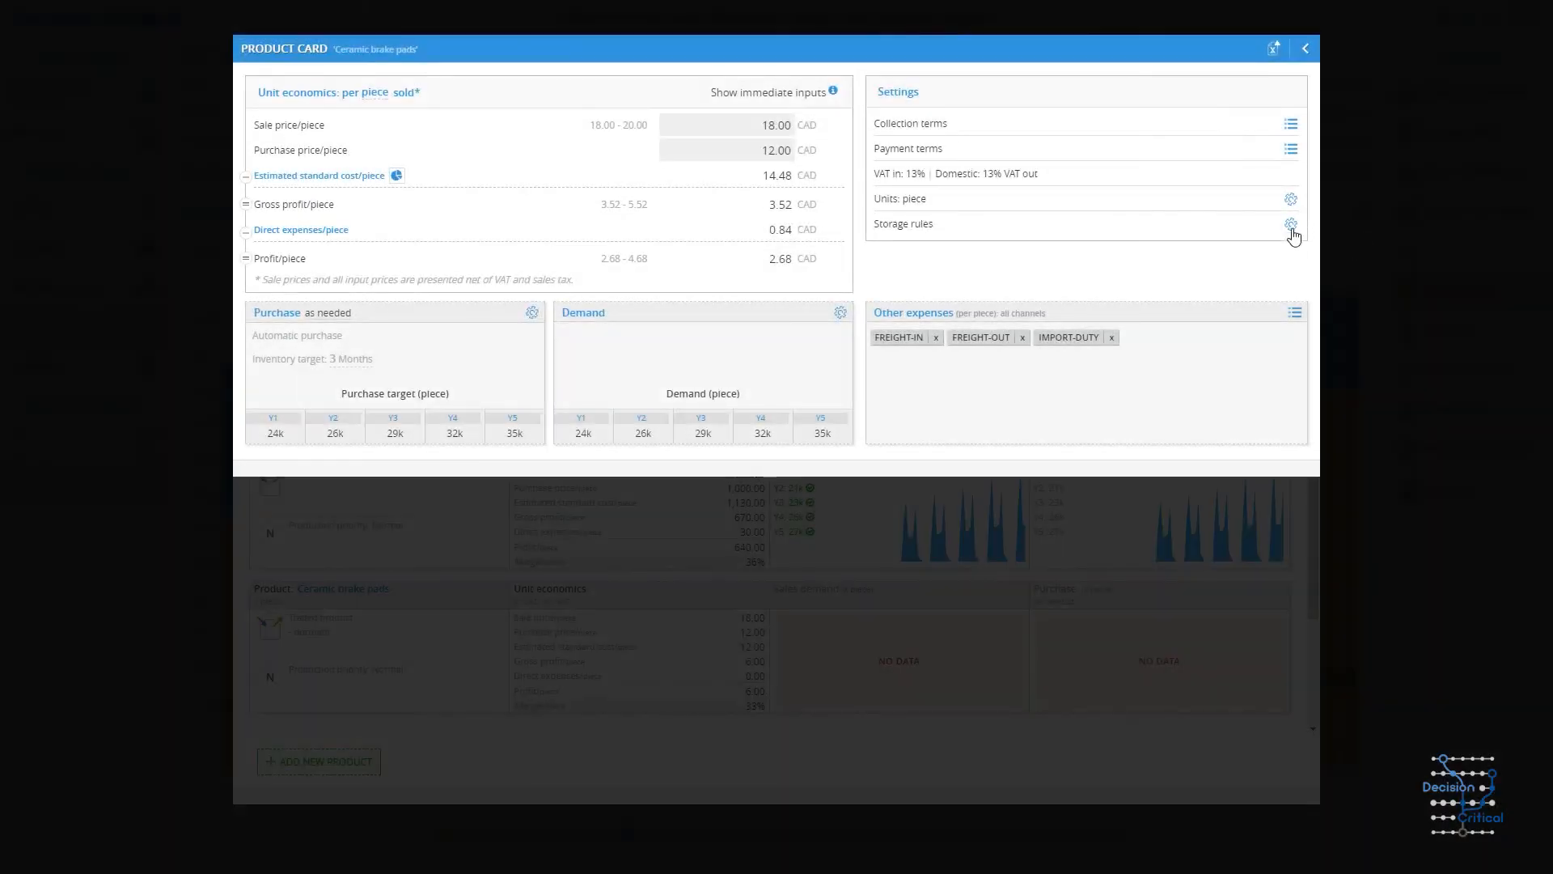
Set the product's storage rule to an amount of 500 in 1 m², and return to the product list.
left_click(1291, 224)
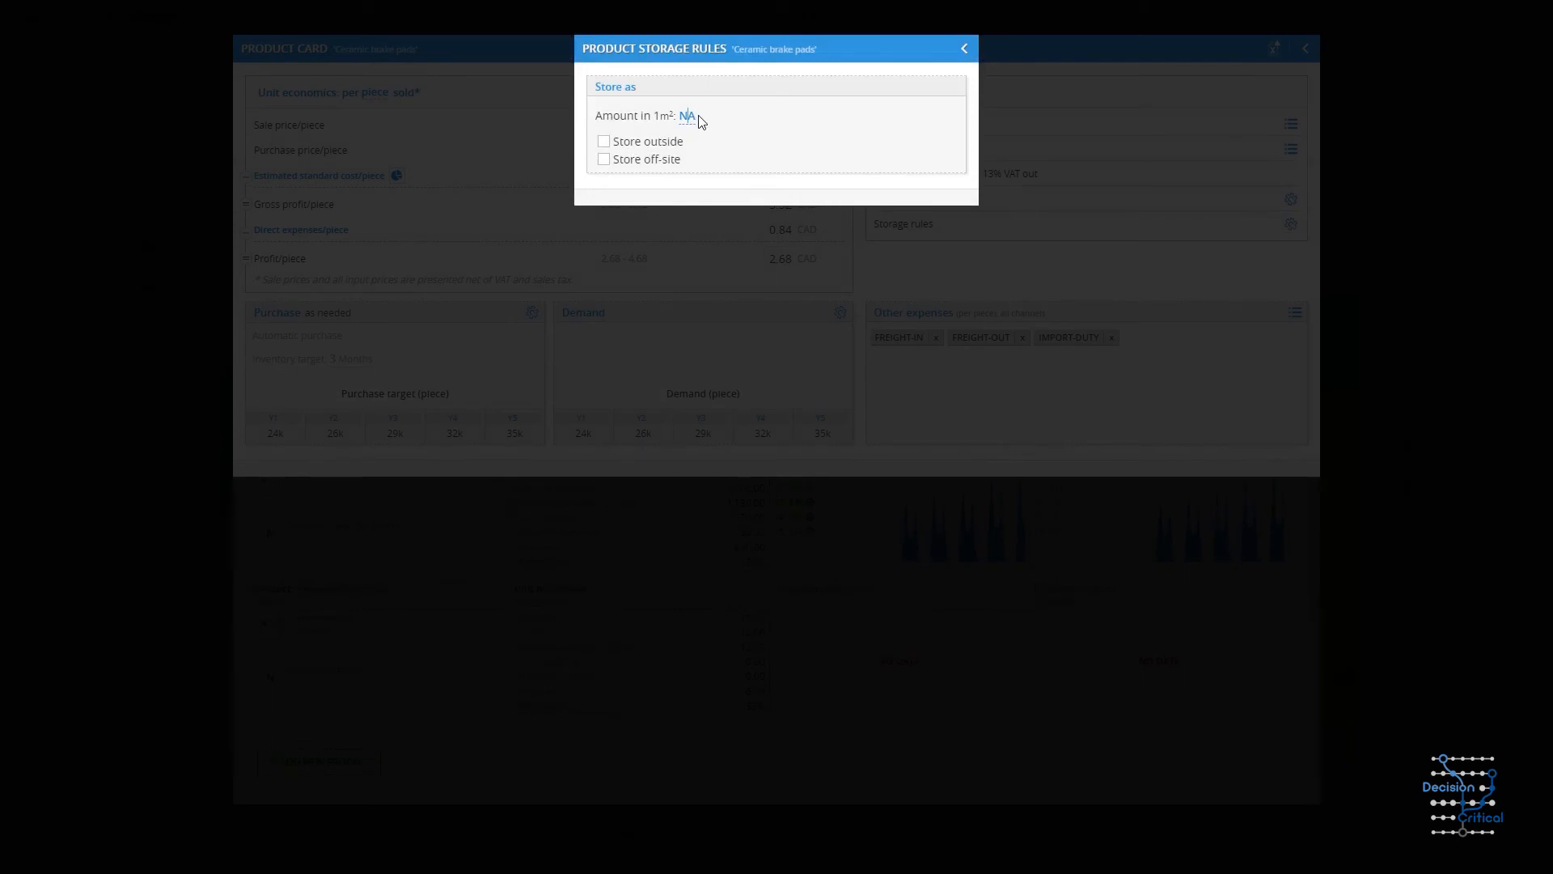
left_click(687, 117)
type("500")
key("Return")
left_click(965, 50)
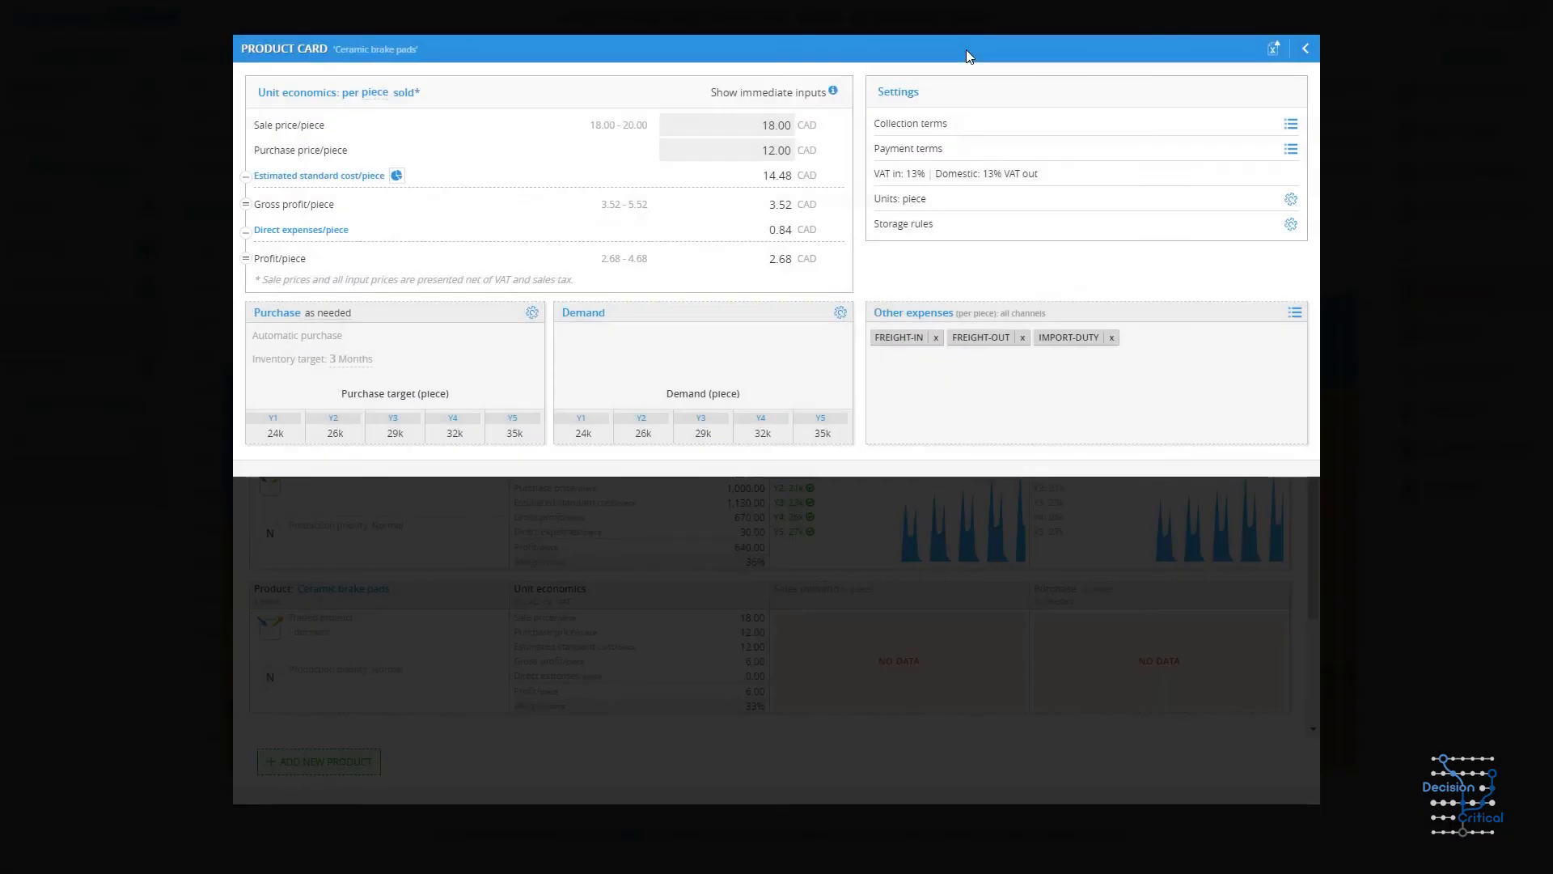
left_click(1274, 51)
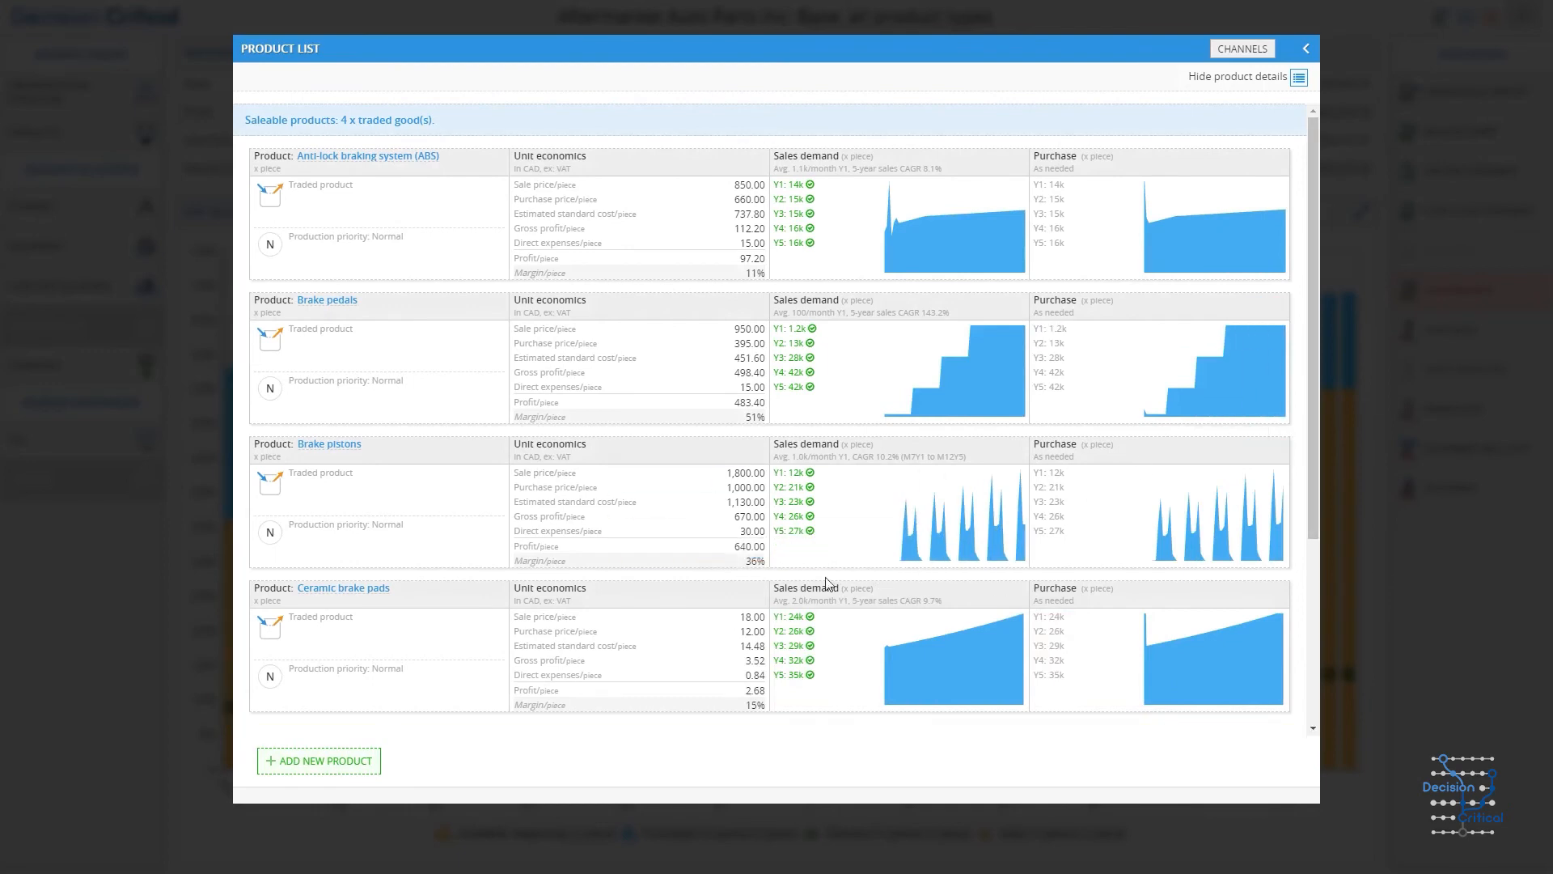
Examine the sales demand chart of Ceramic brake pads and open the product's purchase chart.
left_click(793, 599)
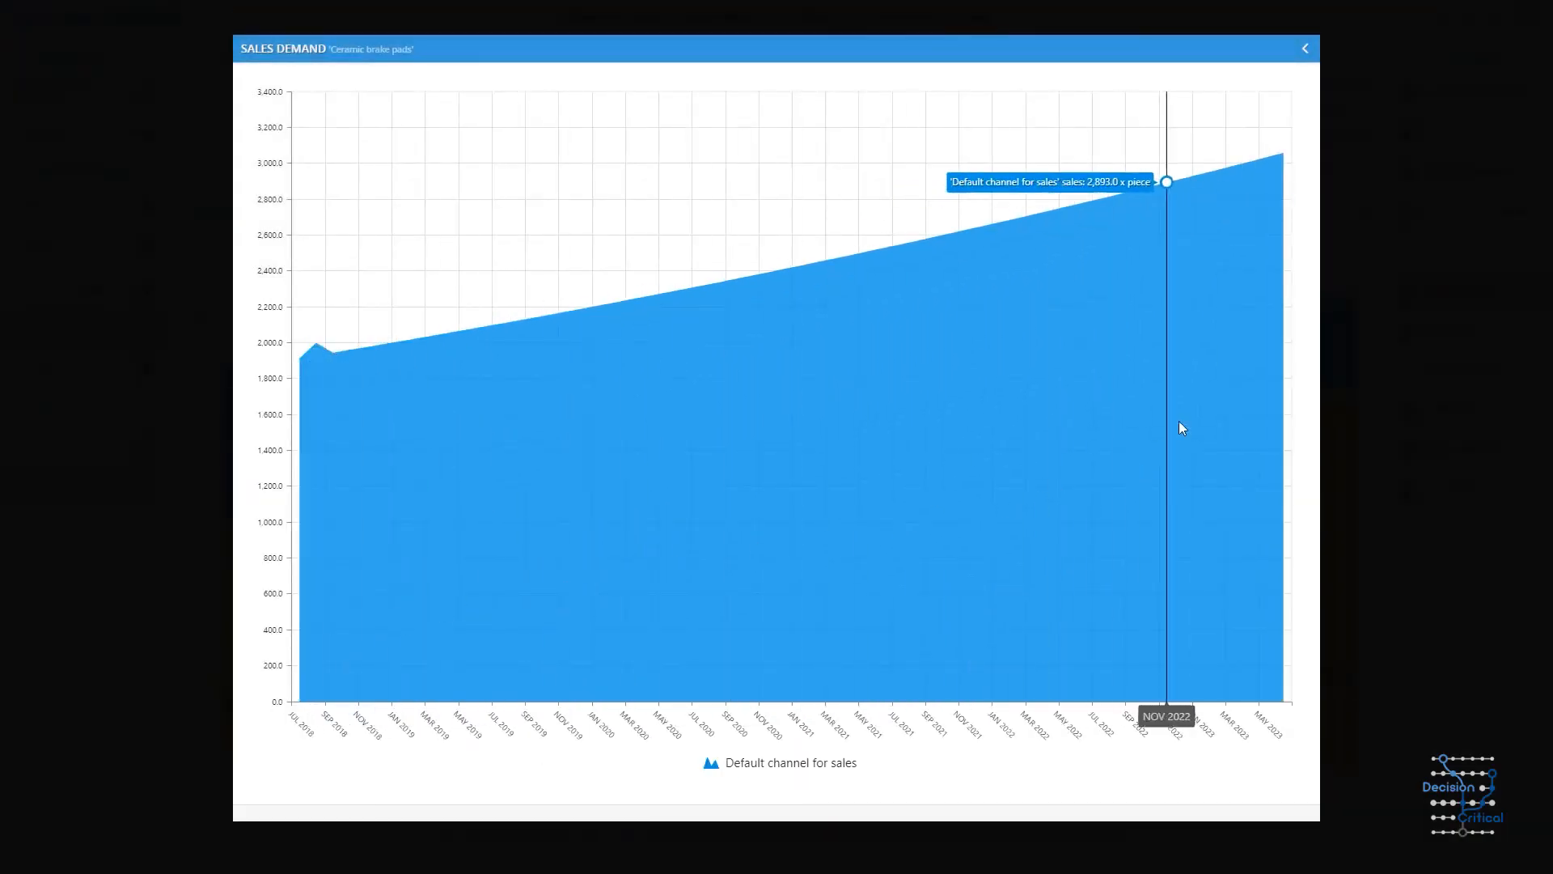
left_click(1305, 49)
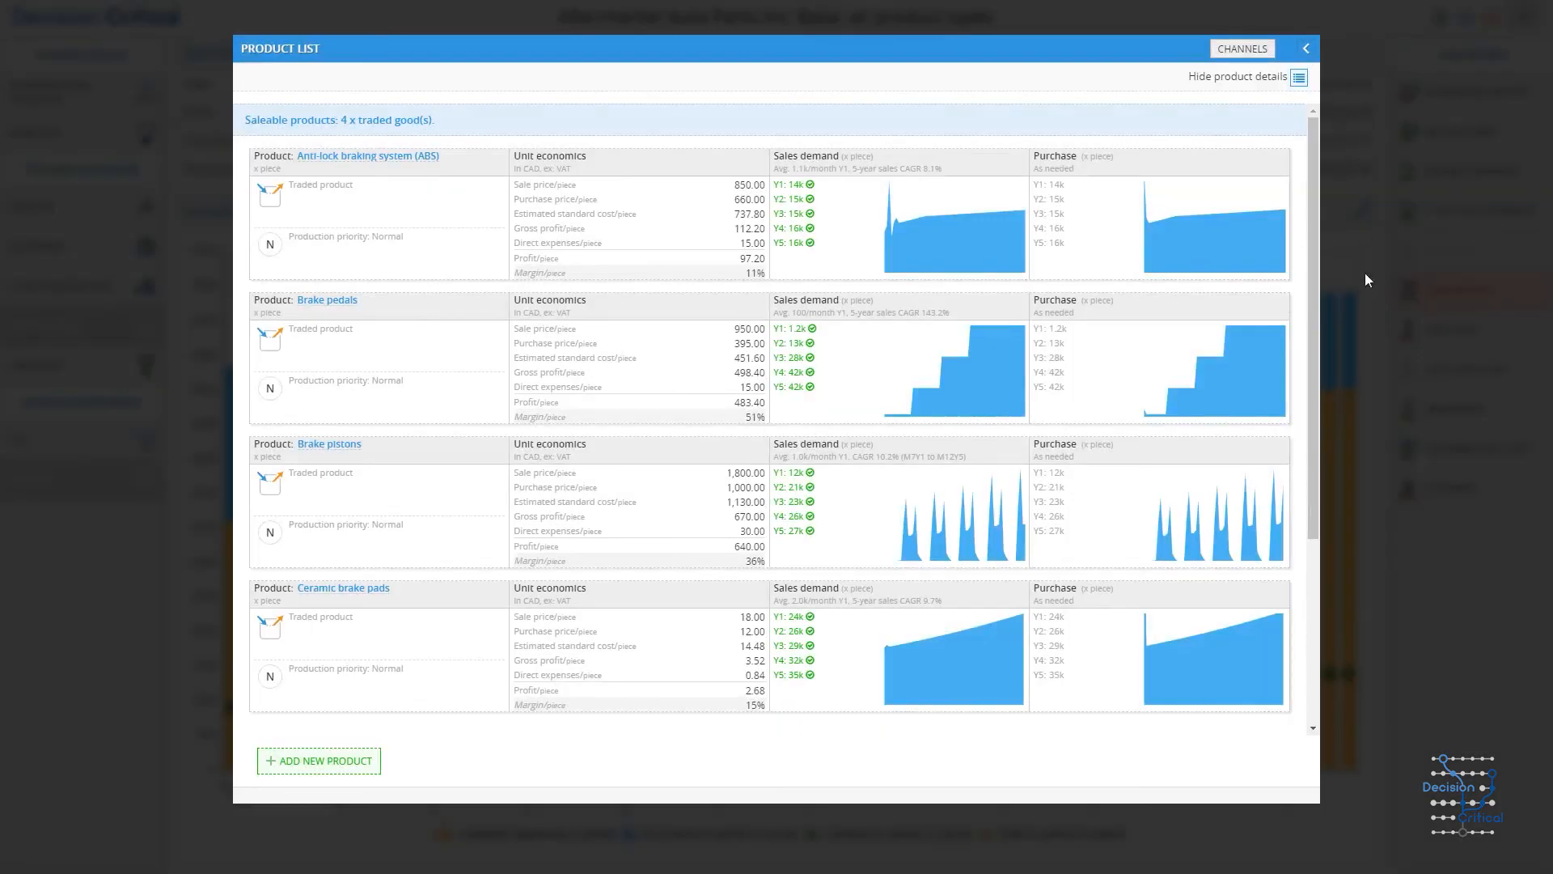
left_click(1045, 596)
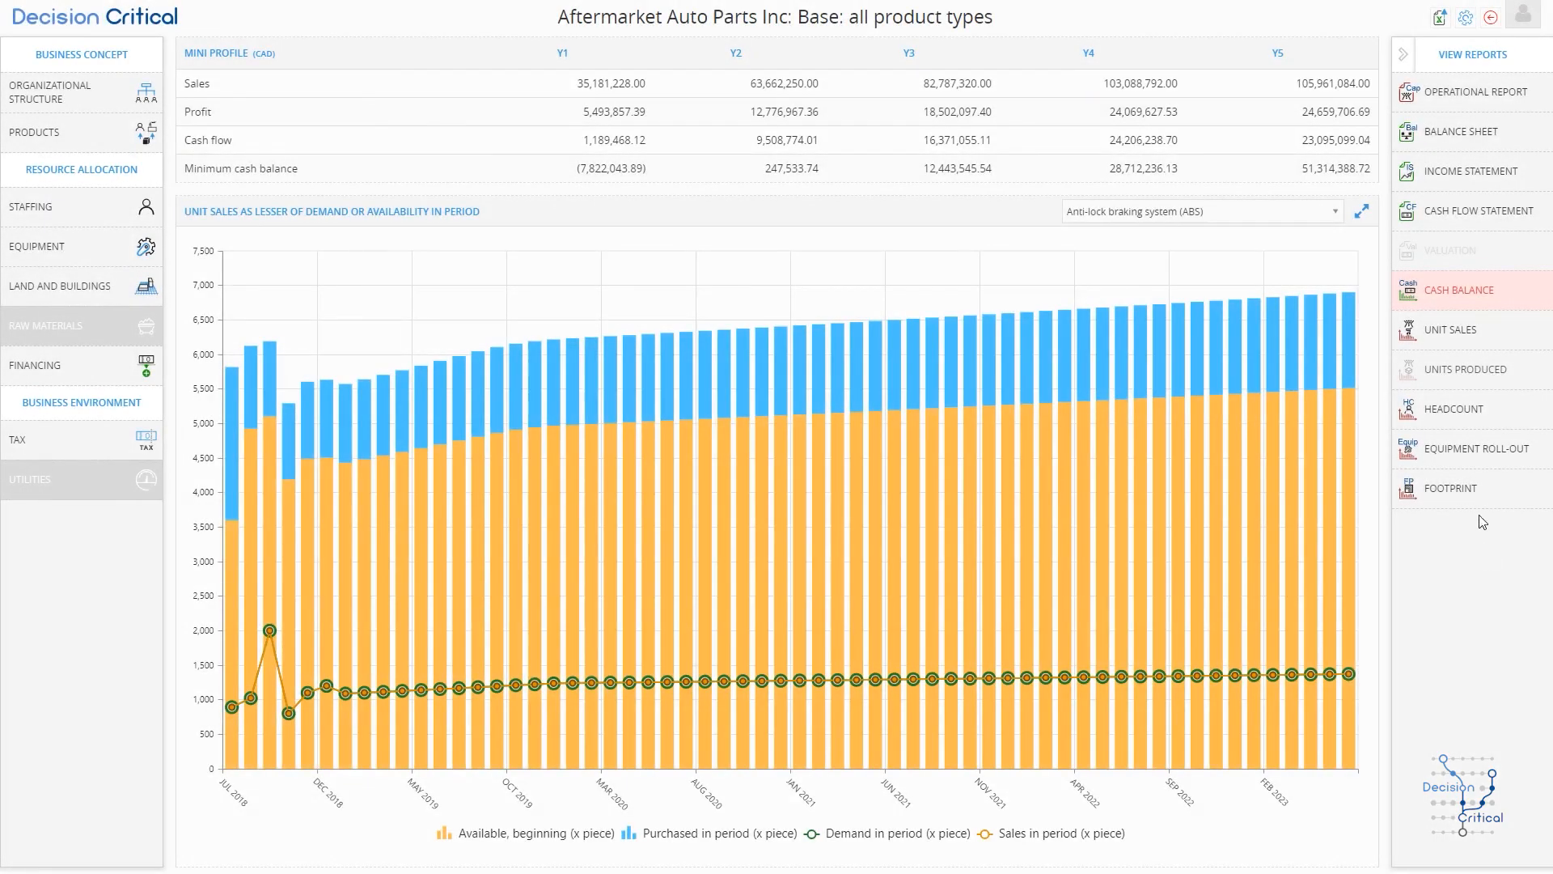
Add the account "Inventory: Ceramic brake pads" to the beginning balances in the scenario settings.
left_click(1463, 16)
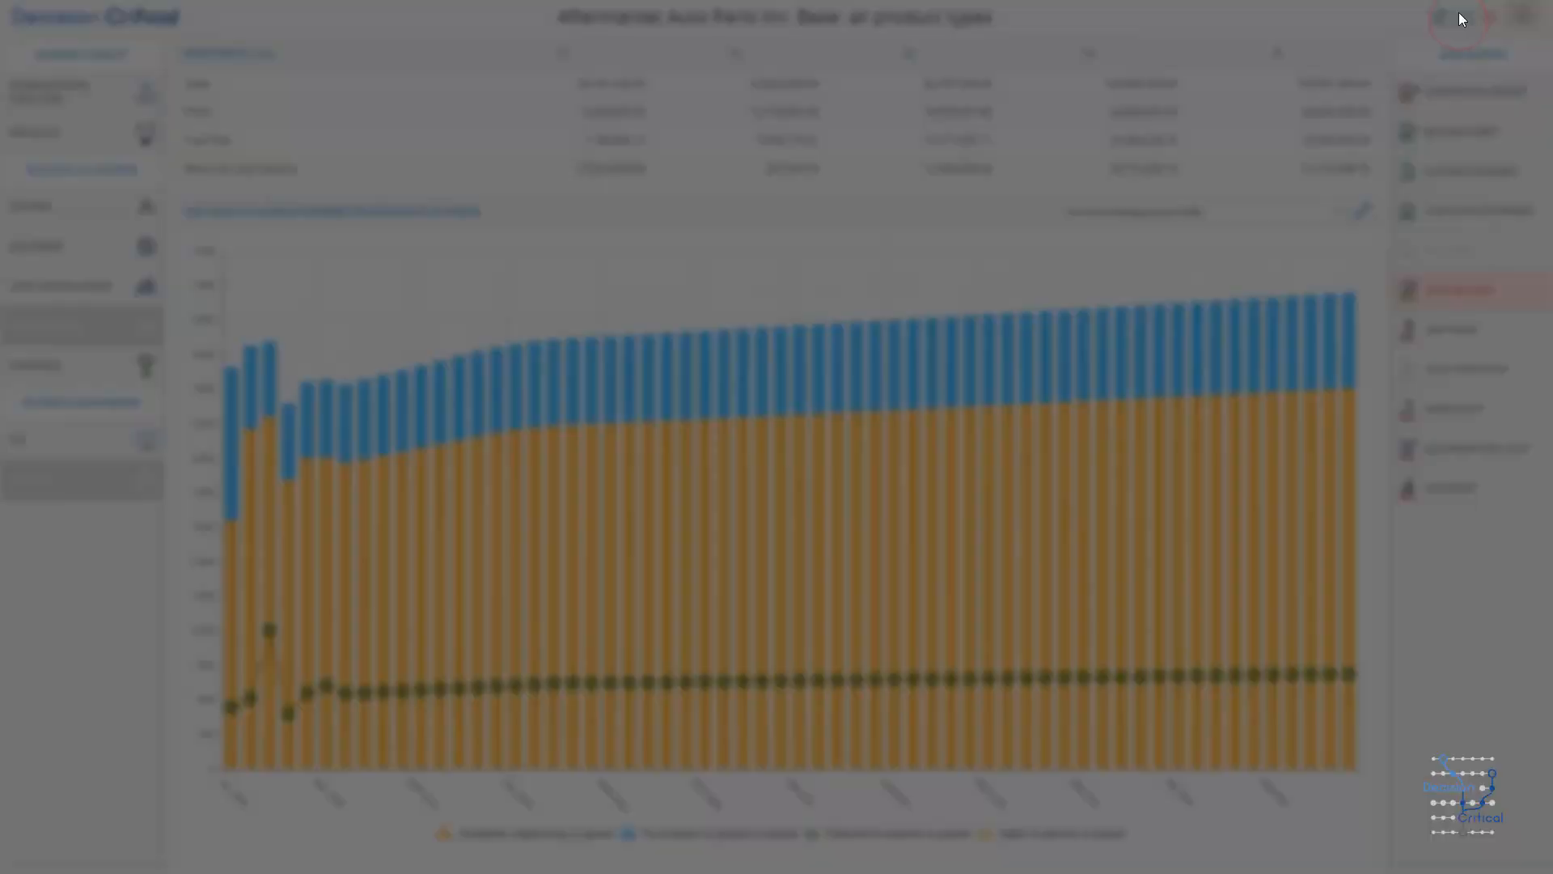
left_click(358, 95)
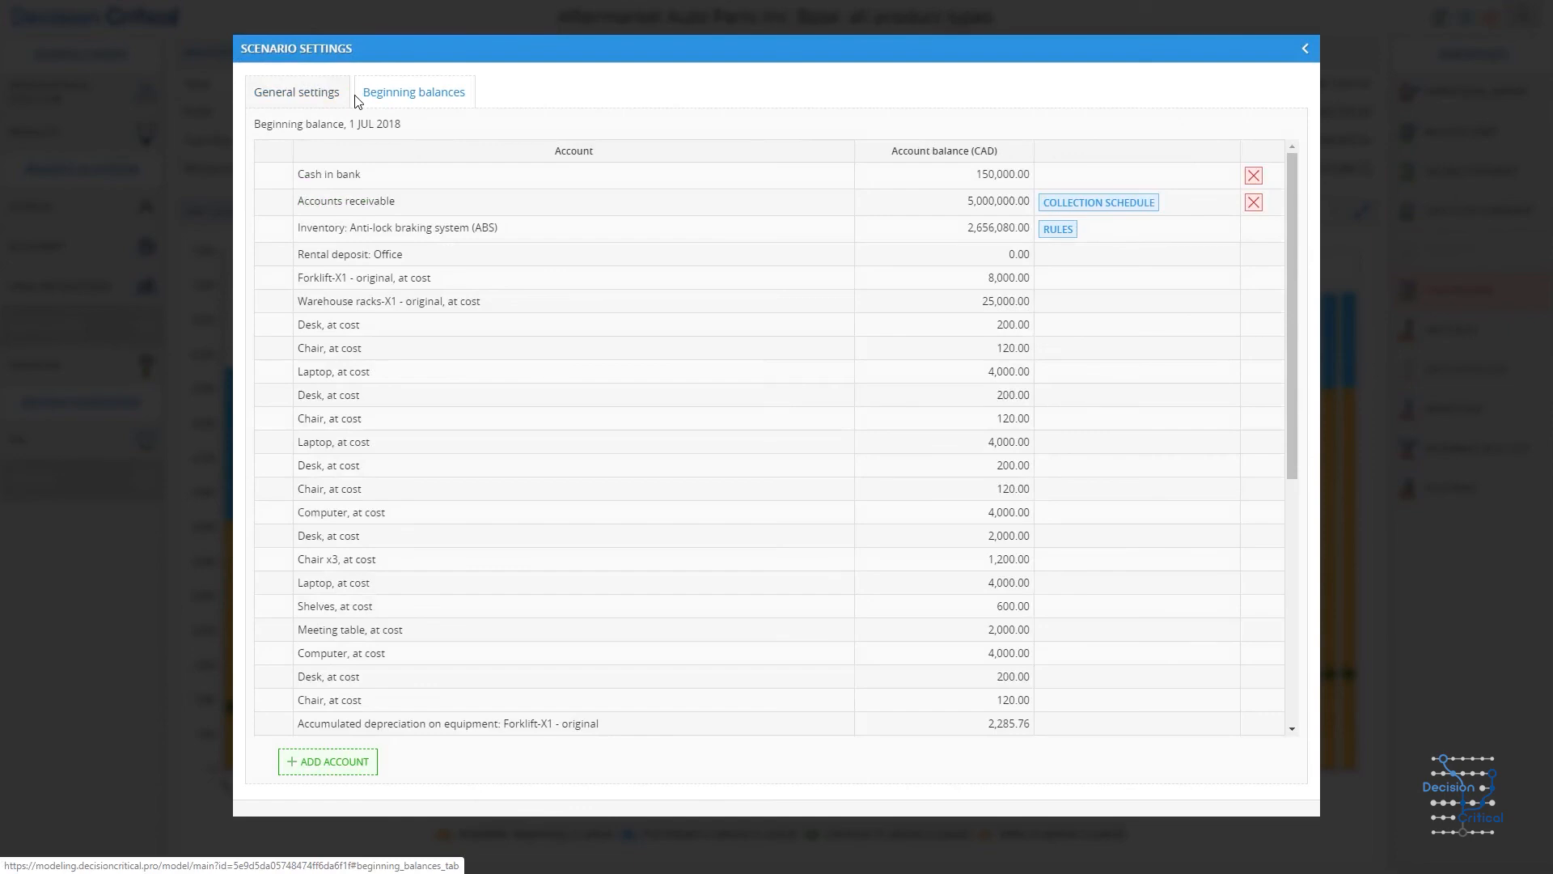
scroll(472, 329, "down", 6)
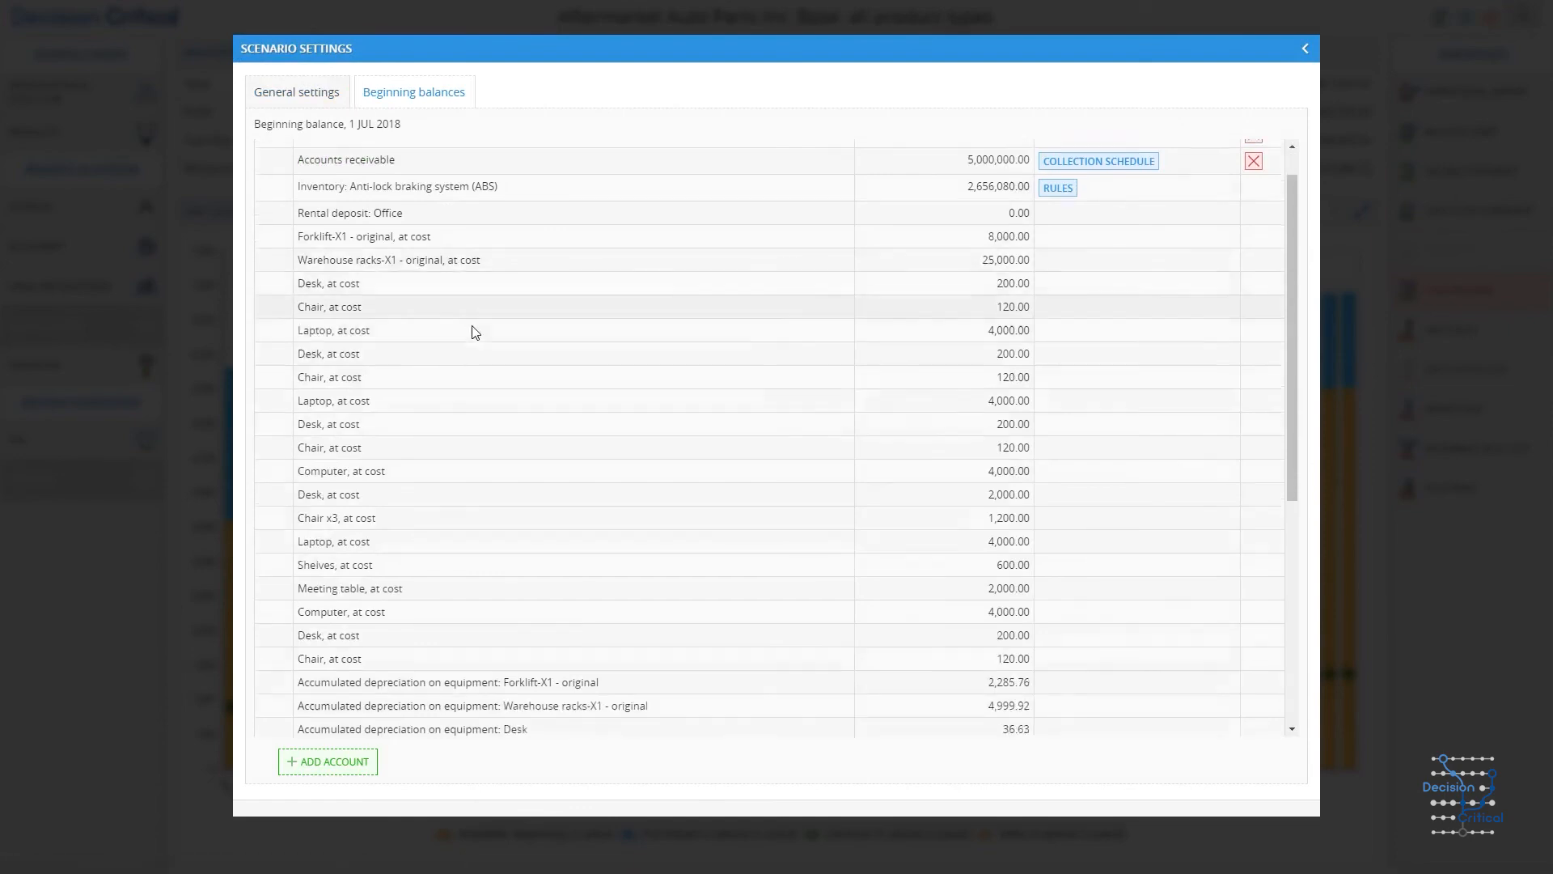
left_click(354, 762)
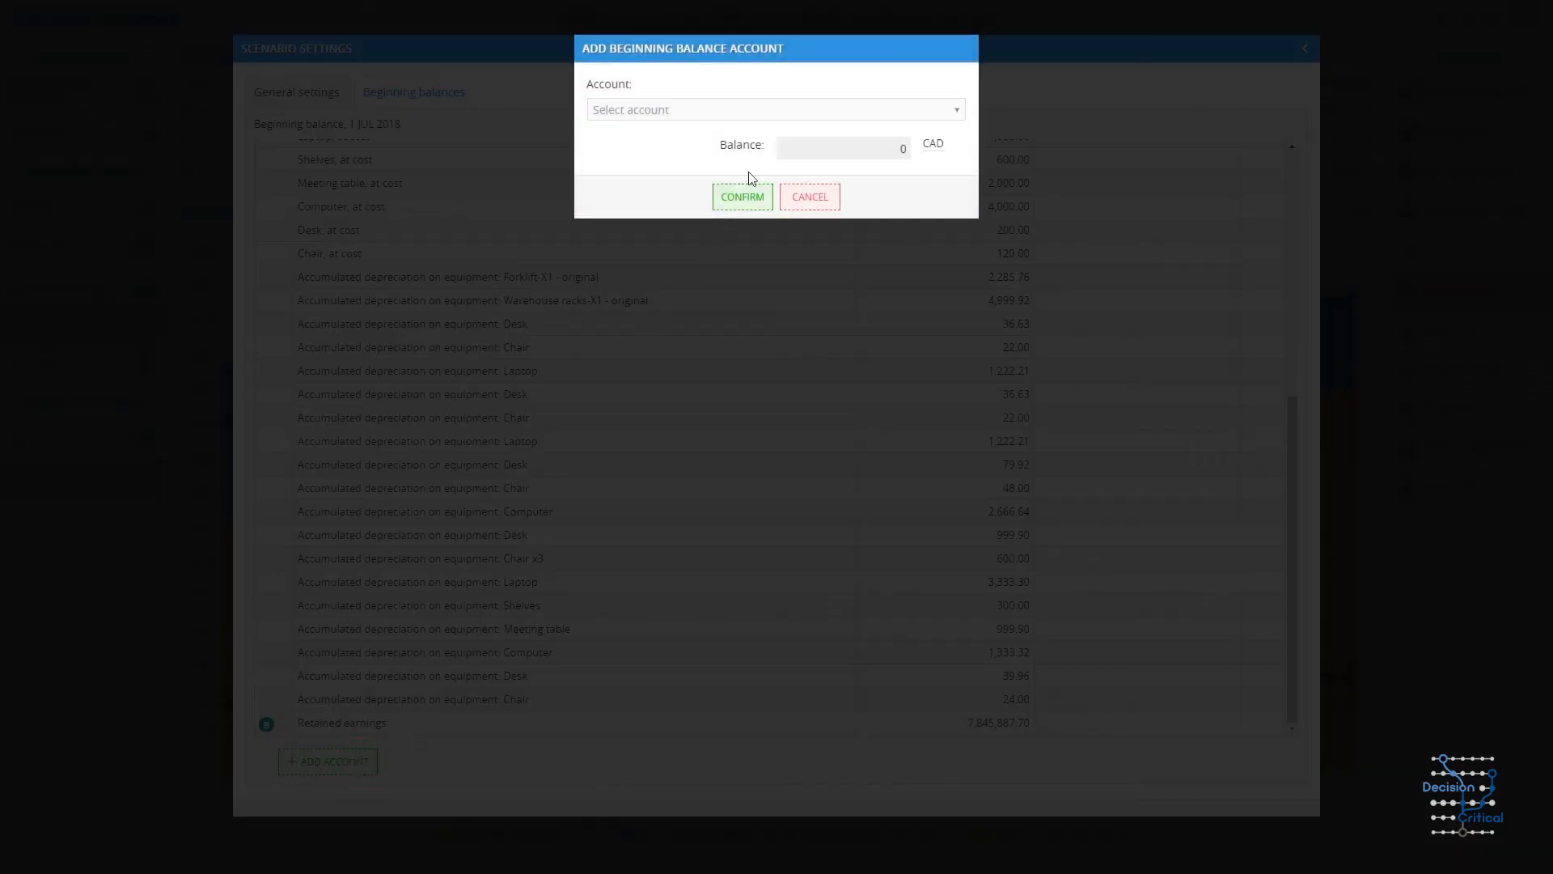
left_click(779, 107)
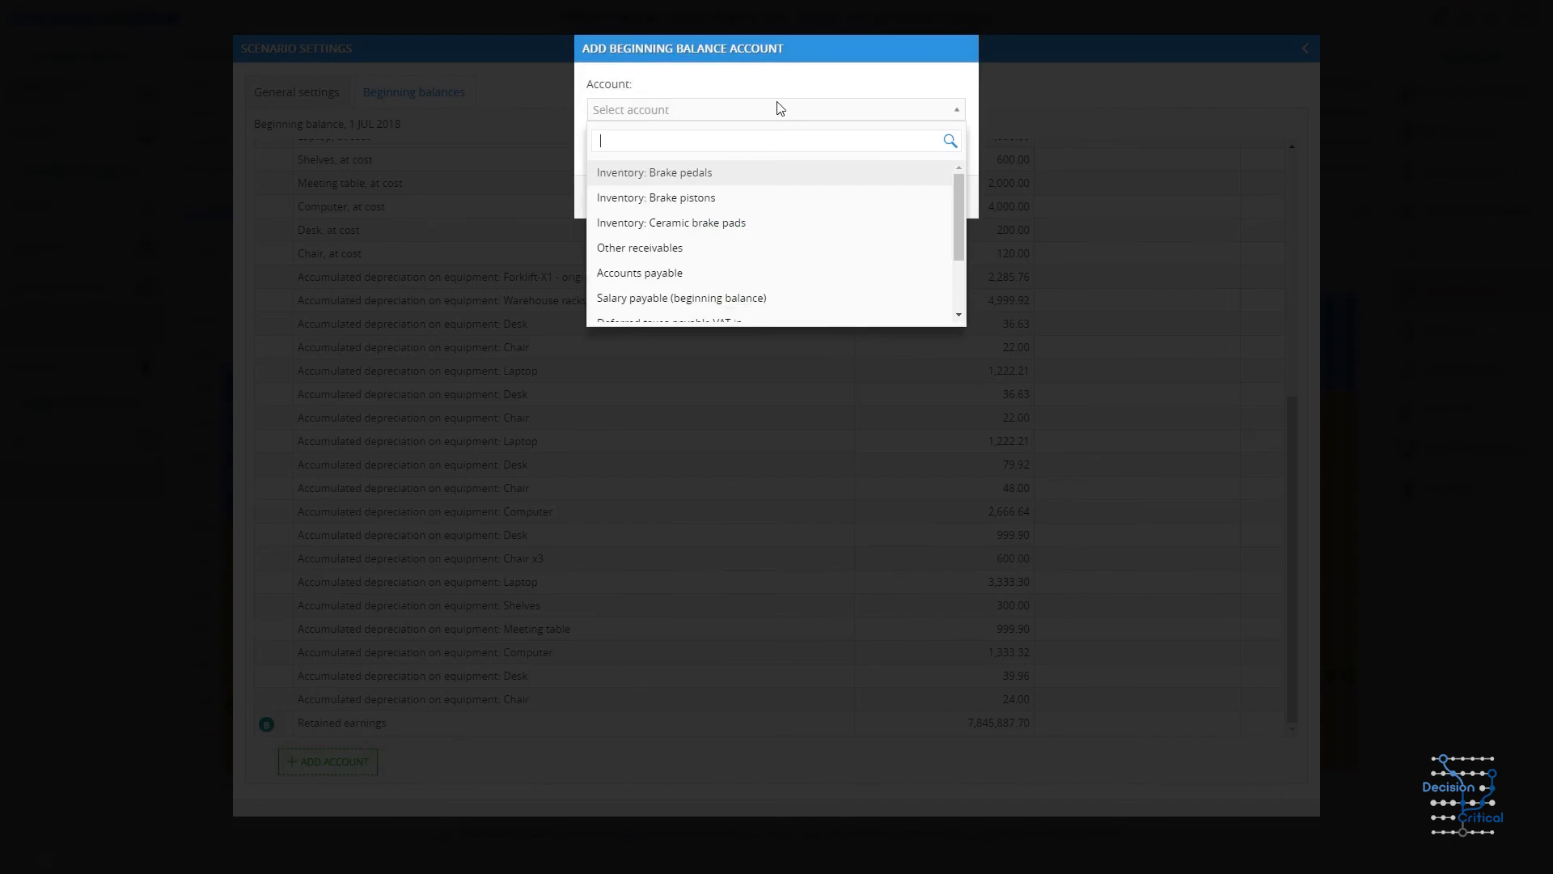
left_click(770, 223)
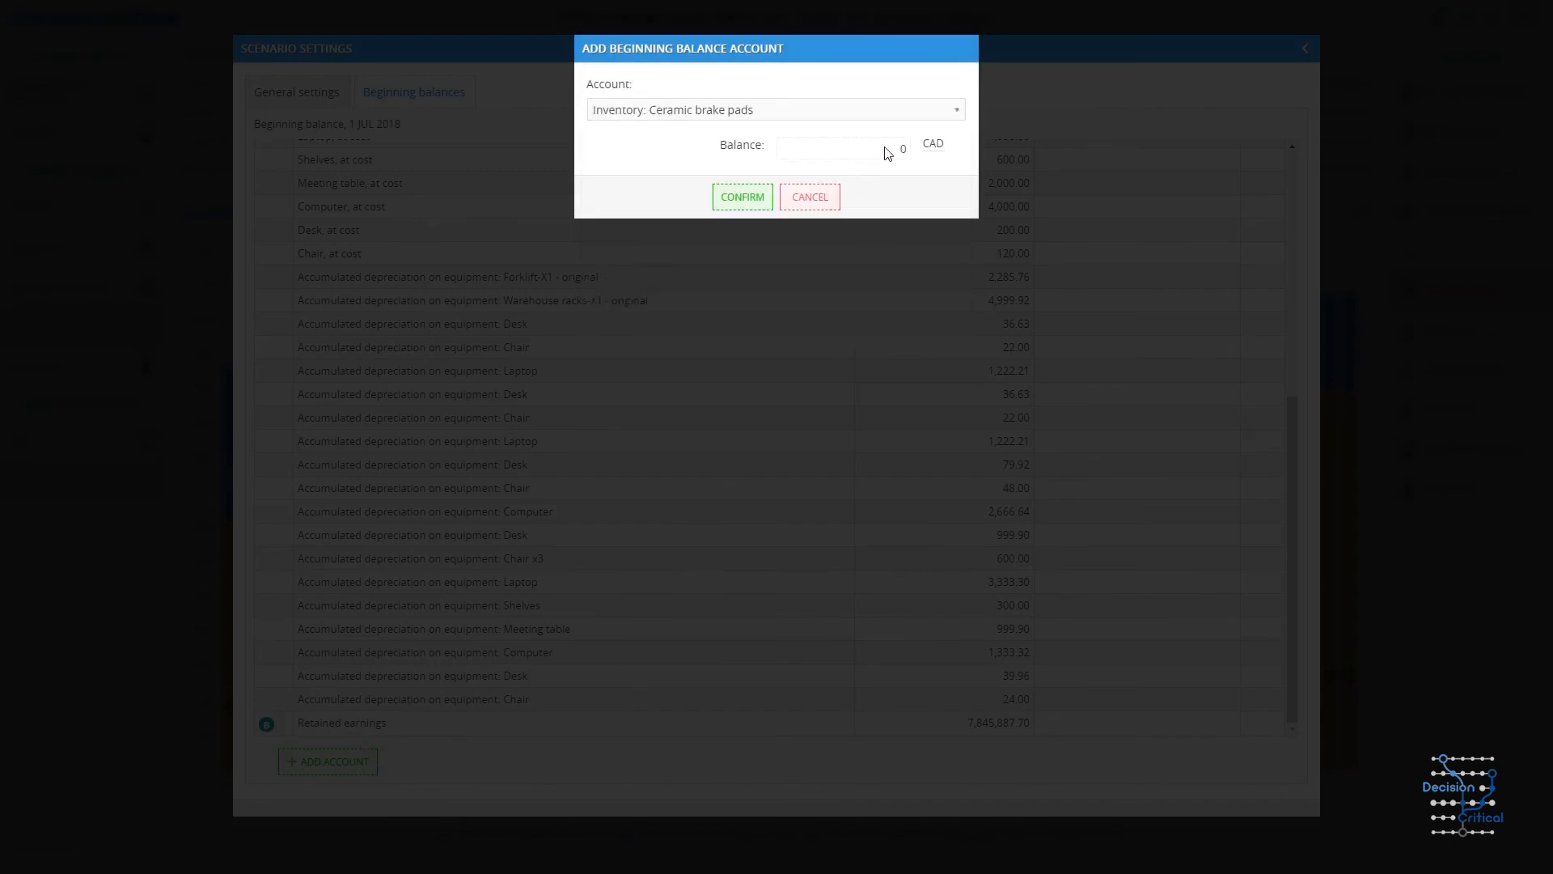
left_click(743, 197)
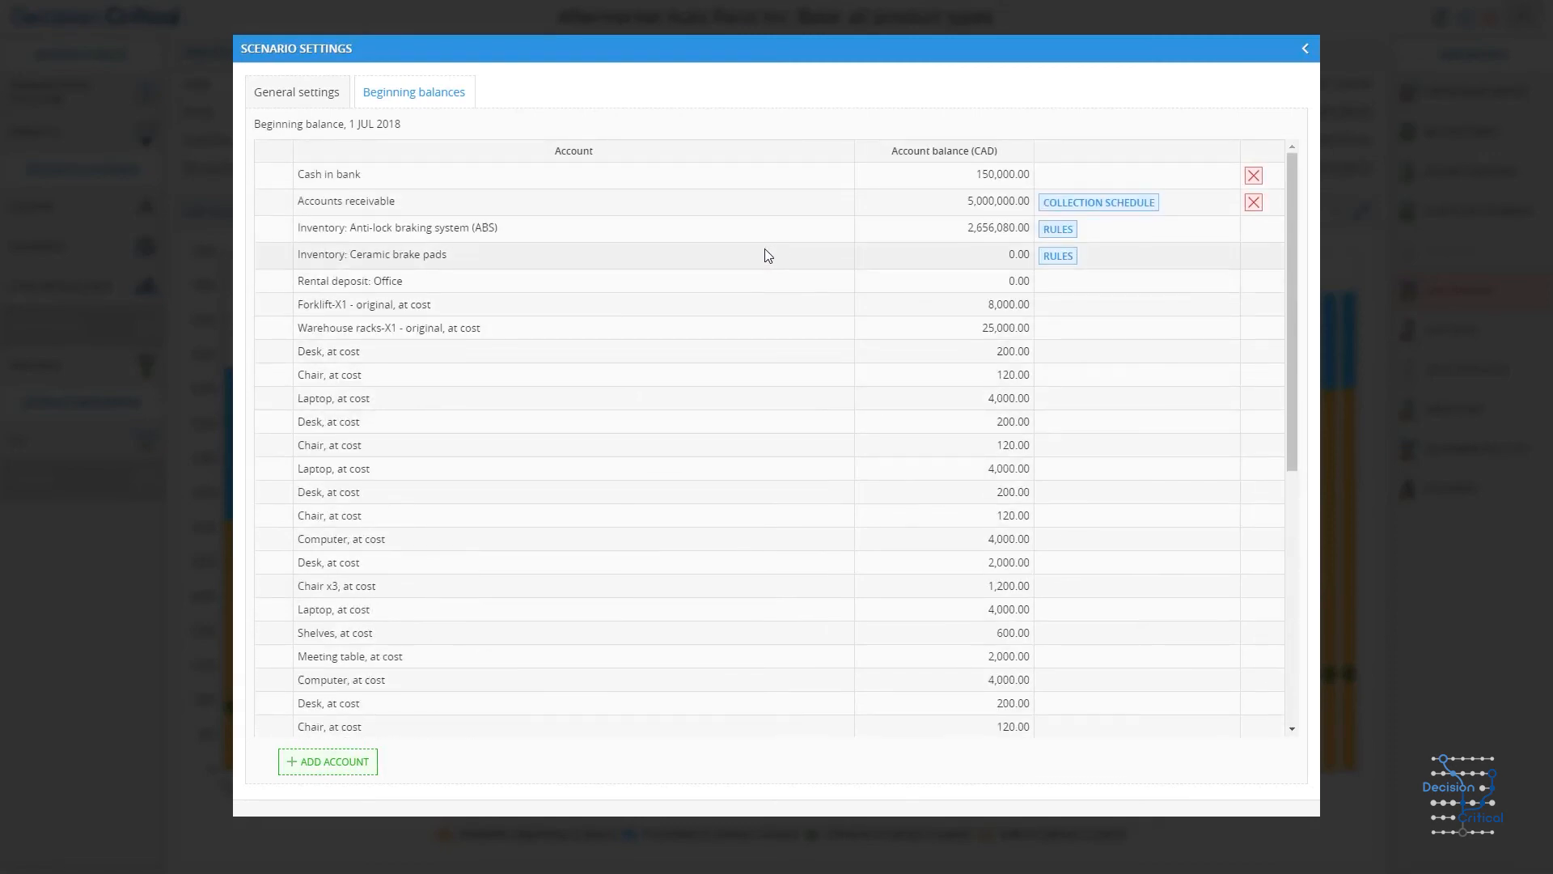
Set the beginning inventory quantity of Ceramic brake pads to 6000 pieces in the account's rules.
left_click(1058, 256)
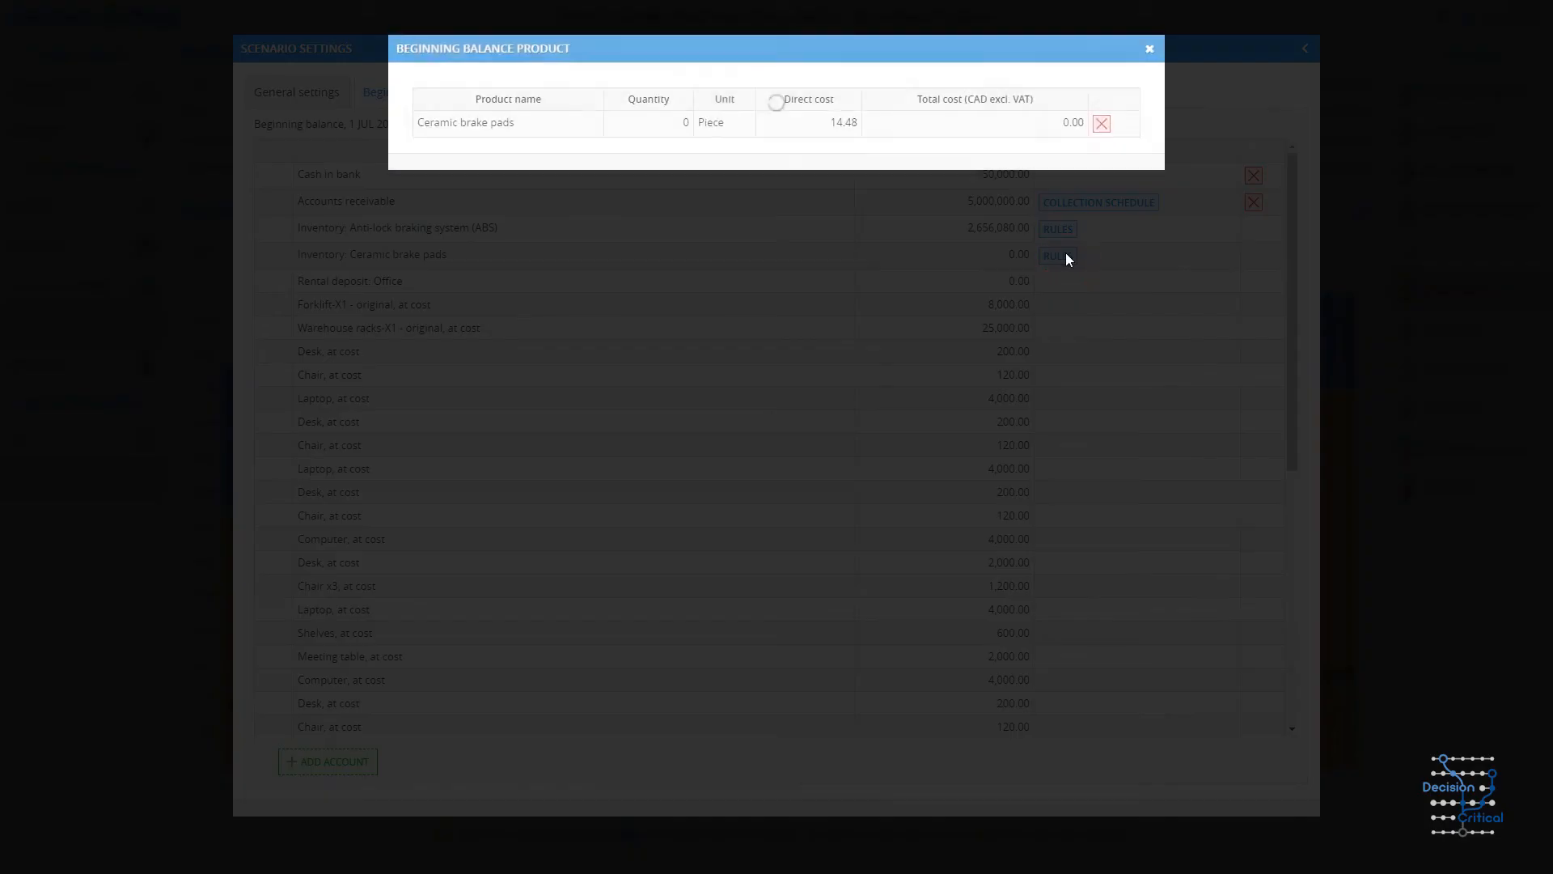
left_click(682, 119)
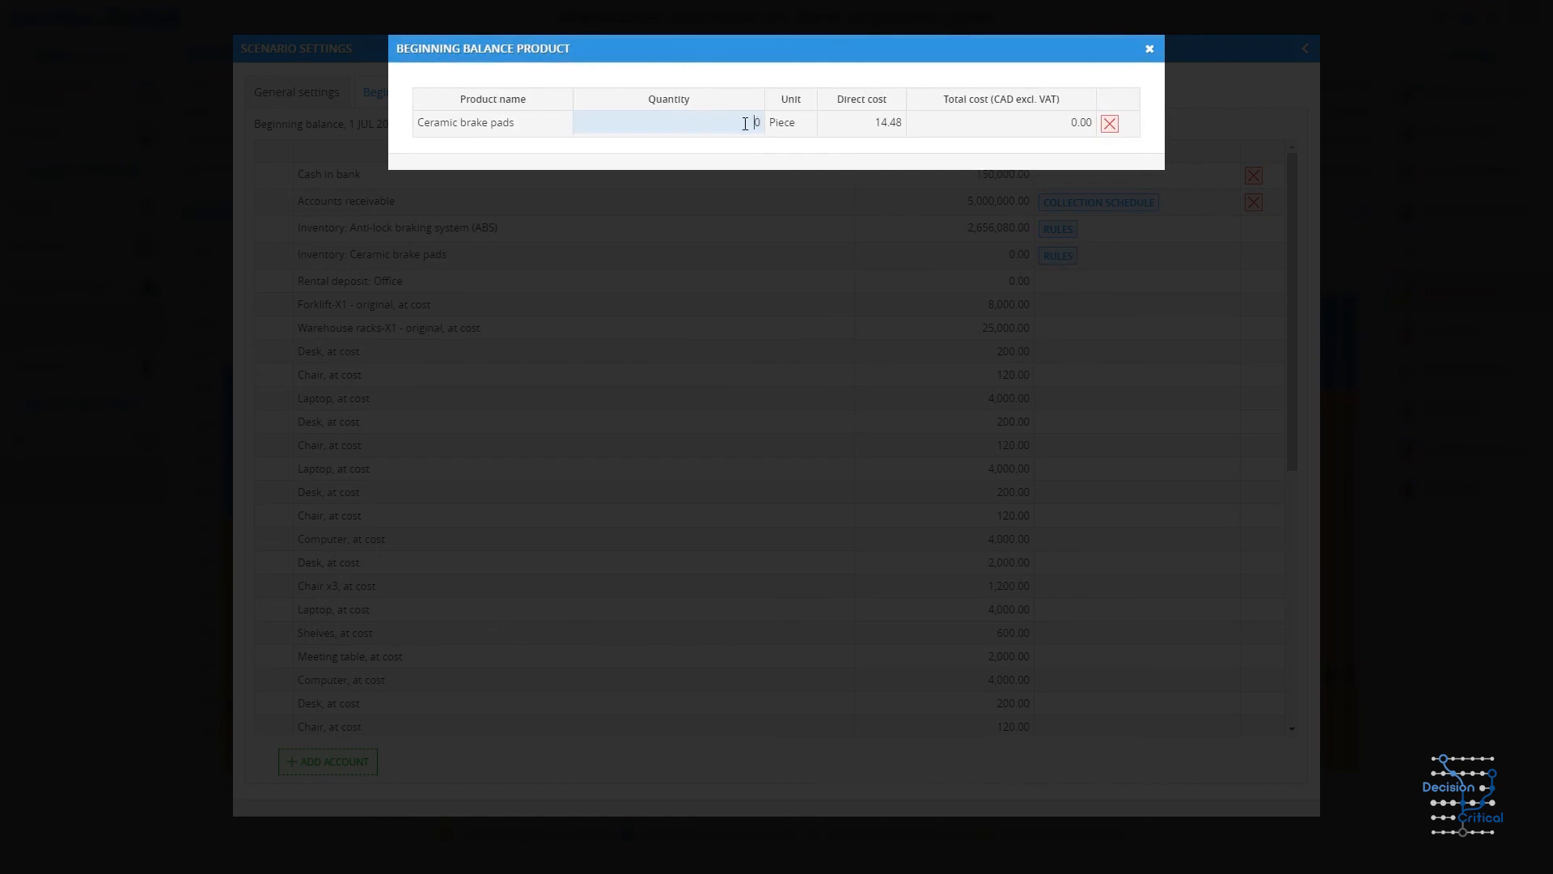
left_click_drag(745, 124, 772, 124)
type("6000")
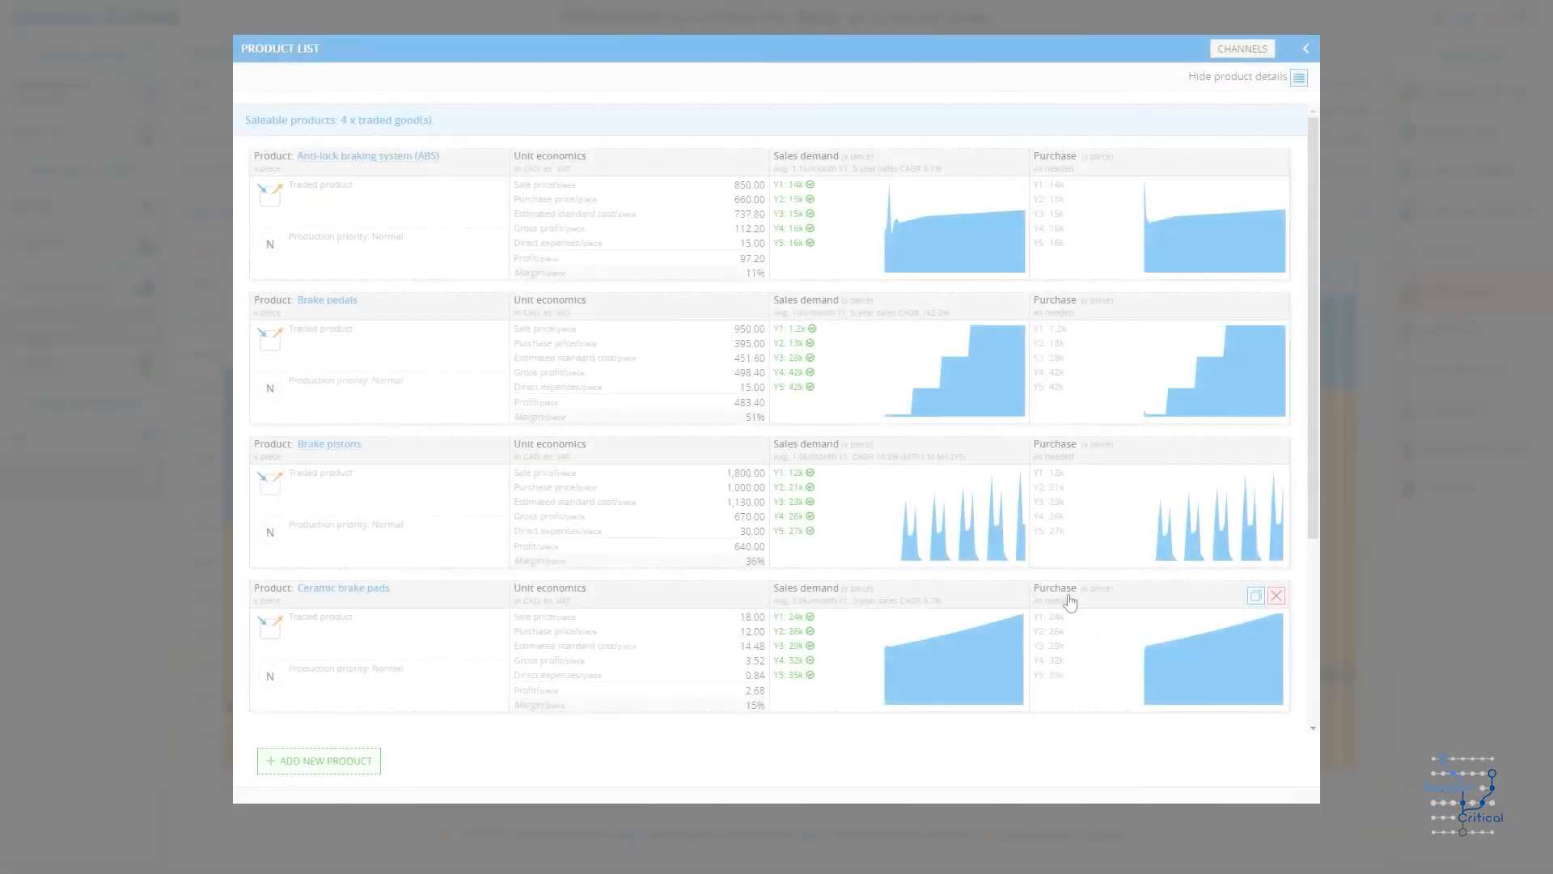
Open the purchase chart of Ceramic brake pads from the product list.
left_click(1064, 595)
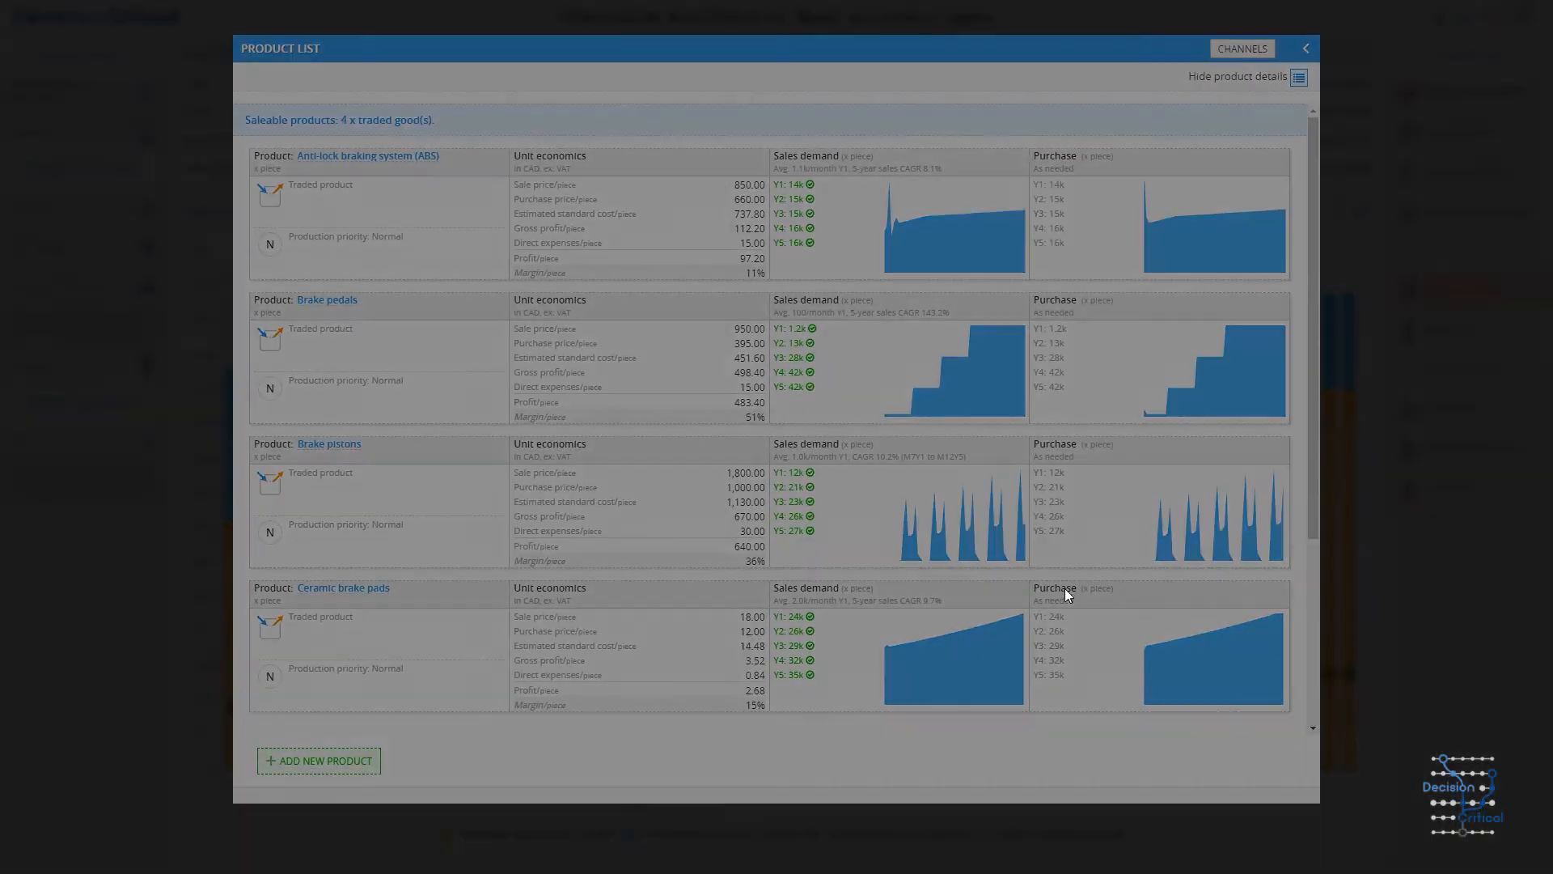